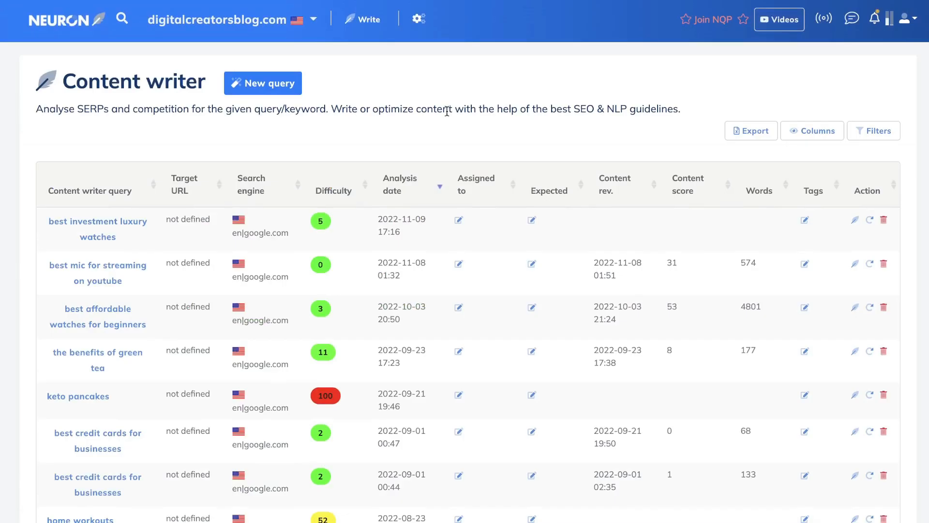
scroll(446, 110, "down", 1)
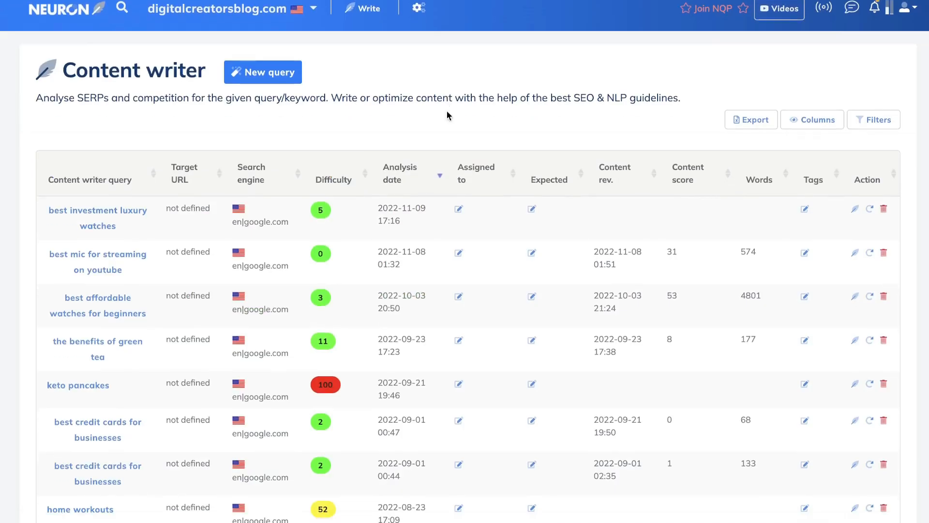
scroll(446, 115, "down", 1)
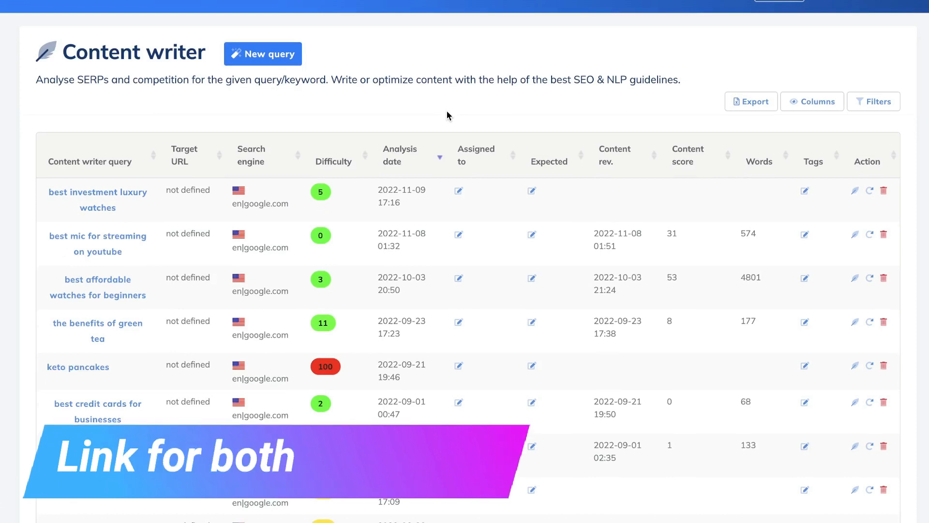
scroll(447, 112, "up", 1)
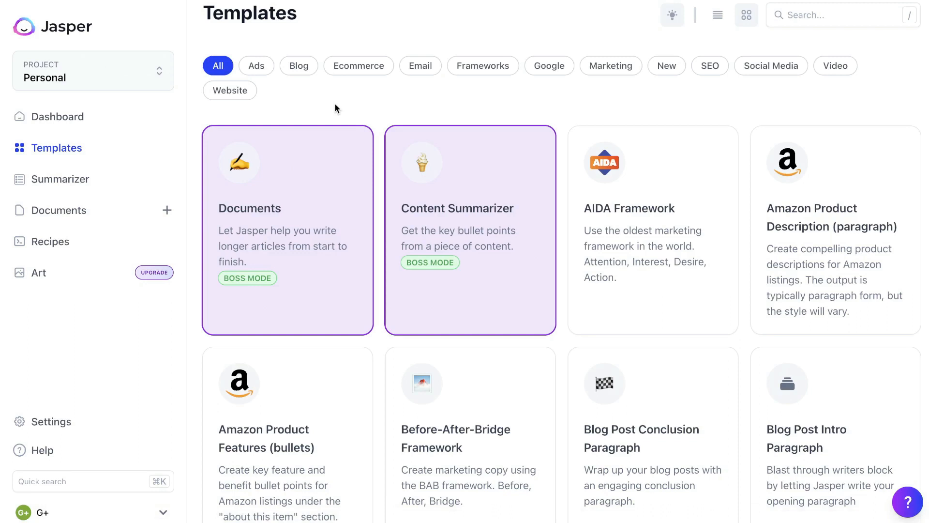
Open the Documents template for writing a longer article from start to finish
scroll(506, 207, "down", 3)
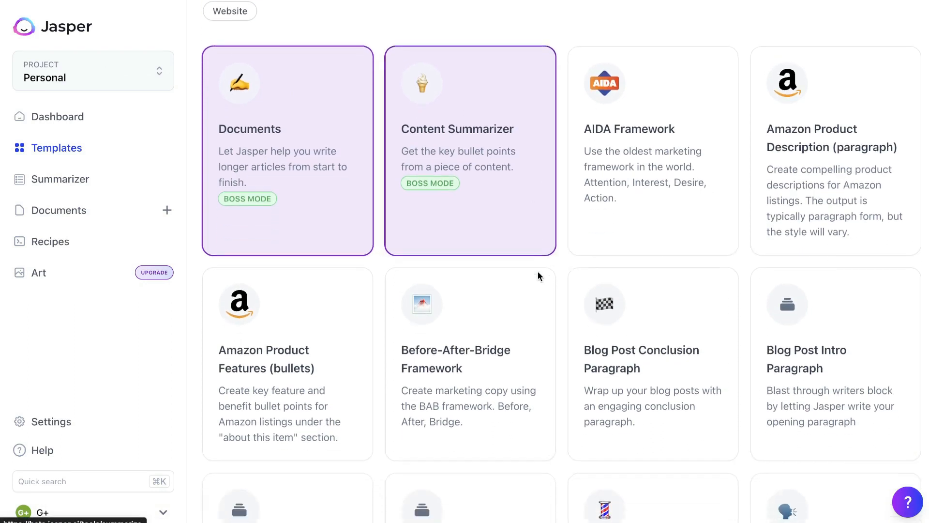
scroll(565, 278, "down", 3)
scroll(563, 279, "down", 1)
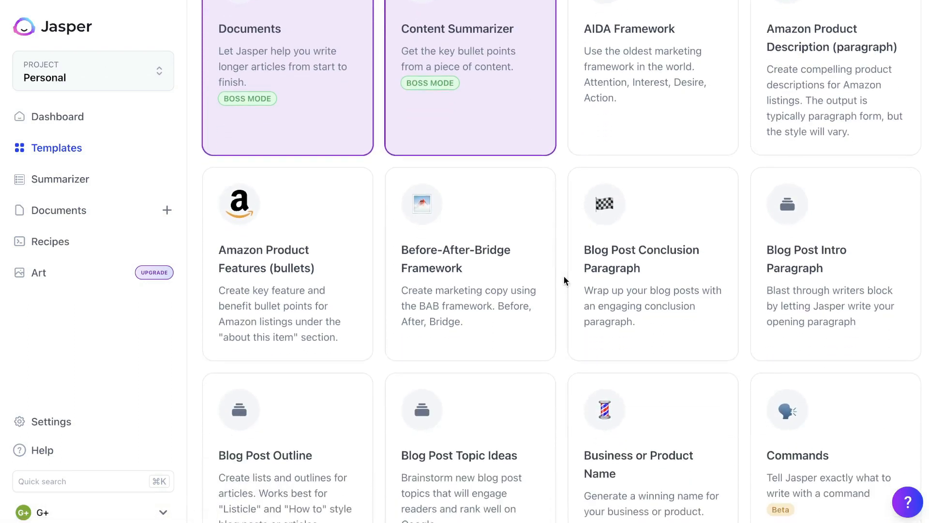
scroll(564, 280, "down", 1)
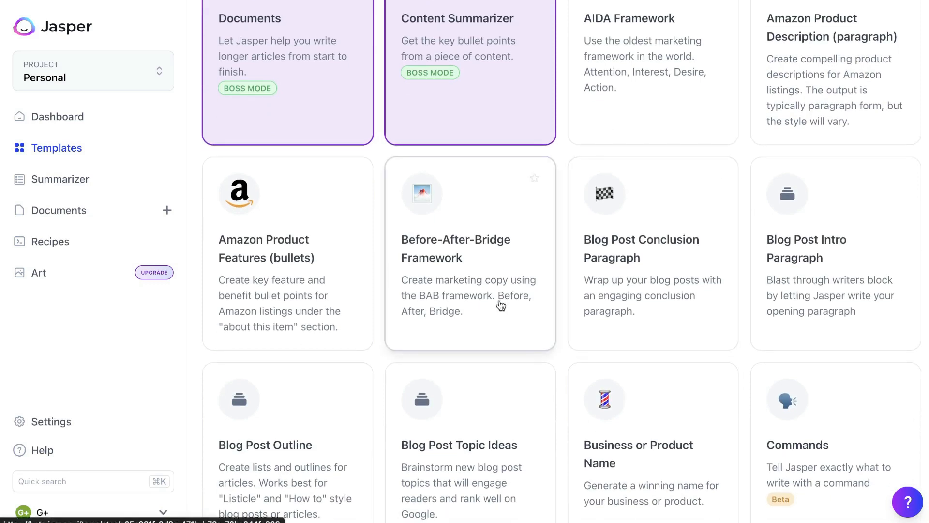
scroll(581, 251, "up", 5)
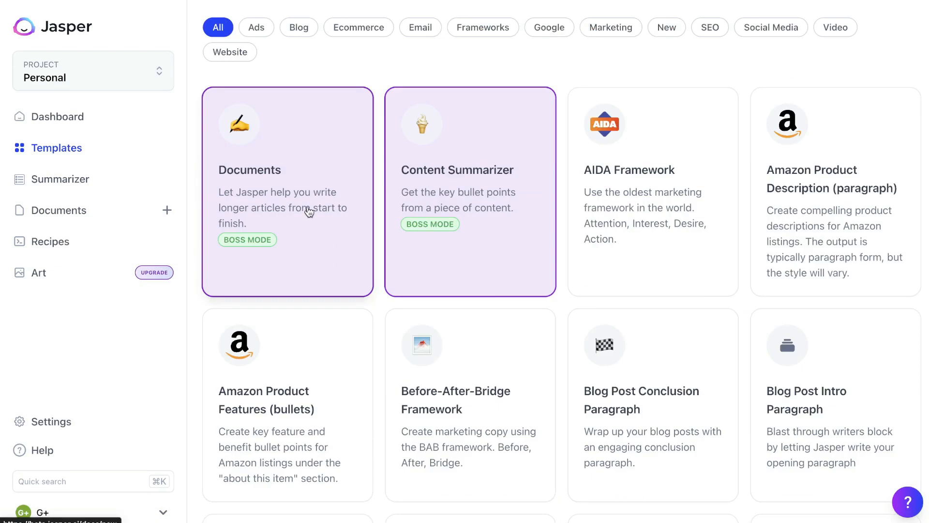
left_click(309, 212)
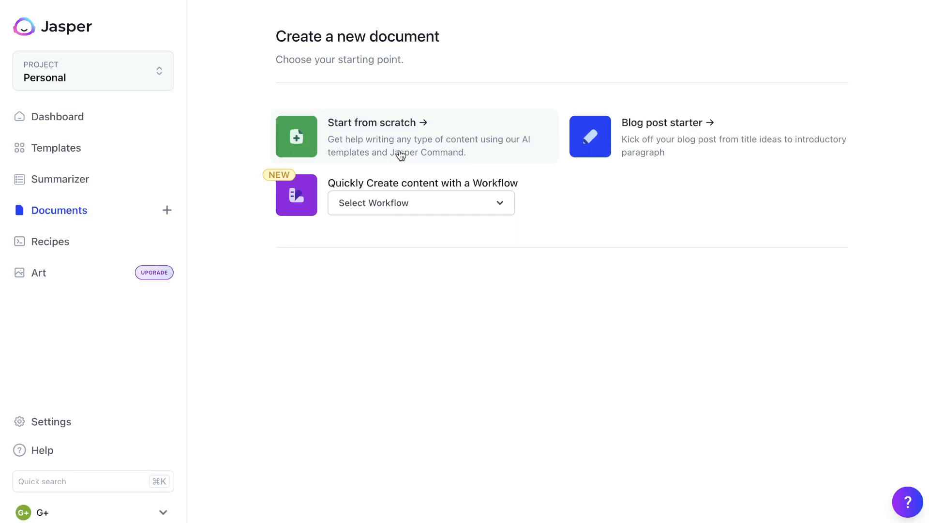
Review the available content workflows and start the new document with the Blog post starter
left_click(392, 207)
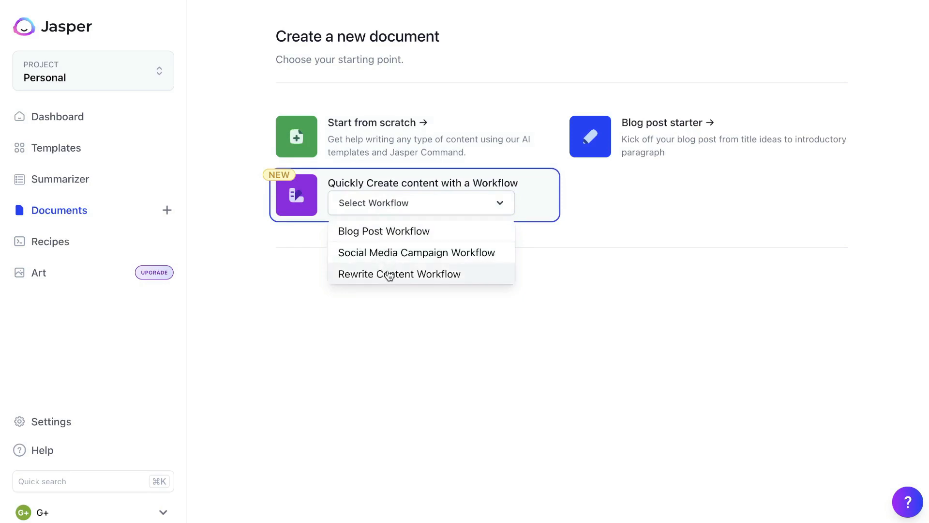
left_click(432, 314)
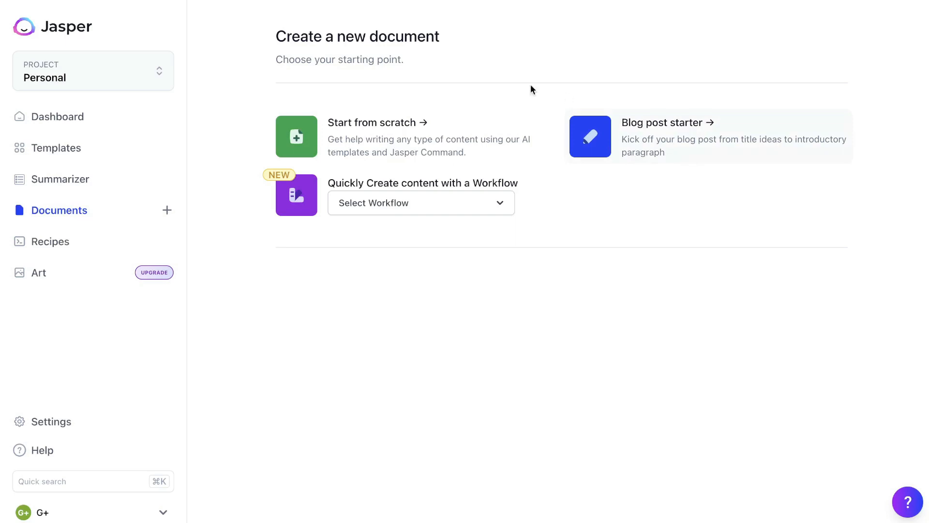
left_click(648, 123)
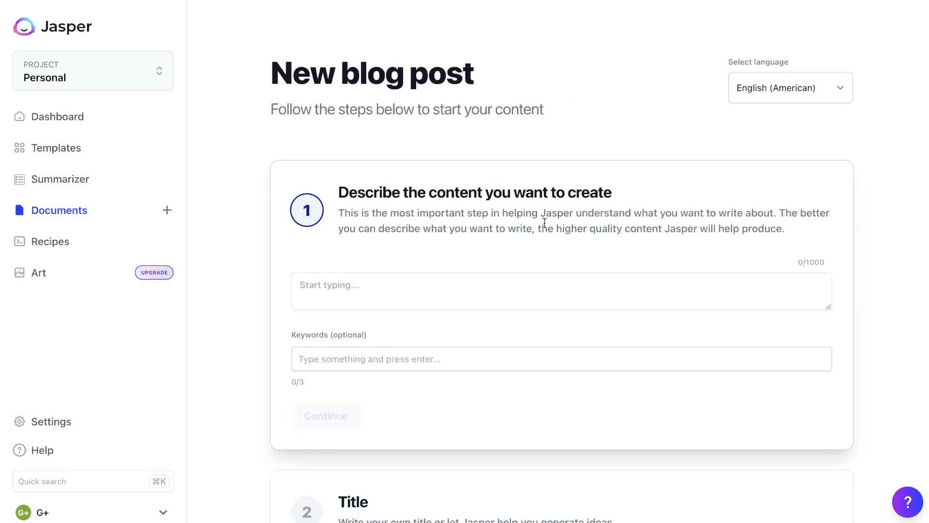
Describe the blog post as "The best luxury watches to buy for an investment" and continue without keywords
scroll(544, 221, "down", 1)
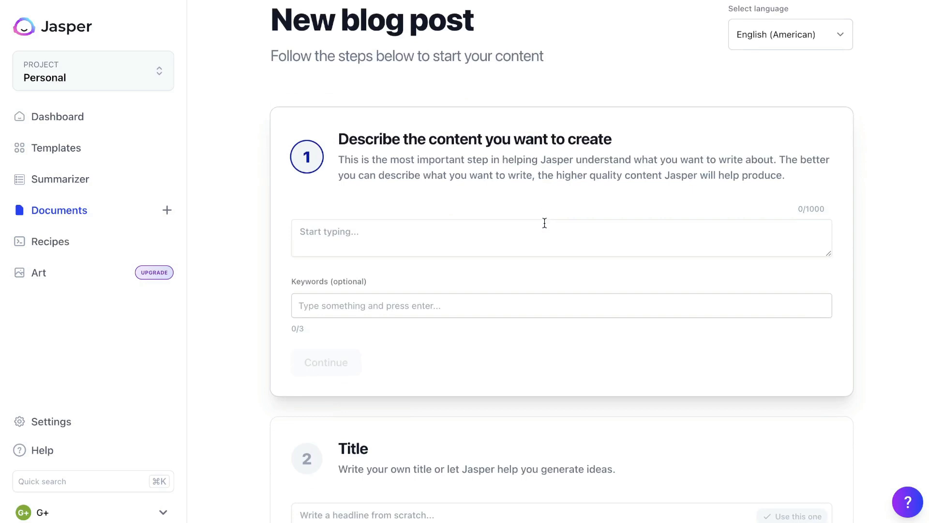
left_click(544, 223)
type("The best luxury watches to buy for an investment")
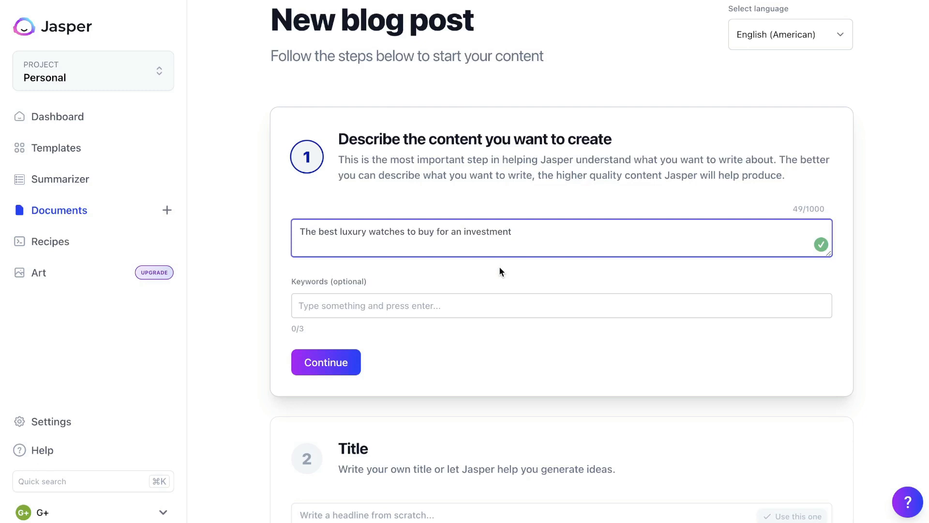
scroll(500, 268, "down", 1)
scroll(411, 278, "down", 2)
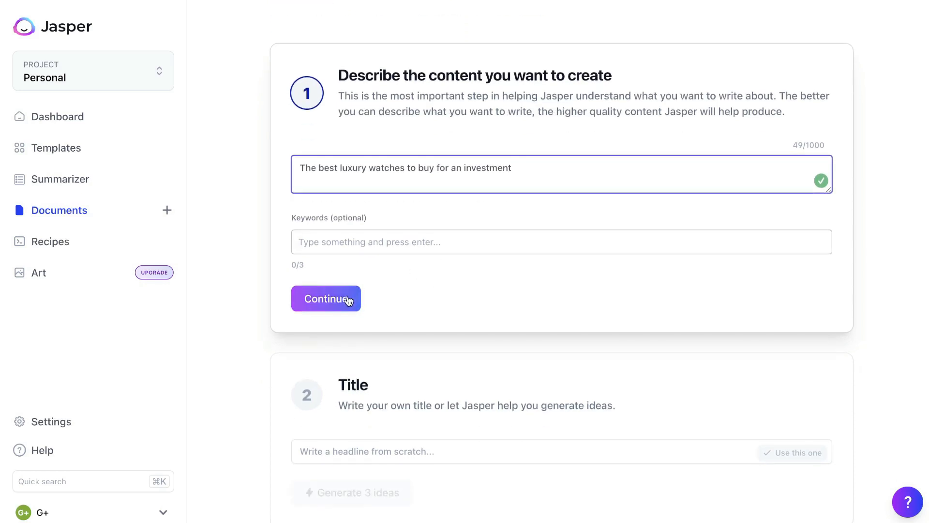
left_click(351, 300)
Generate two rounds of title ideas and use "10 Luxury Watches That Are Worth the Investment" as the title
scroll(435, 295, "down", 2)
scroll(480, 289, "down", 2)
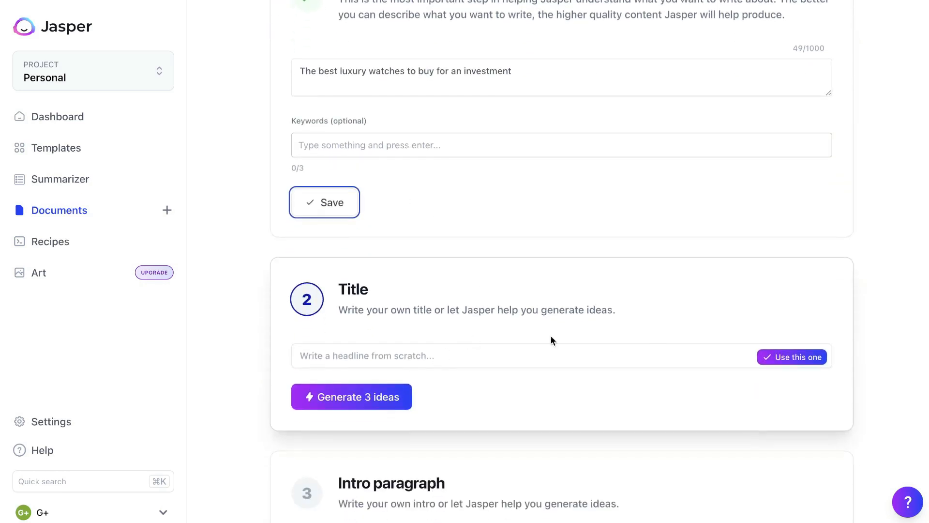
left_click(370, 398)
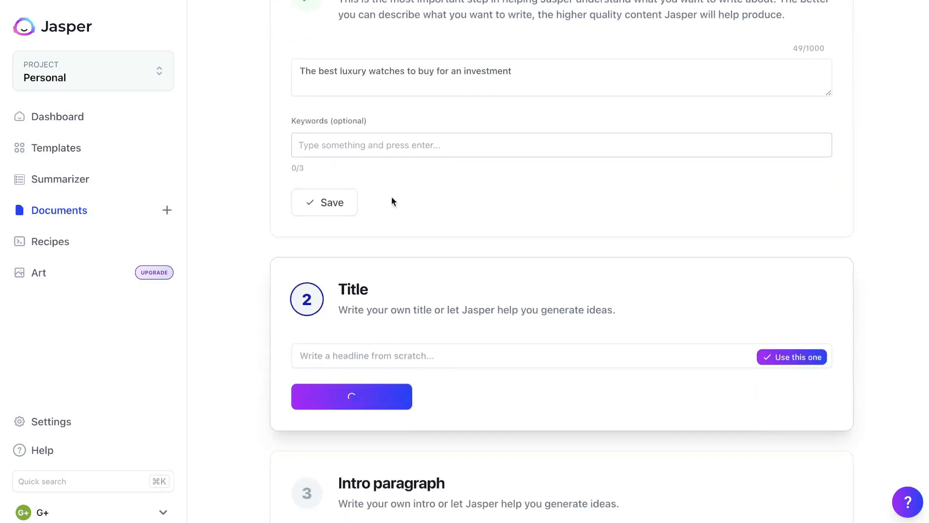
scroll(372, 97, "up", 3)
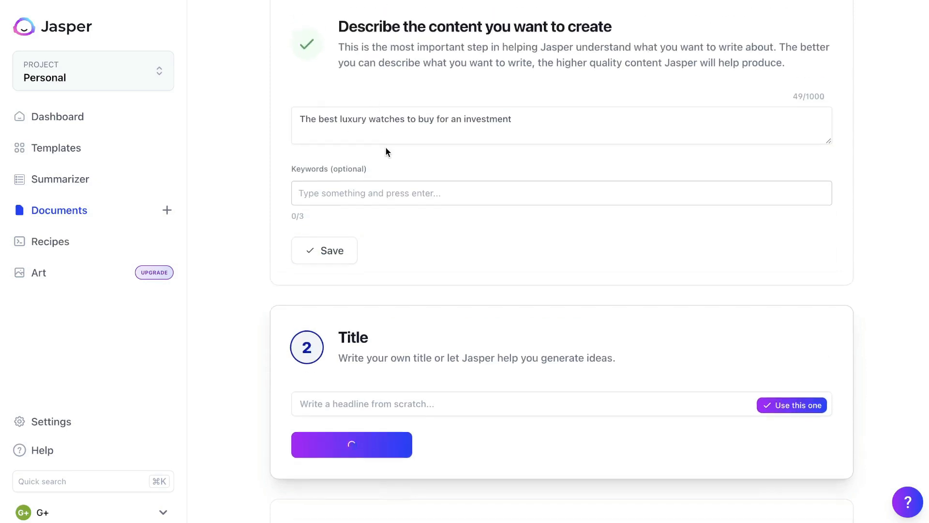
scroll(374, 143, "down", 3)
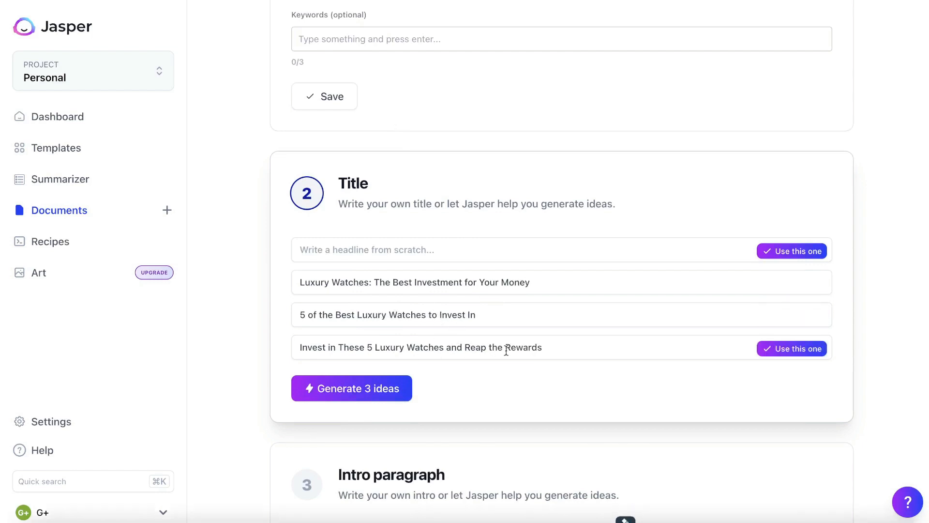
left_click(360, 386)
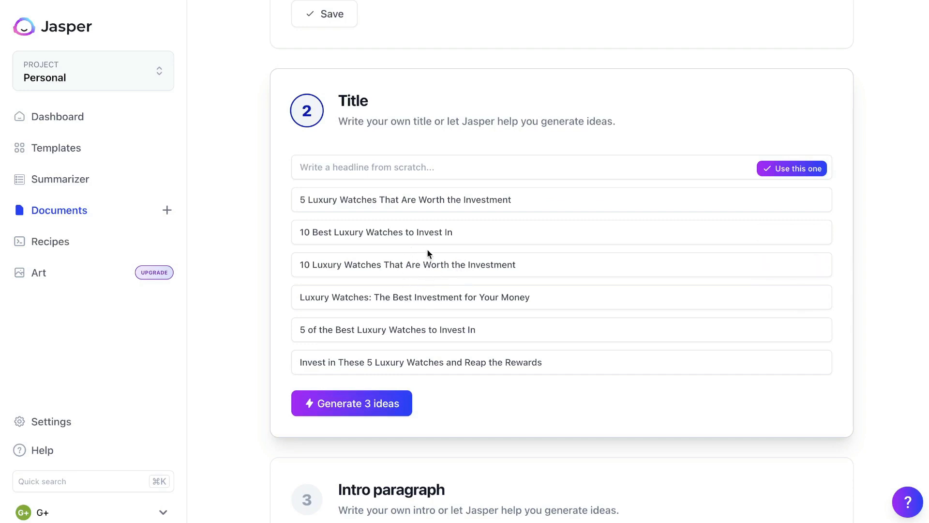
left_click(774, 266)
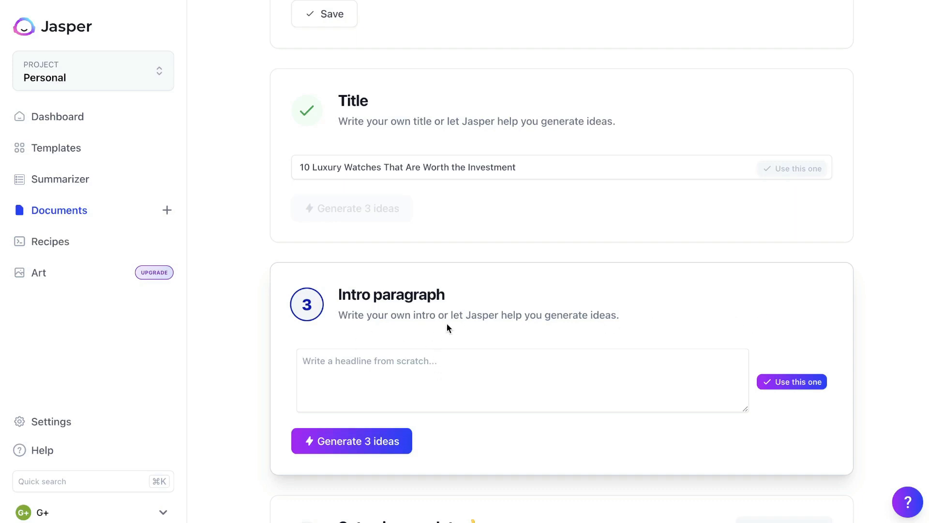
Generate two rounds of intro paragraphs and use the one about luxury watches that maintain or even increase their value
left_click(393, 445)
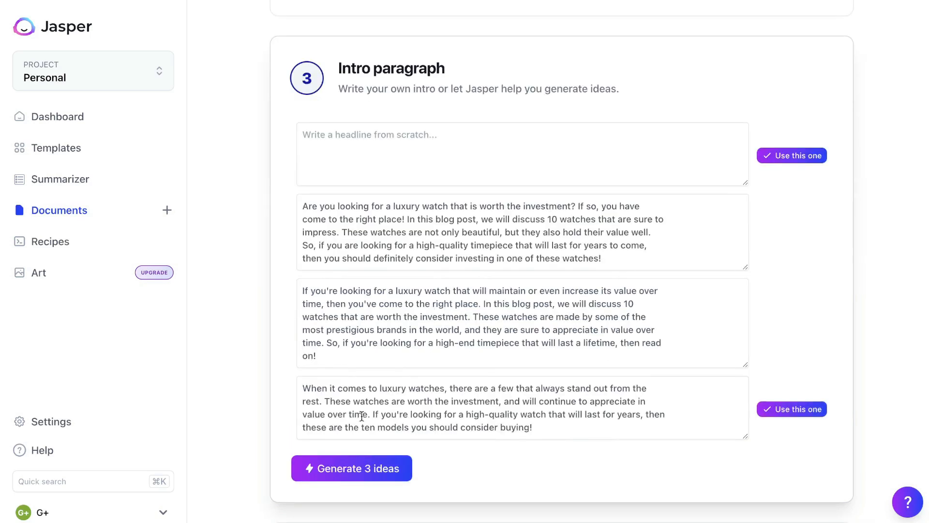
left_click(353, 469)
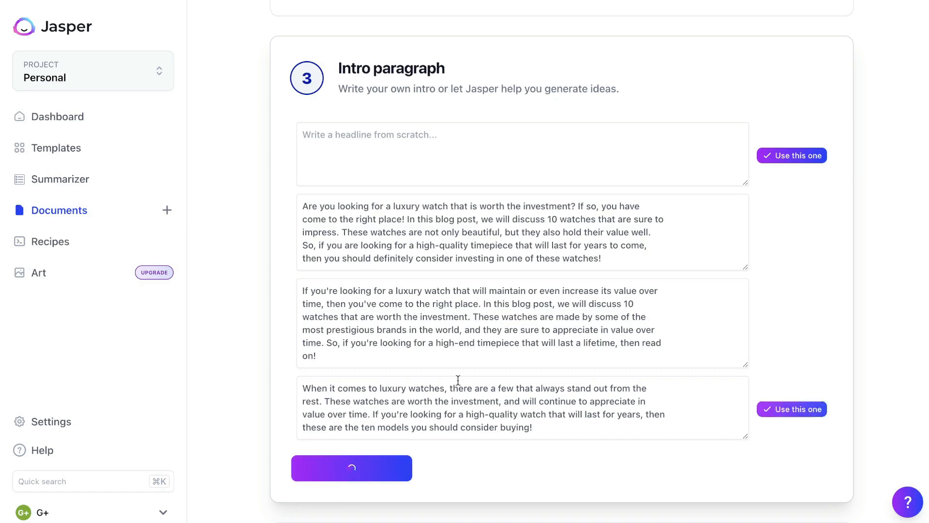
mouse_move(480, 309)
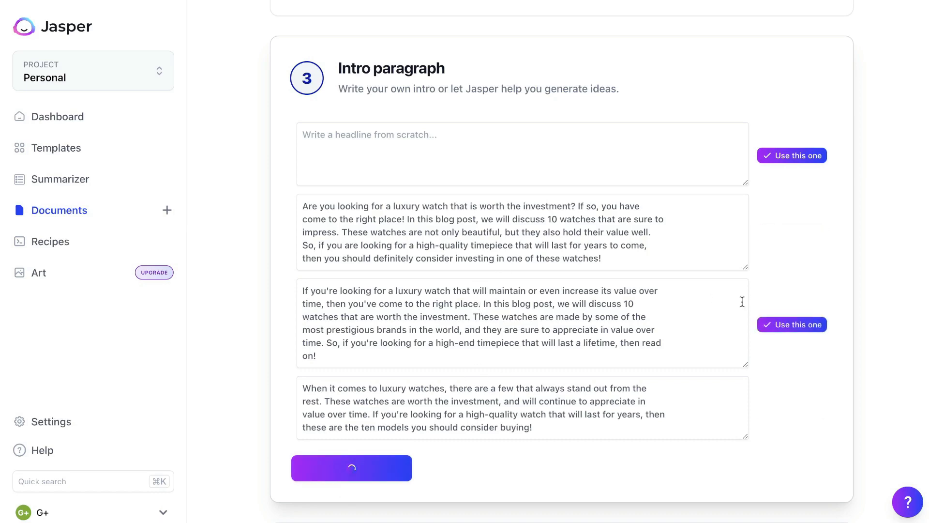
left_click(811, 324)
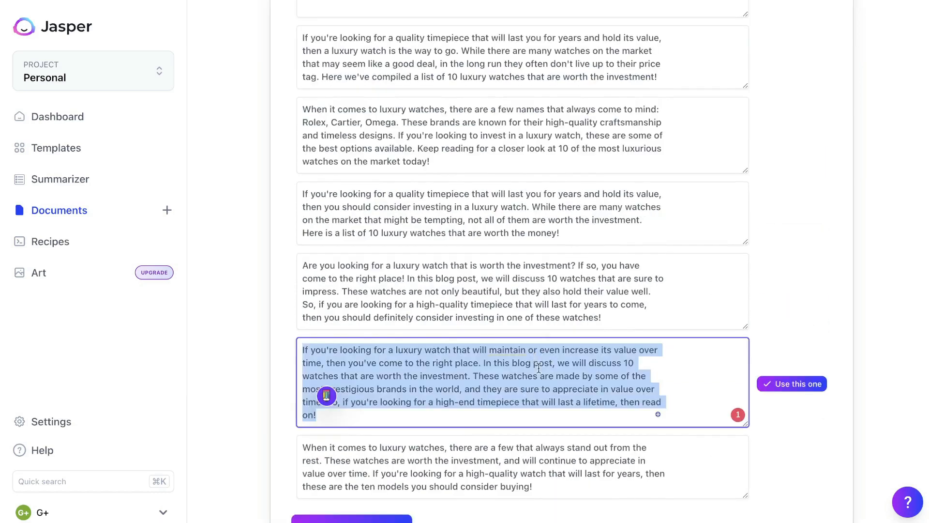
left_click(816, 393)
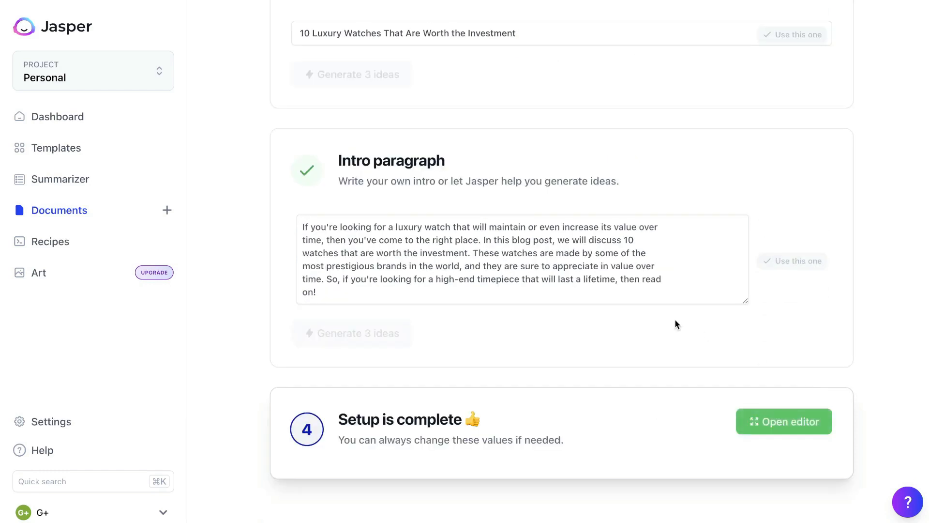
Open the finished blog post setup in the editor and show the template list beside the document
left_click(769, 421)
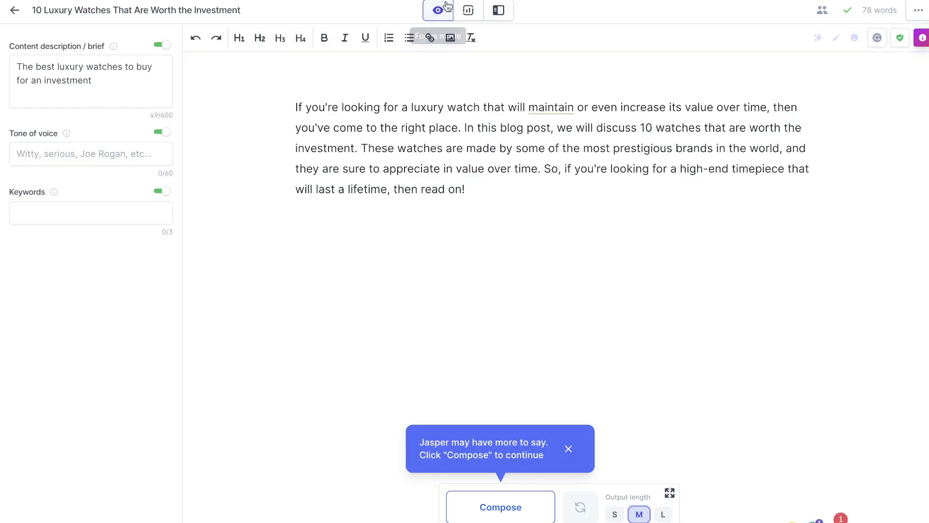
left_click(499, 12)
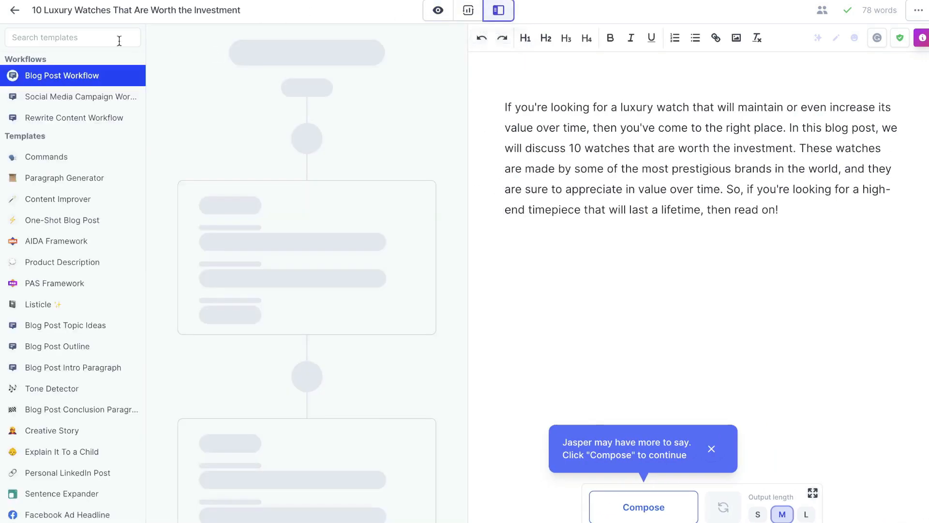
Compare the generated Blog Post Outline results to find a suitable list of watches for the article
scroll(390, 195, "down", 2)
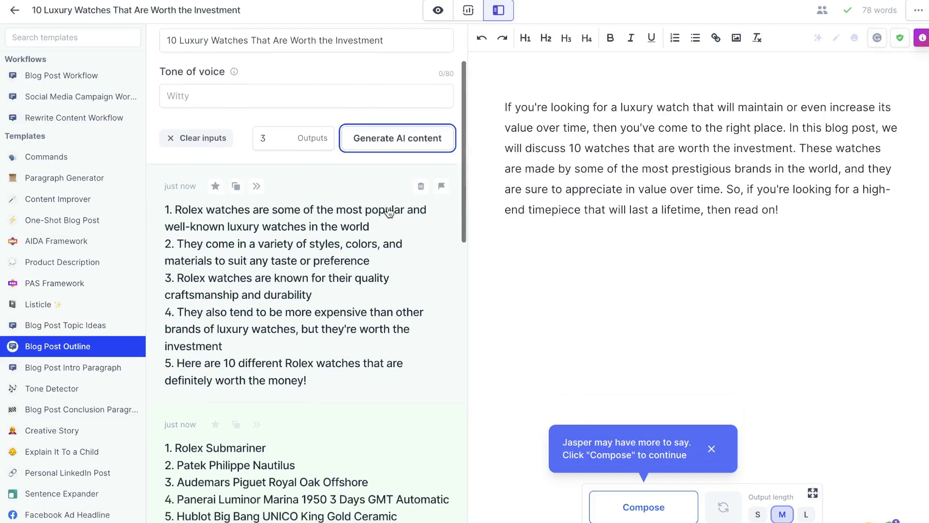
scroll(390, 275, "down", 6)
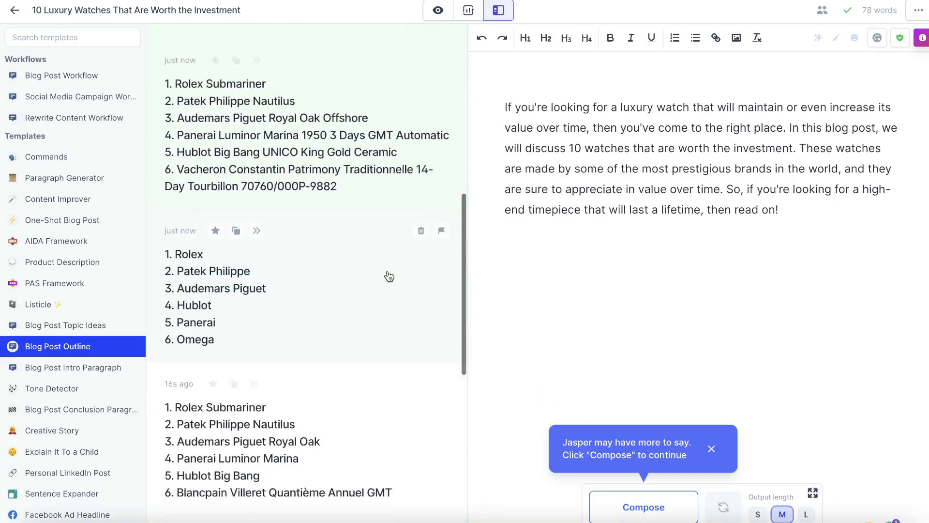
scroll(389, 276, "up", 8)
scroll(389, 276, "down", 6)
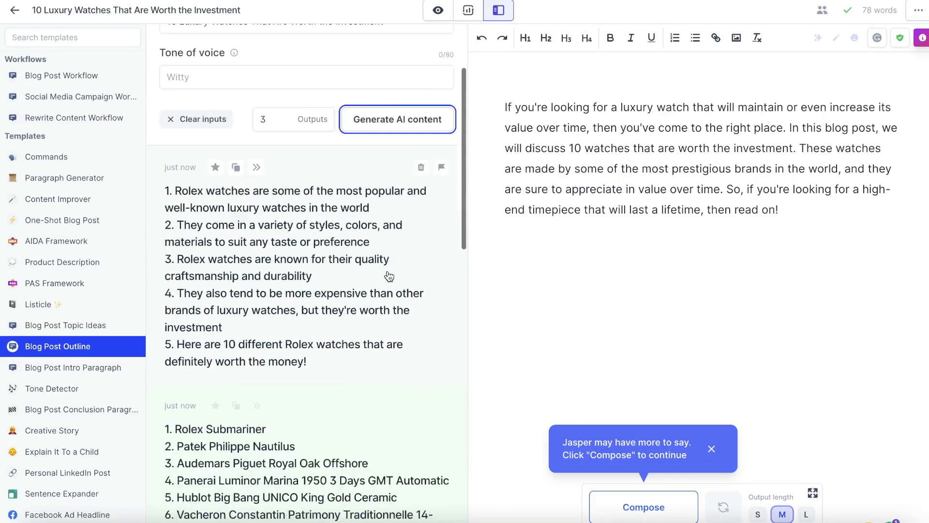
scroll(388, 275, "down", 3)
scroll(312, 274, "down", 2)
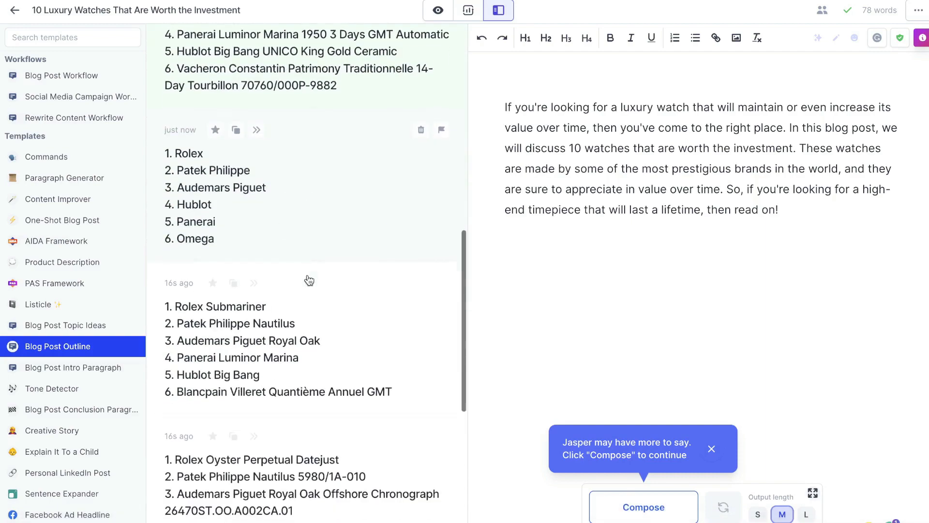
scroll(329, 381, "down", 4)
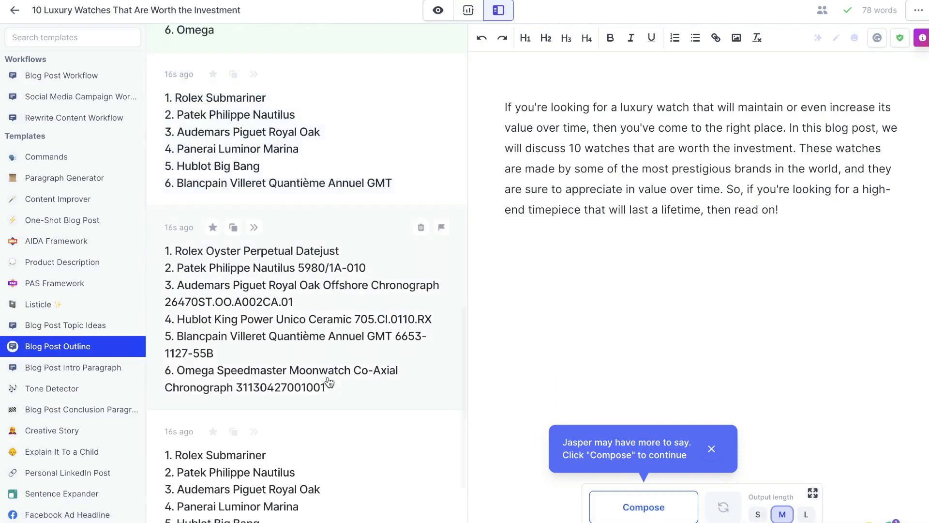
scroll(329, 383, "down", 2)
scroll(329, 382, "up", 16)
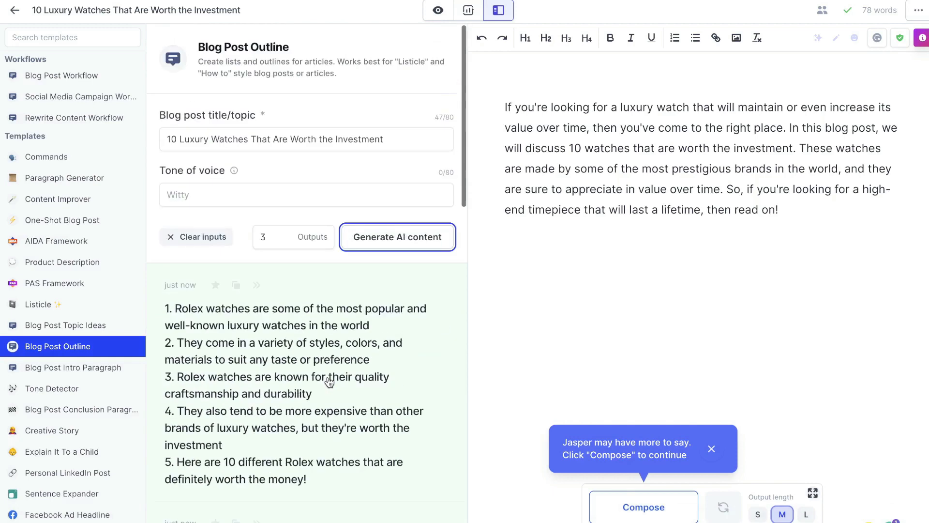
scroll(329, 382, "down", 1)
scroll(329, 381, "down", 4)
scroll(321, 365, "down", 1)
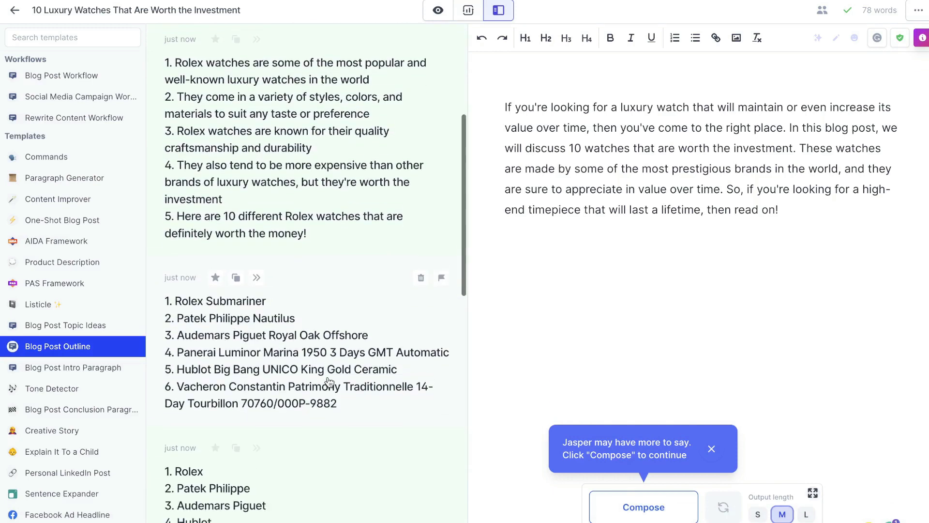
Select the generated outline text that runs from Rolex Submariner to Vacheron Constantin Patrimony Traditionnelle 14-Day Tourbillon
left_click(318, 362)
left_click_drag(332, 228, 247, 110)
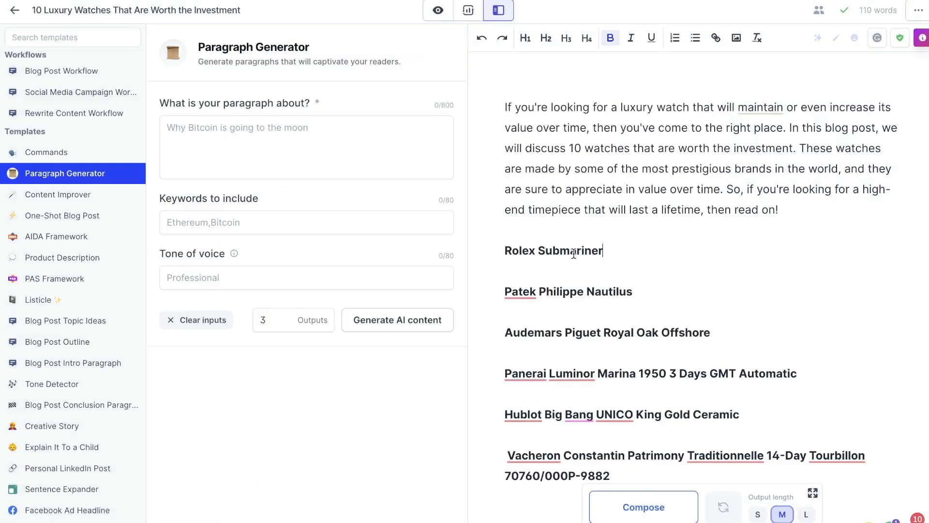
Generate three paragraphs with the Paragraph Generator on the topic "What is Rolex Submariner", copying the watch name from the document
triple_click(573, 253)
key("ctrl+c")
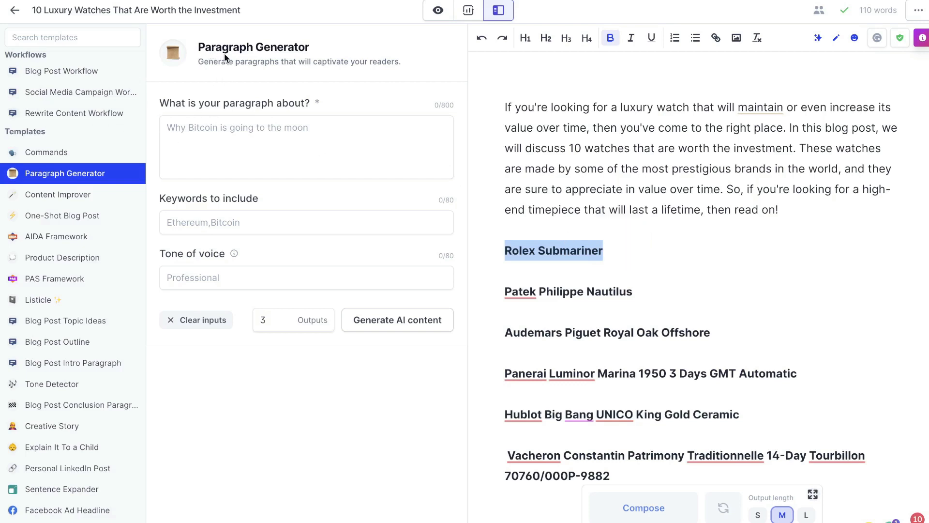
left_click(264, 139)
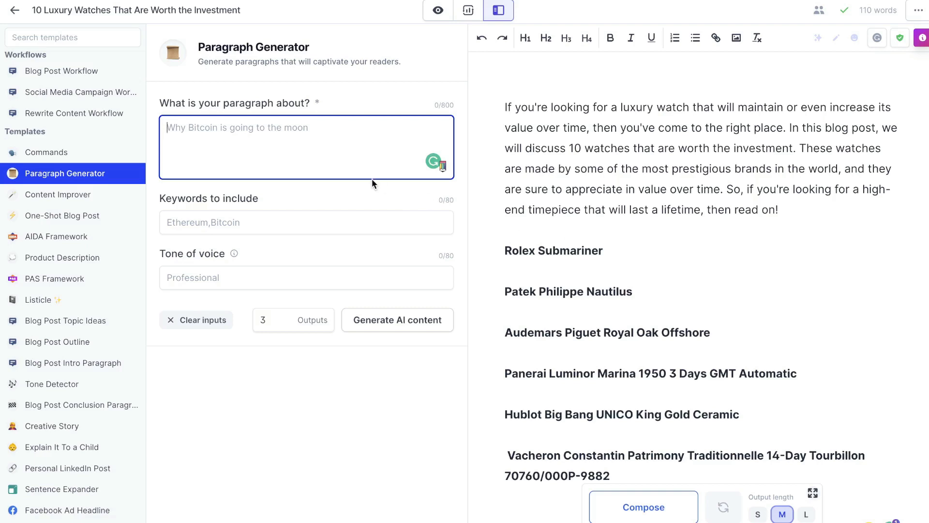
type("What is")
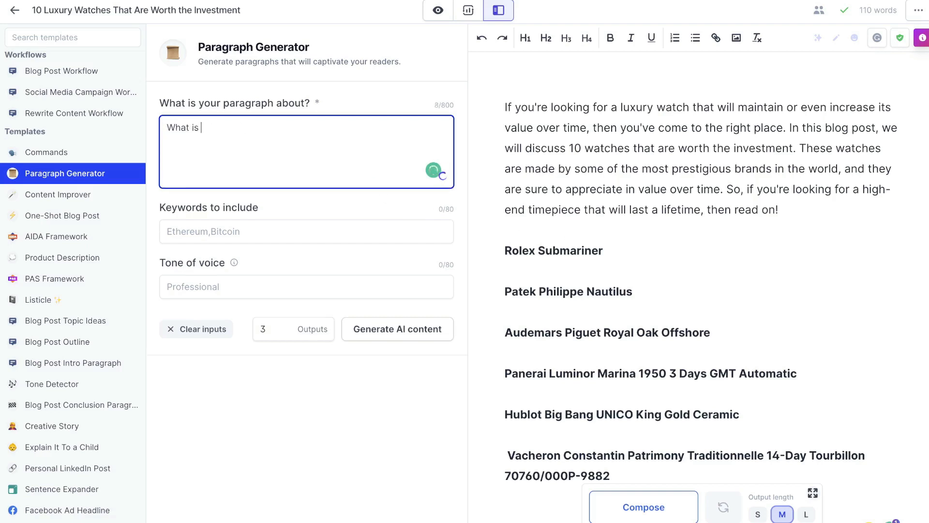
key("ctrl+v")
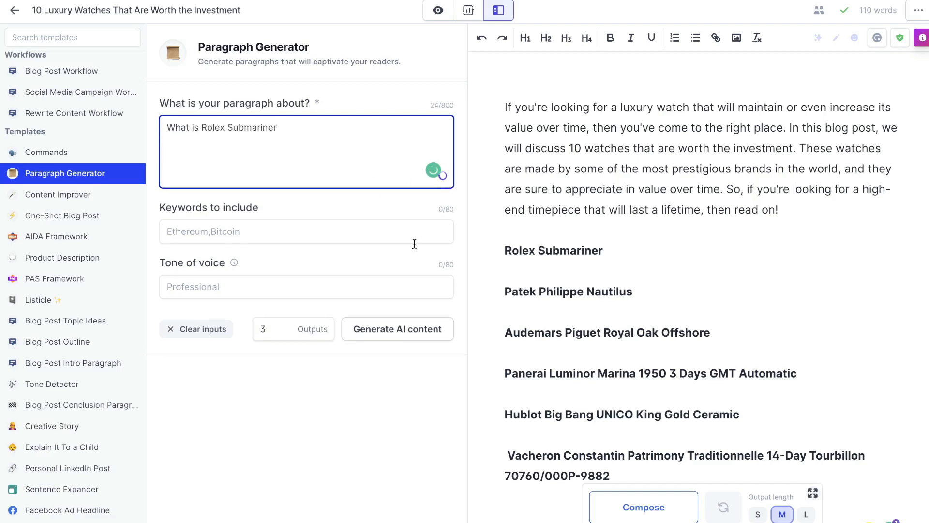
left_click(410, 328)
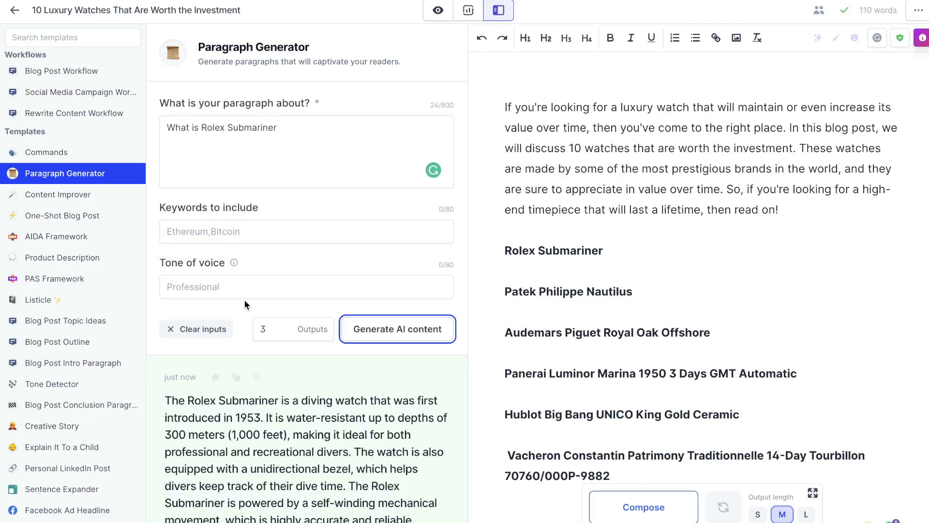
Copy the generated paragraph describing the Rolex Submariner as a luxury dive watch in production since 1953 and paste it beneath its heading
scroll(245, 300, "down", 10)
left_click(286, 276)
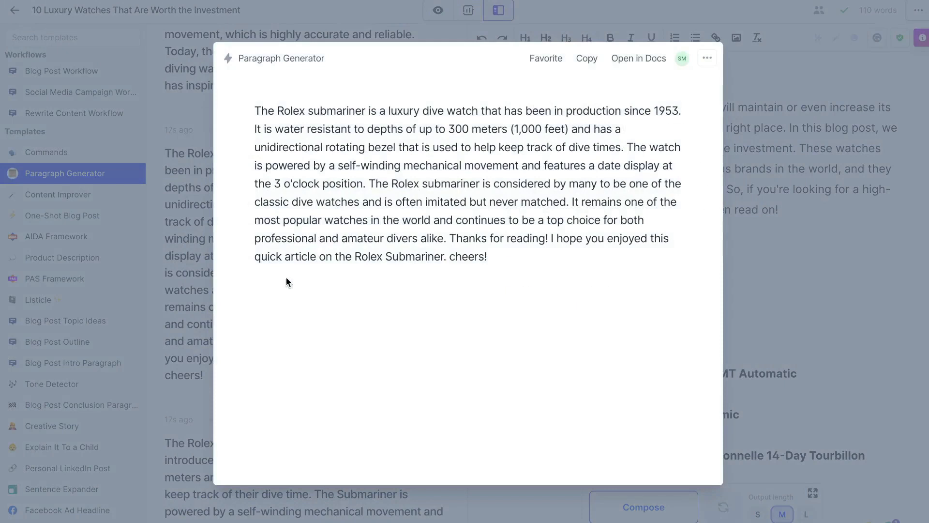
left_click_drag(499, 263, 247, 90)
key("ctrl+c")
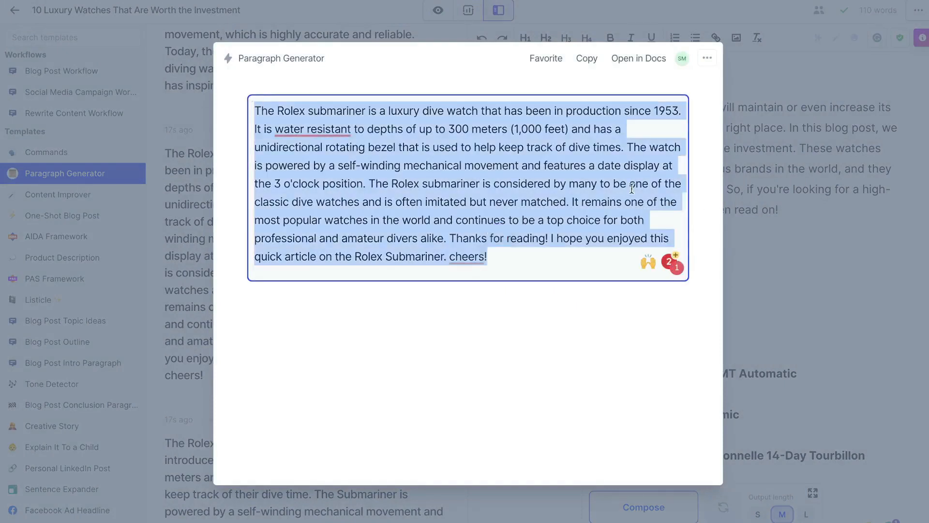
left_click(788, 277)
left_click(655, 263)
key("ctrl+v")
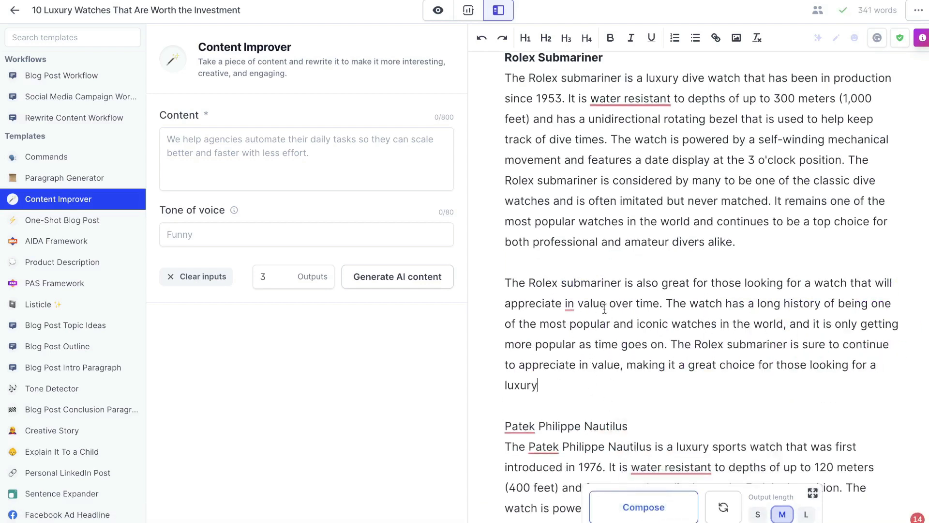
Have the AI continue composing to finish the Rolex Submariner text and extend the Patek Philippe Nautilus section
scroll(576, 172, "up", 1)
scroll(588, 224, "down", 3)
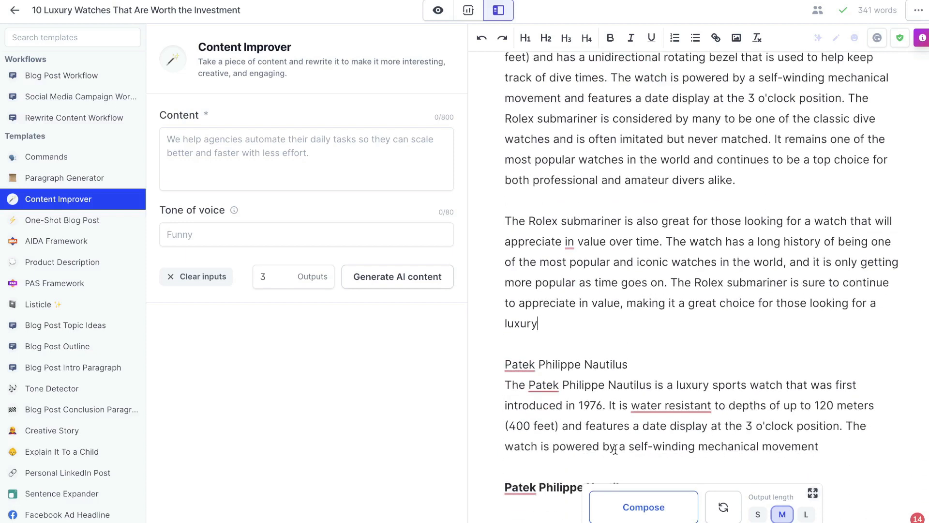
left_click(643, 506)
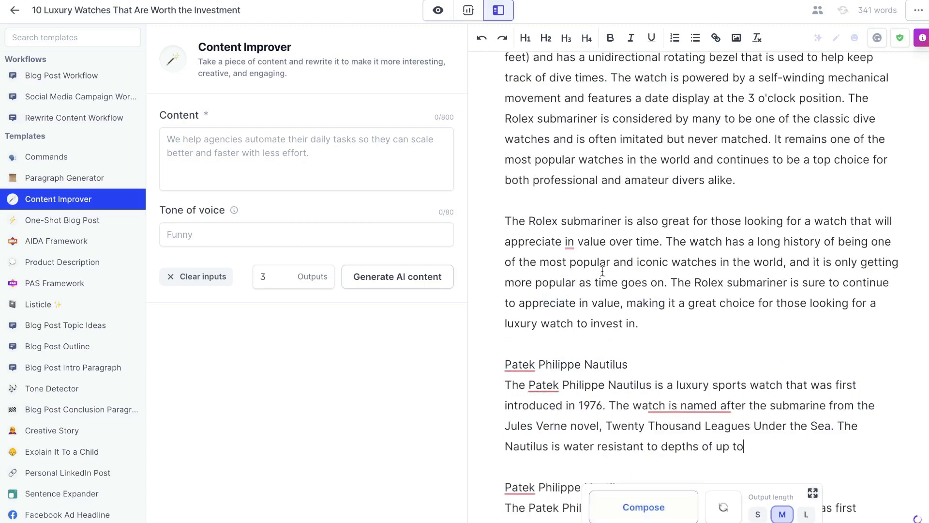
scroll(586, 252, "down", 1)
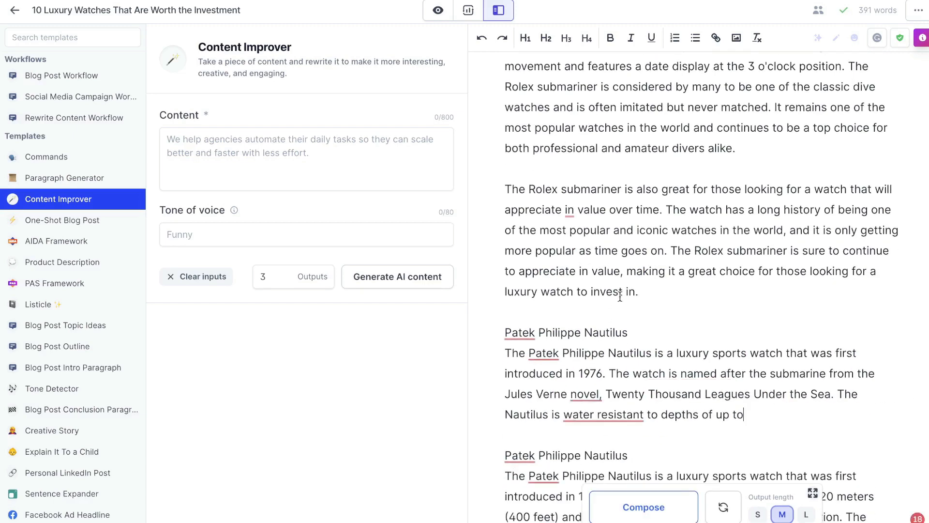
scroll(617, 365, "down", 1)
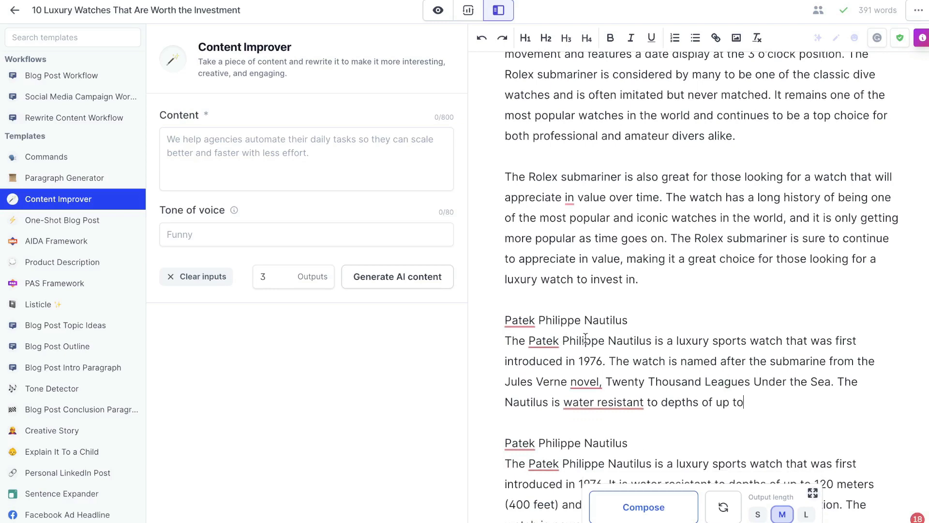
scroll(586, 337, "down", 3)
key("ctrl+j")
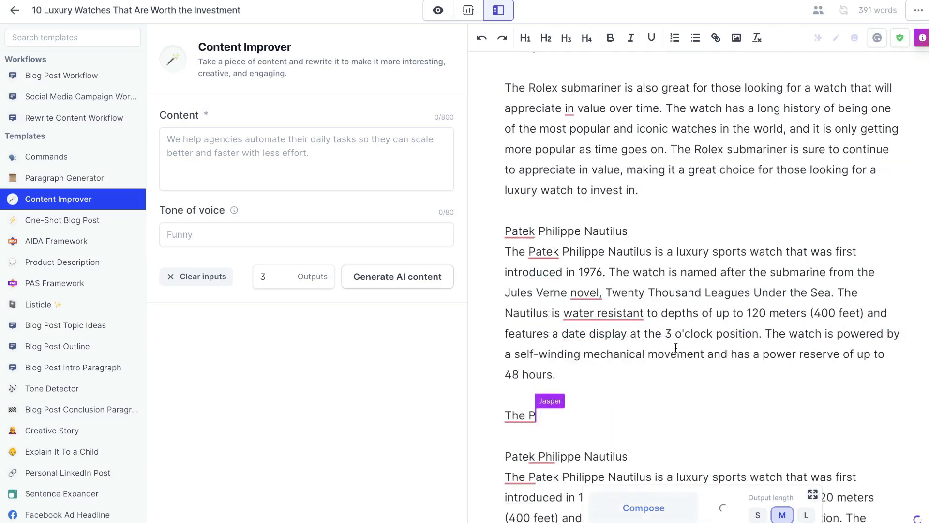
scroll(680, 377, "down", 1)
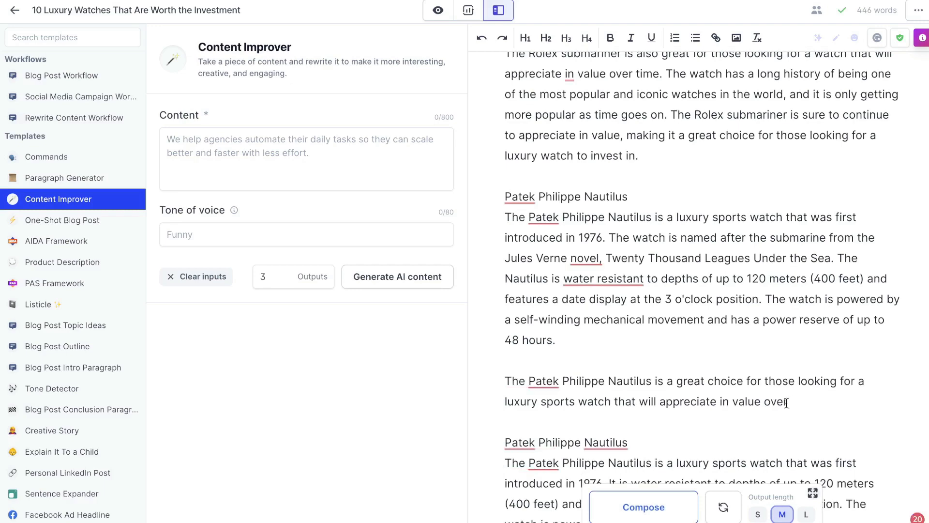
Continue composing the article with AI through the Omega Speedmaster and Hublot Big Bang sections
left_click(665, 504)
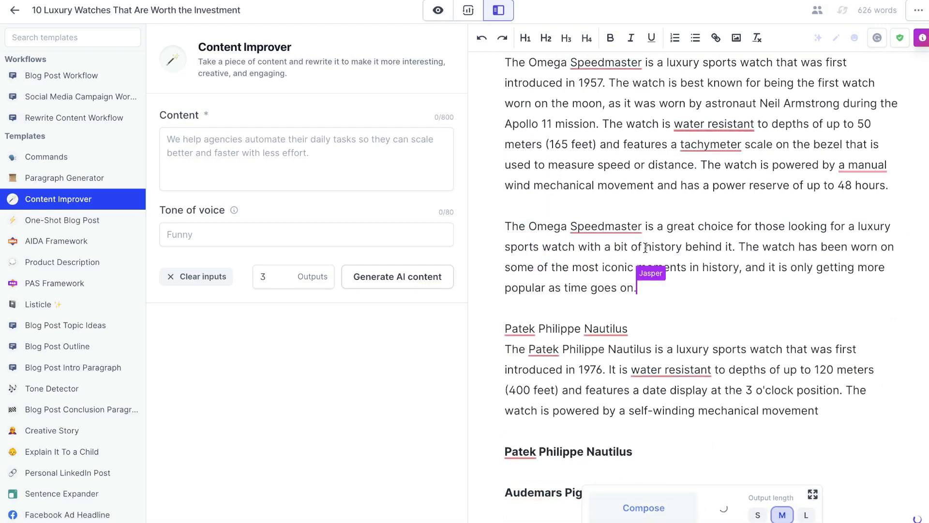
left_click(629, 499)
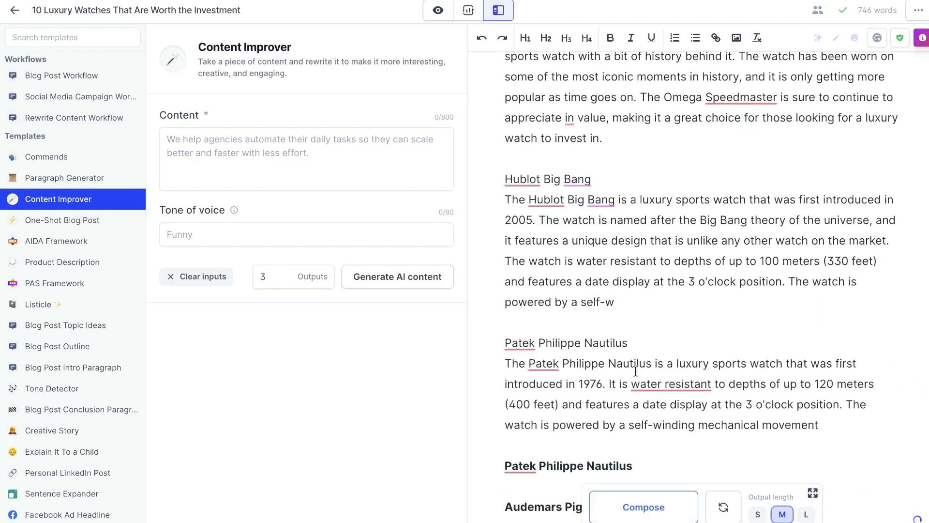
left_click(632, 502)
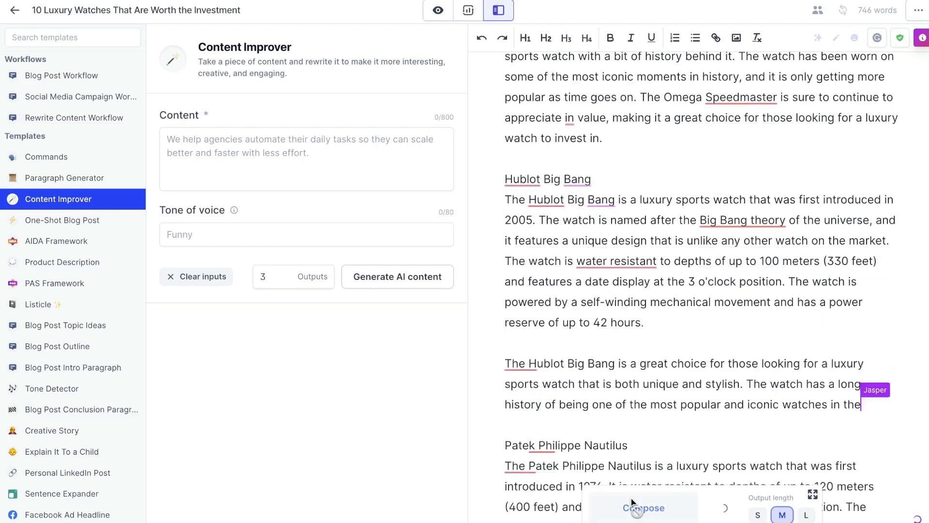
scroll(632, 501, "down", 1)
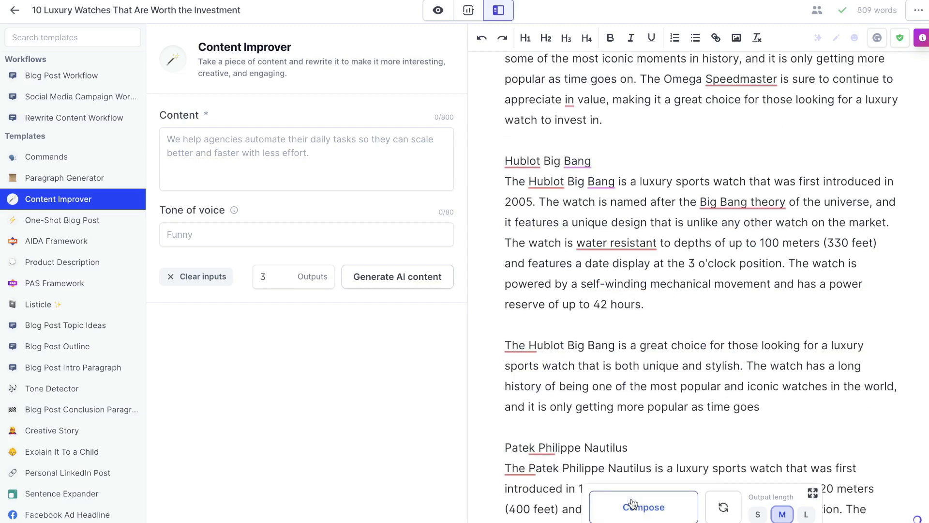
scroll(664, 442, "down", 2)
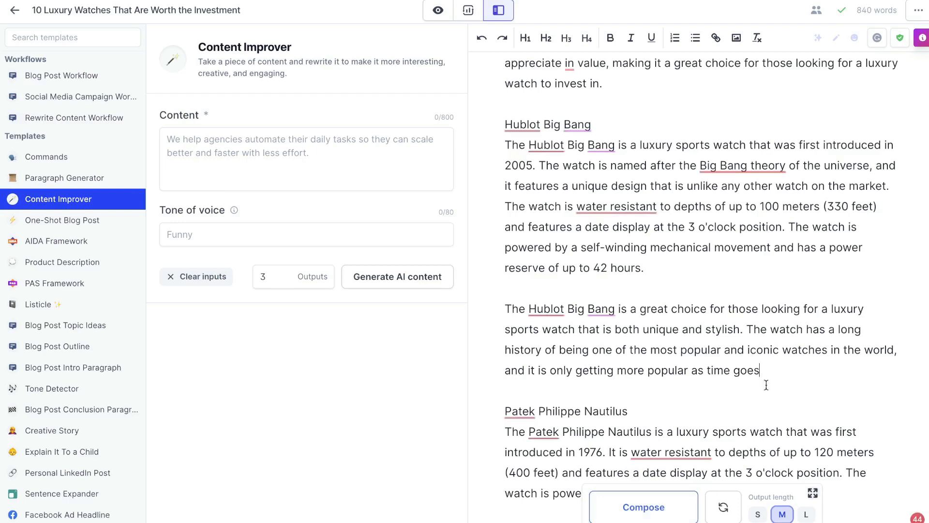
Compose further AI text covering the Audemars Piguet Royal Oak and Rolex Daytona, continuing into another Patek Philippe Nautilus section
left_click(651, 505)
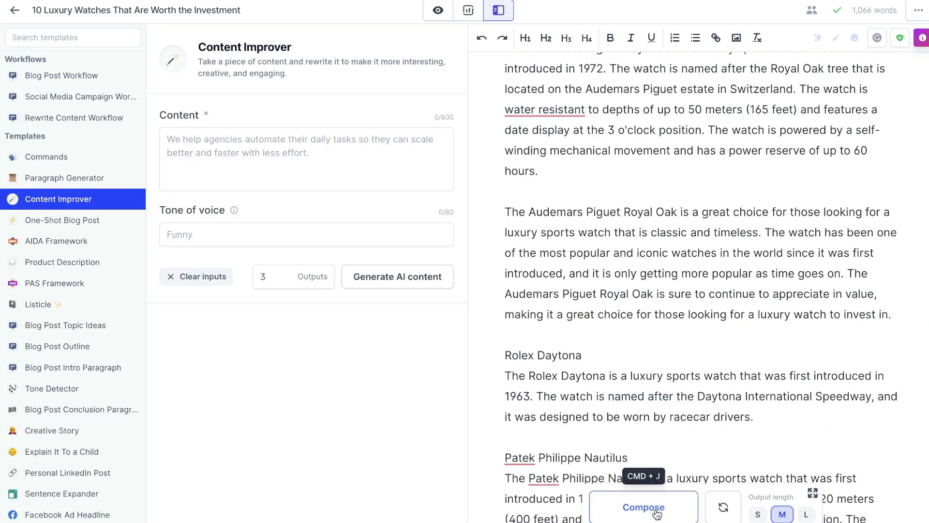
left_click(658, 504)
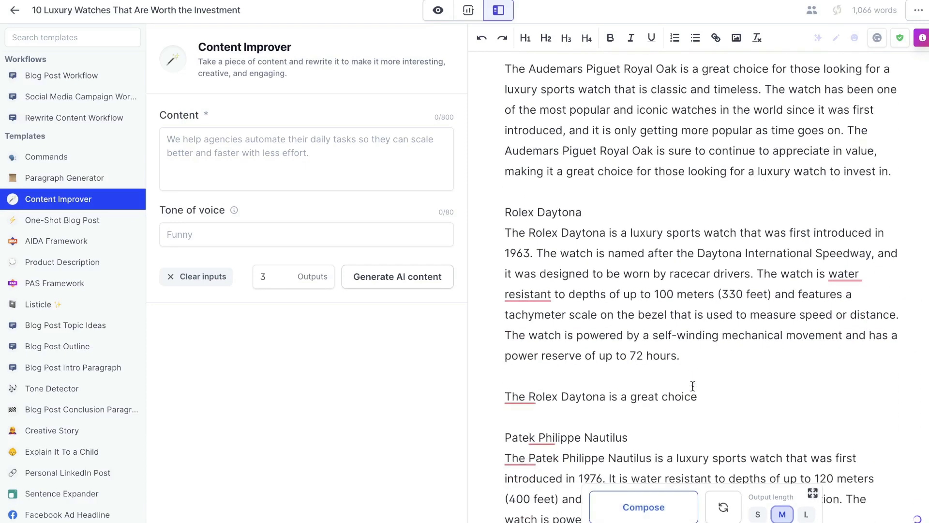
left_click(664, 509)
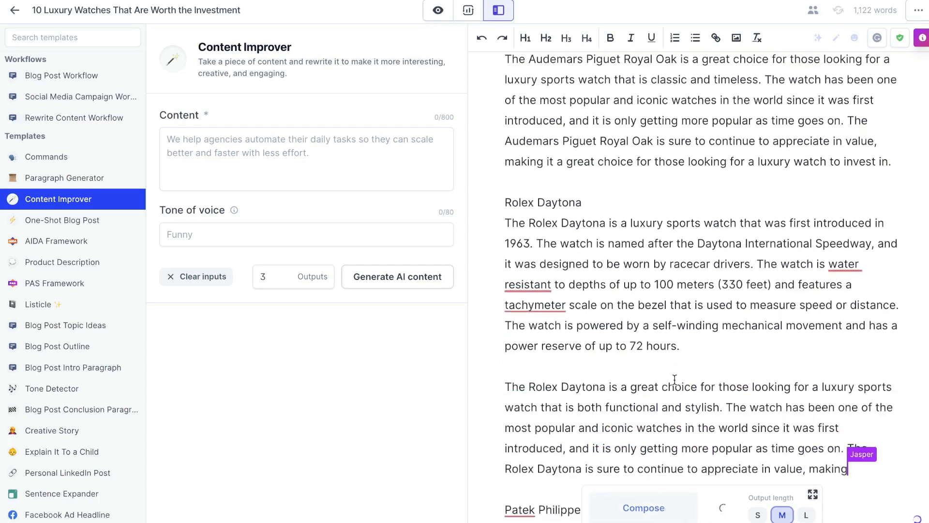
left_click(655, 501)
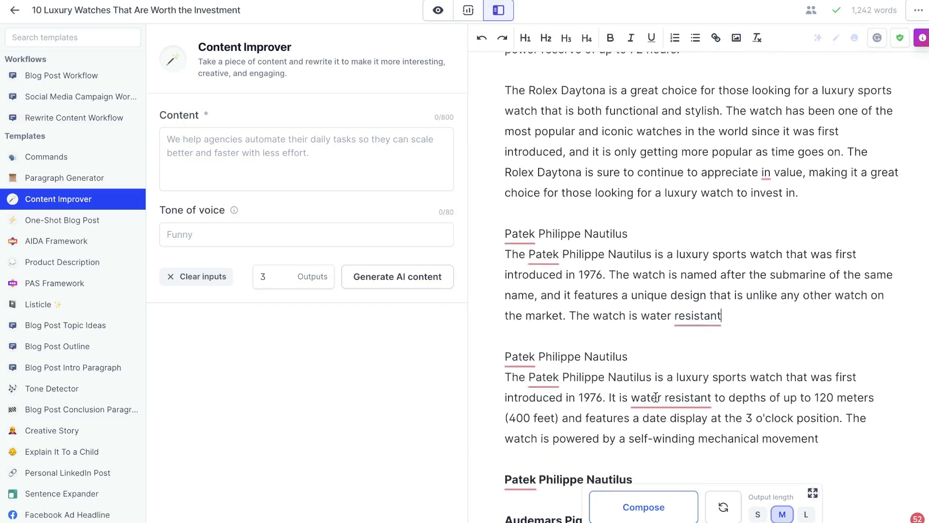
scroll(656, 397, "down", 1)
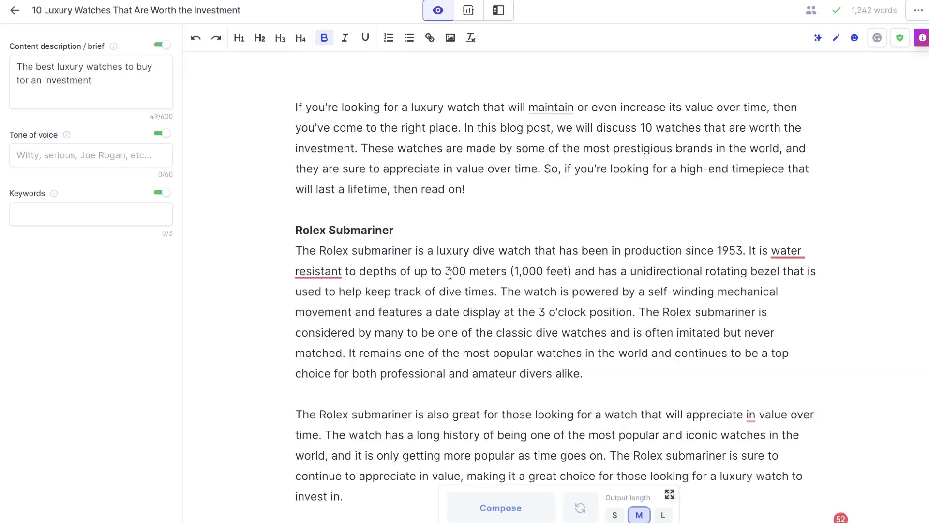
Delete the two unfinished, repeated Patek Philippe Nautilus sections that follow the Rolex Daytona text
scroll(450, 271, "down", 3)
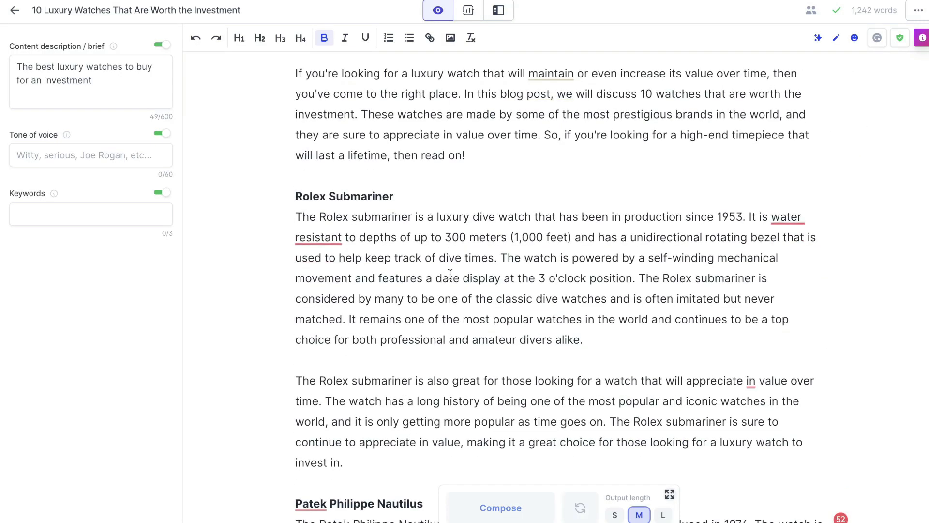
scroll(450, 274, "down", 1)
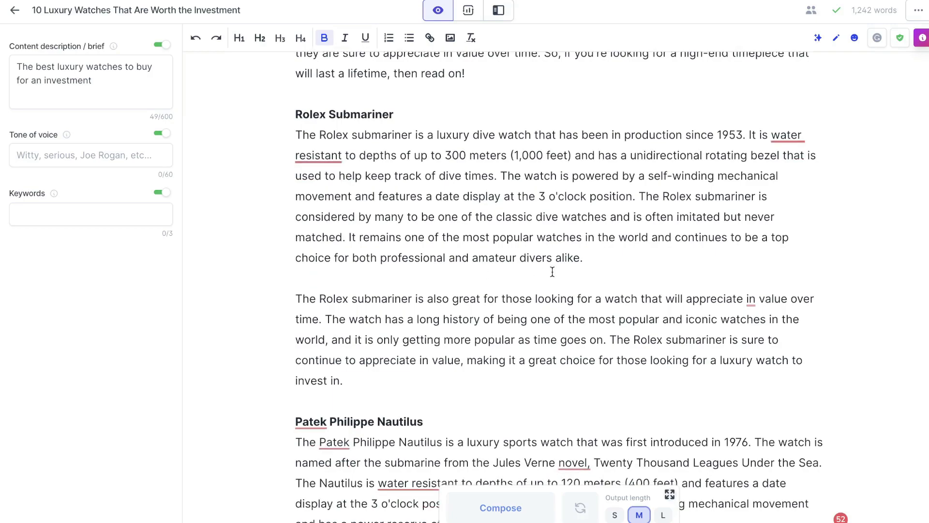
scroll(515, 237, "down", 4)
scroll(514, 237, "down", 1)
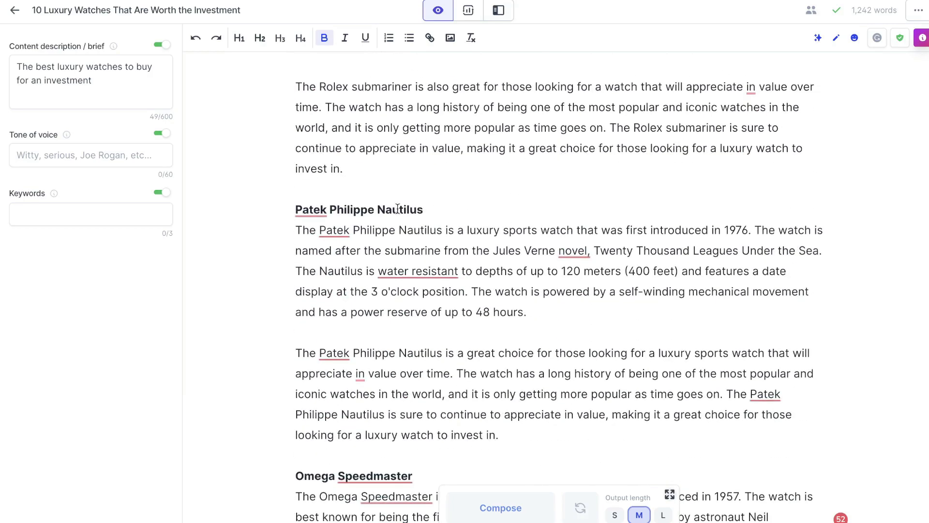
scroll(416, 207, "down", 20)
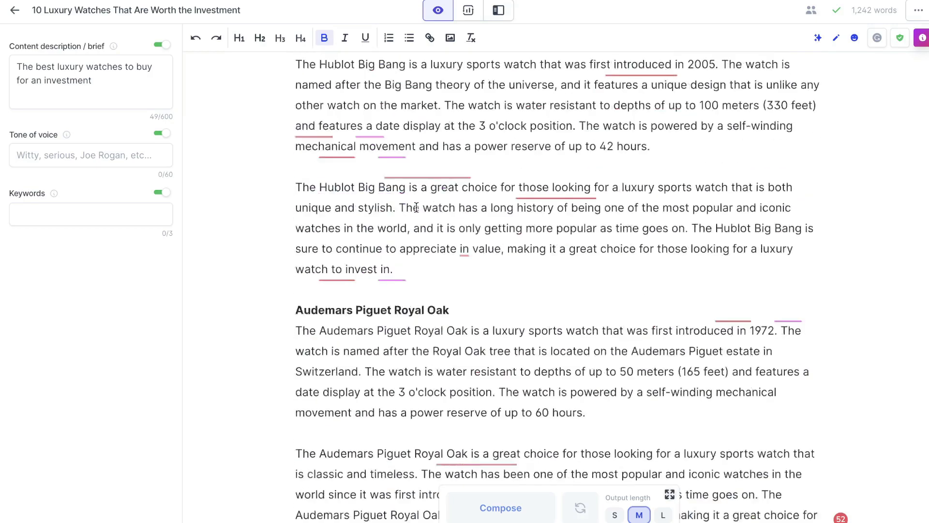
scroll(416, 207, "down", 13)
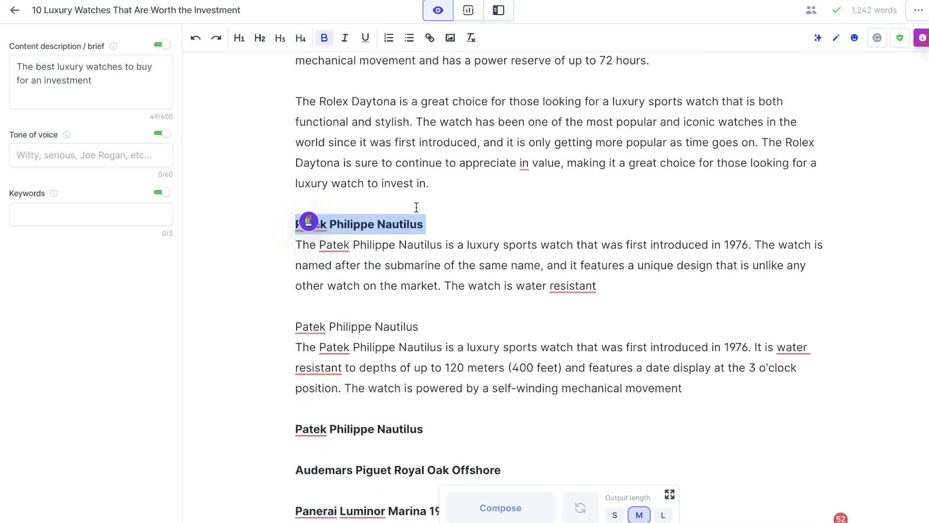
left_click(586, 291)
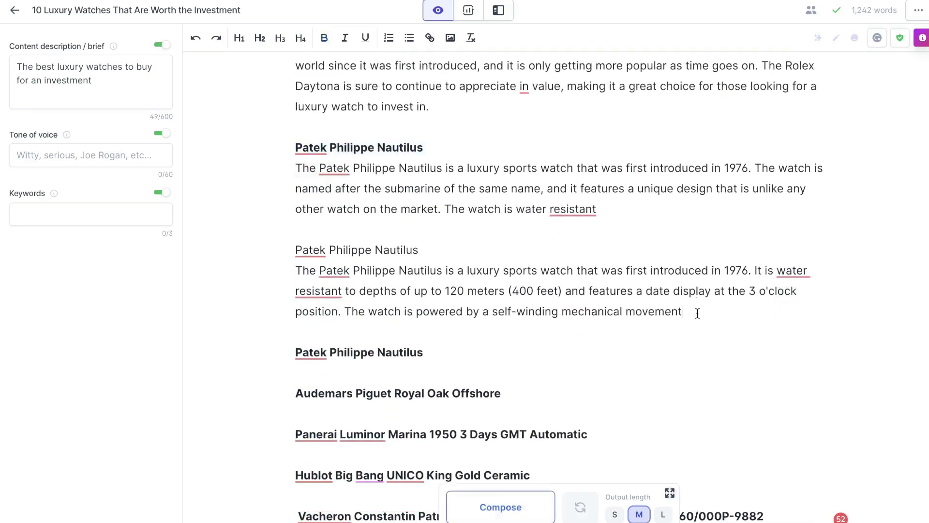
left_click_drag(697, 313, 293, 150)
key("BackSpace")
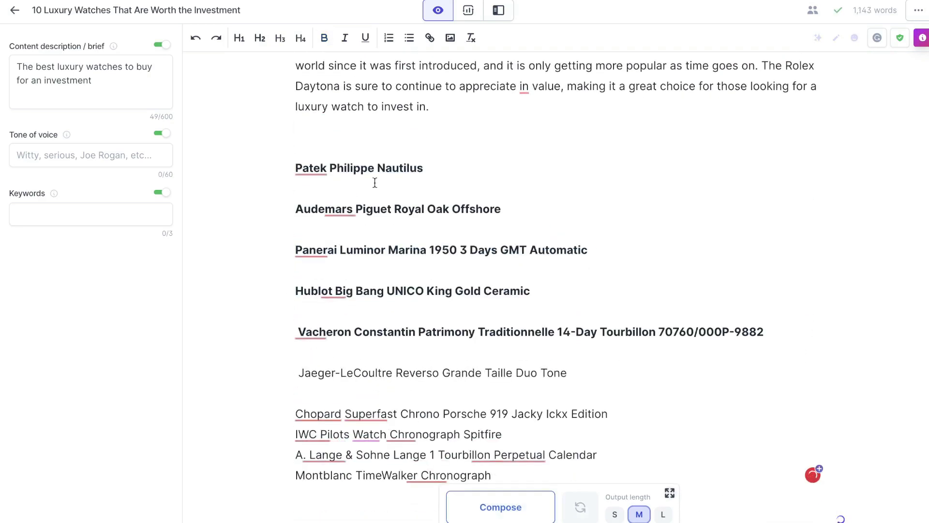
Remove the leftover Patek Philippe Nautilus heading and its blank line above Audemars Piguet Royal Oak Offshore
left_click_drag(432, 167, 295, 167)
key("BackSpace")
key("BackSpace")
key("BackSpace")
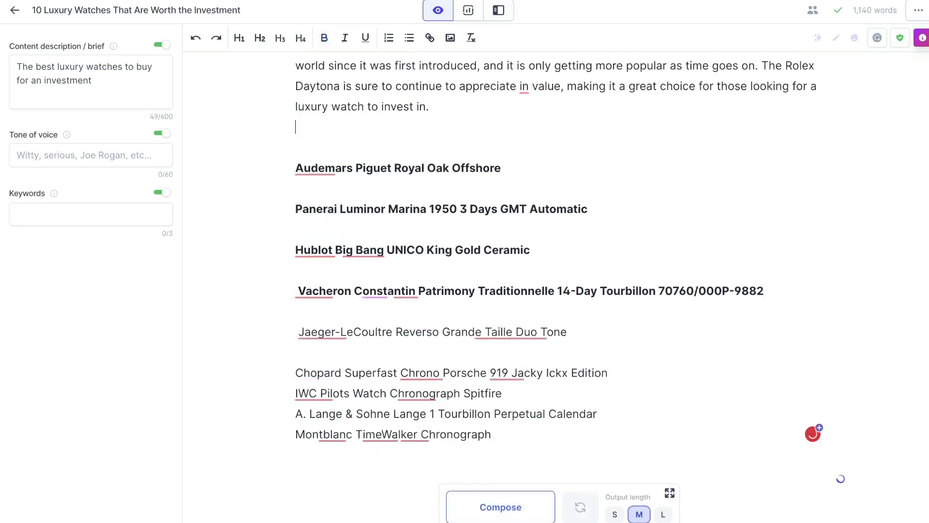
Generate three paragraphs with the Paragraph Generator on what the Audemars Piguet Royal Oak Offshore is and why it's a good investment
double_click(365, 166)
triple_click(365, 165)
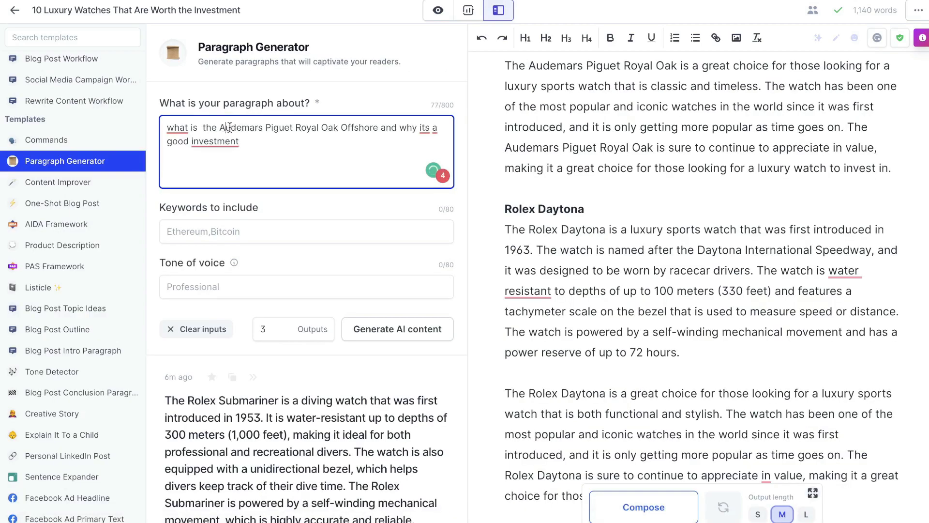
left_click_drag(229, 127, 338, 128)
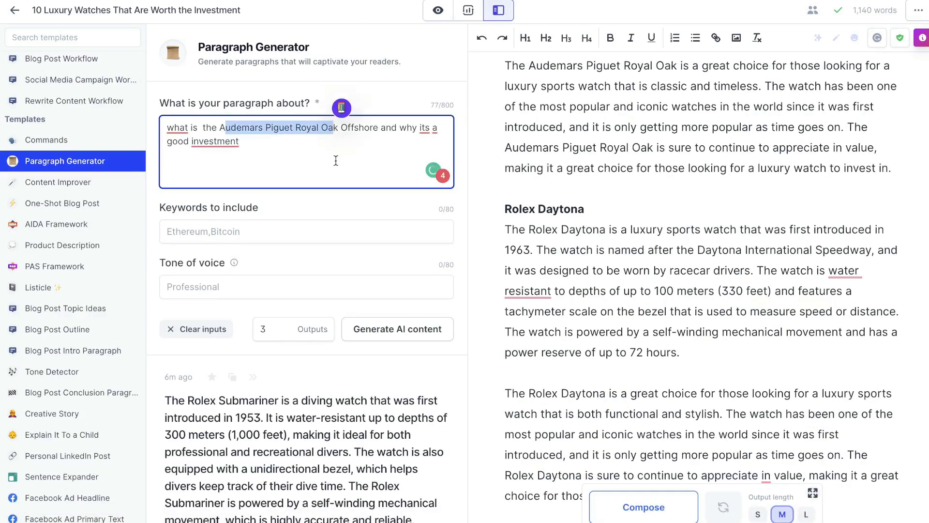
left_click(385, 339)
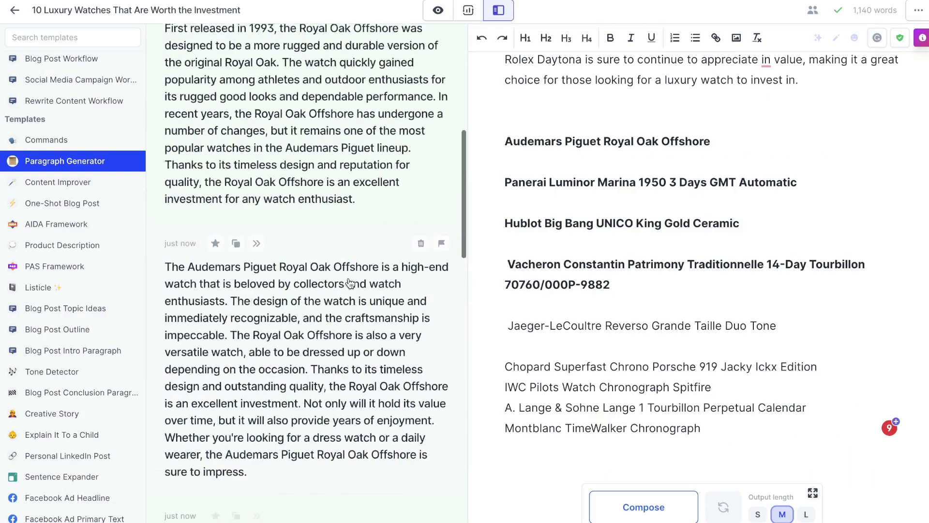
Copy the generated Royal Oak Offshore paragraph calling it a high-end watch beloved by collectors, and paste it below that watch's heading
scroll(373, 219, "down", 3)
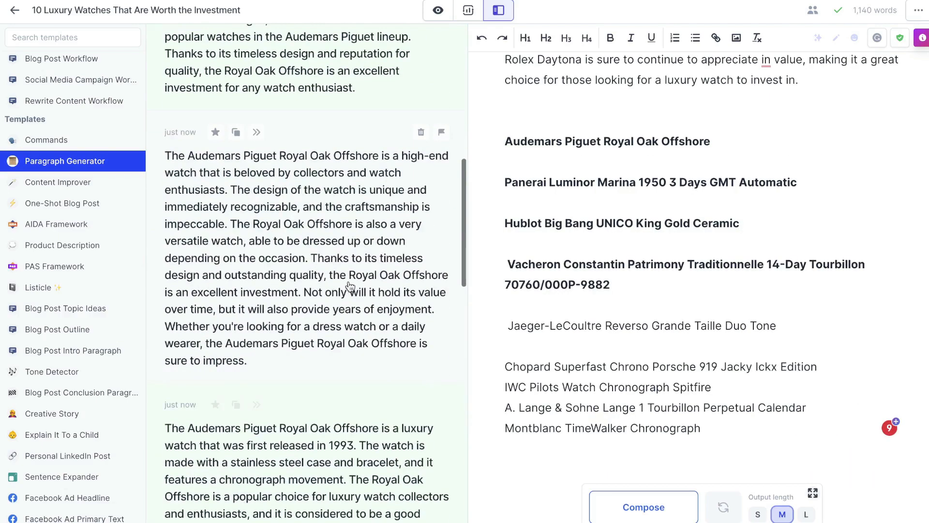
left_click(373, 219)
left_click_drag(635, 238, 251, 116)
key("ctrl+c")
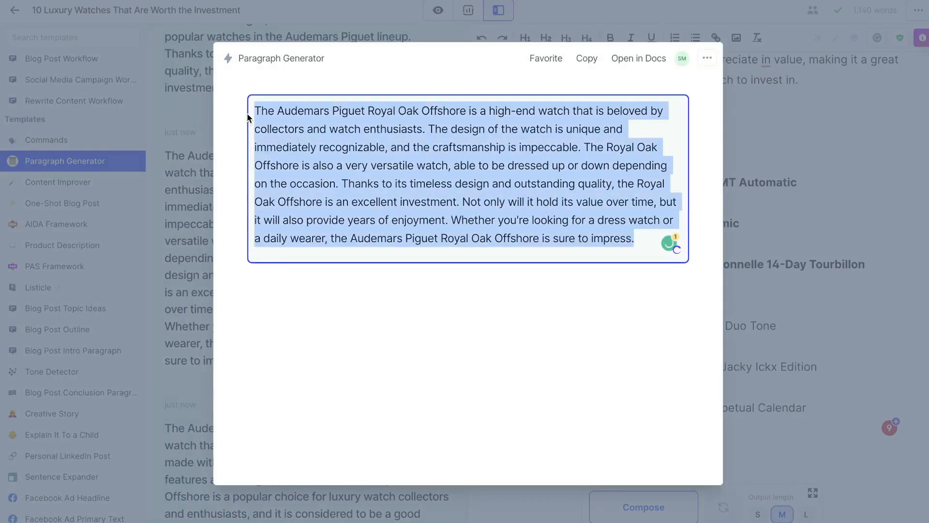
left_click(780, 253)
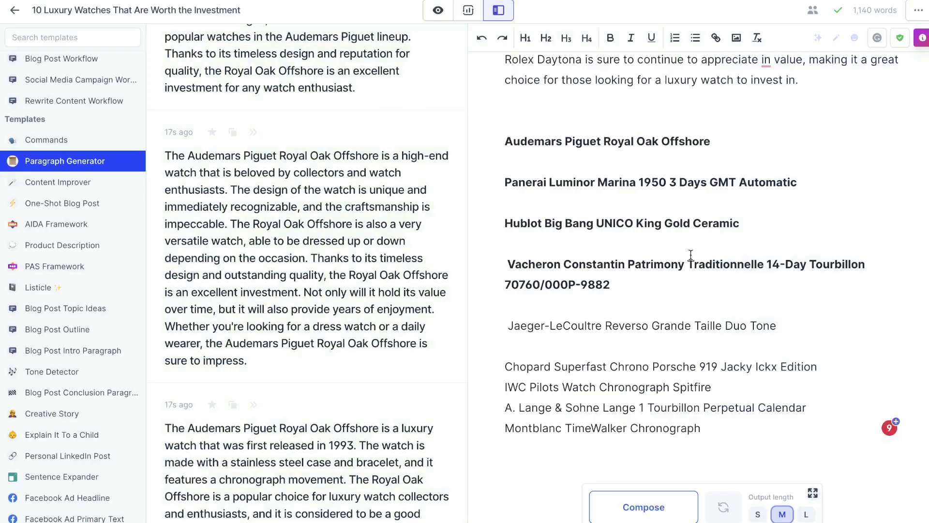
key("ctrl+v")
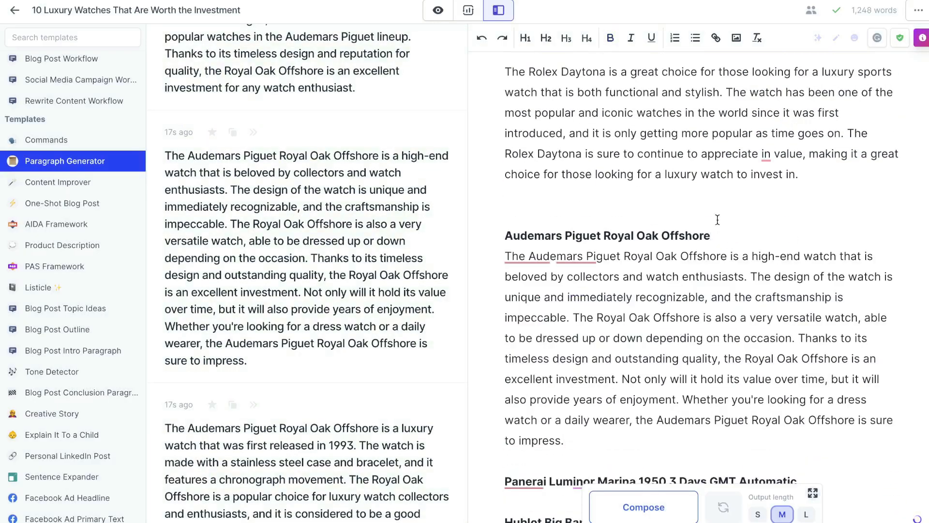
Generate three paragraphs on why the Audemars Piguet Royal Oak Offshore is a good investment and add the "widely considered" one to its section
scroll(240, 144, "up", 10)
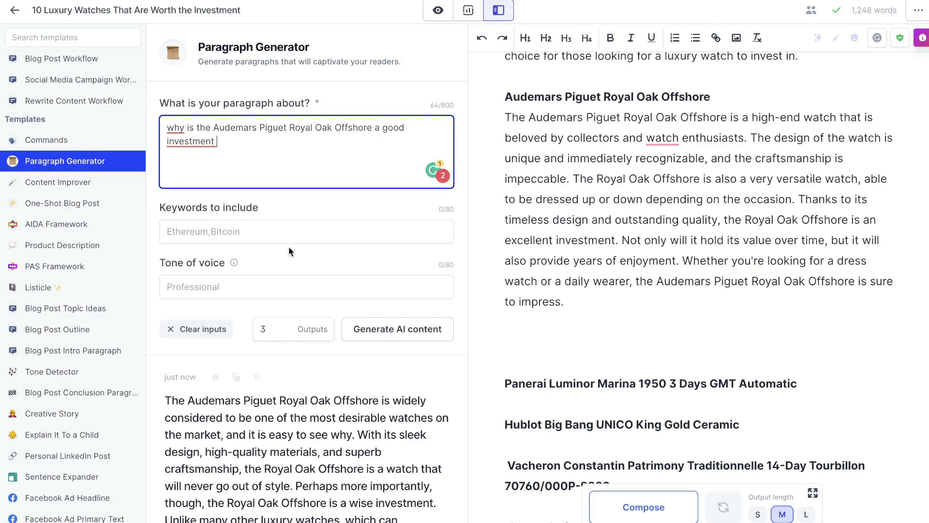
scroll(288, 246, "down", 5)
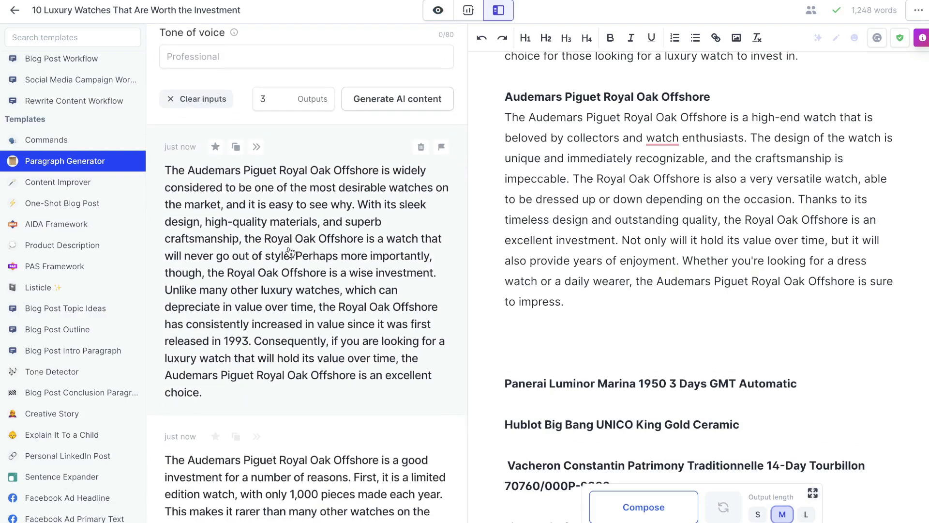
scroll(285, 251, "up", 5)
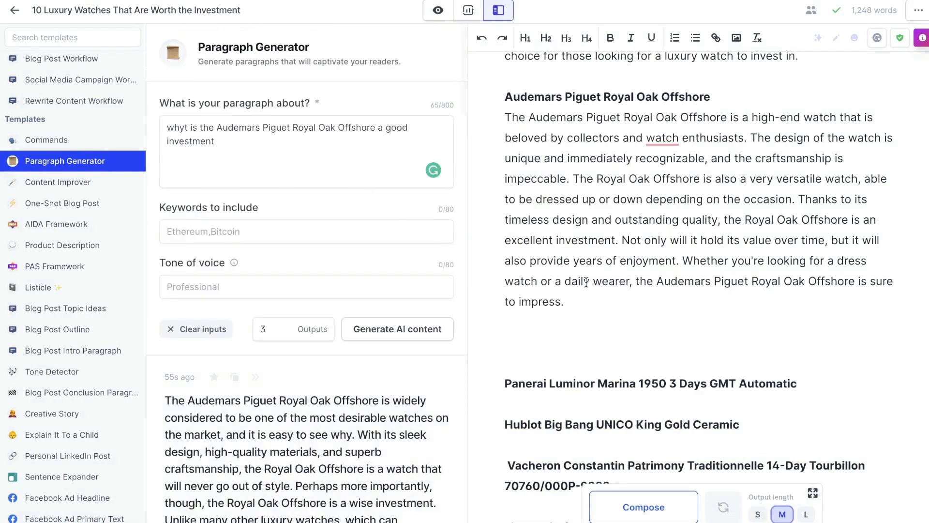
left_click(628, 319)
key("Return")
type("The Audemars Piguet Royal Oak Offshore is widely considered to be one of the most desirable watches on the market, and it is easy to see why. With its sleek design, high-quality materials, and superb craftsmanship, the Royal Oak Offshore is a watch that will never go out of style. Perhaps more importantly, though, the Royal Oak Offshore is a wise investment. Unlike many other luxury watches, which can depreciate in value over time, the Royal Oak Offshore has consistently increased in value since it was first released in 1993. Consequently, if you are looking for a luxury watch that will hold its value over time, the Audemars Piguet Royal Oak Offshore is an excellent choice.")
scroll(628, 318, "down", 4)
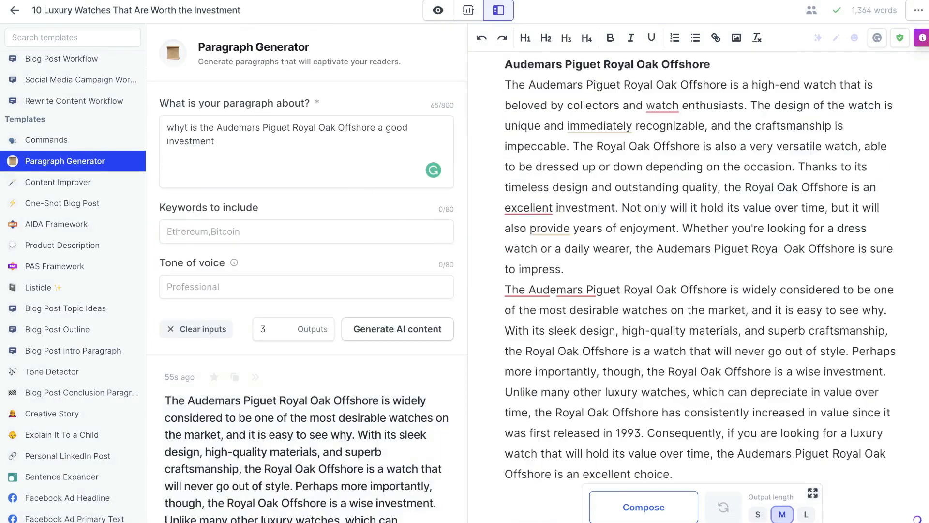
Open the Commands template and enter the heading "Panerai Luminor Marina 1950 3 Days GMT Automatic" as background information
left_click(78, 142)
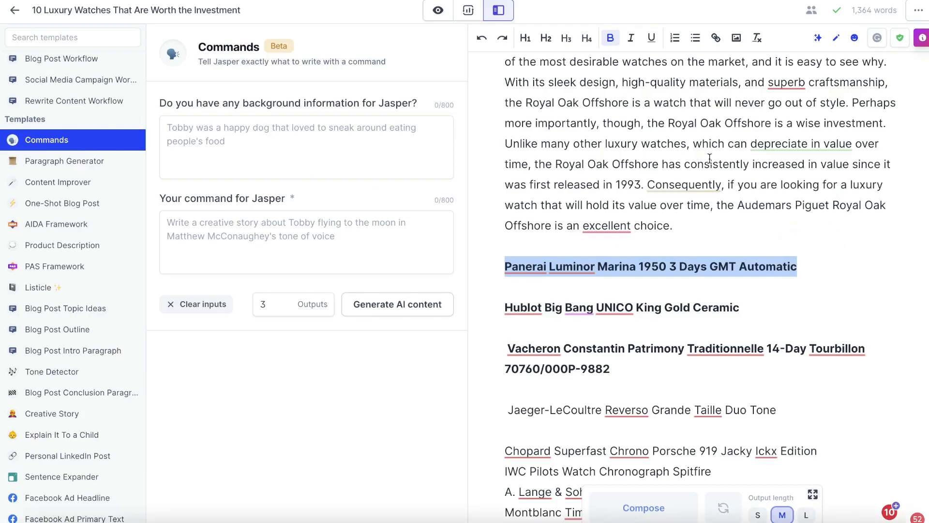
scroll(709, 160, "down", 15)
scroll(709, 159, "up", 5)
left_click(286, 145)
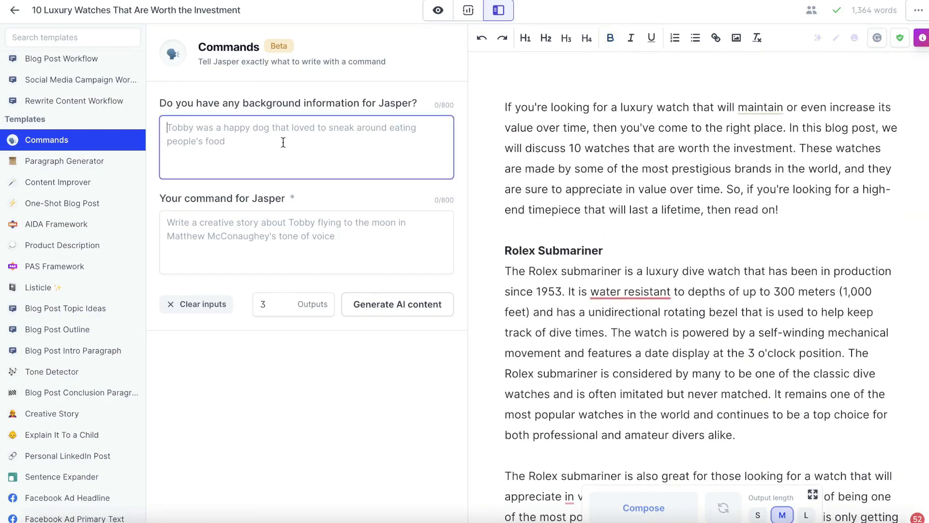
type("Panerai Luminor Marina 1950 3 Days GMT Automatic")
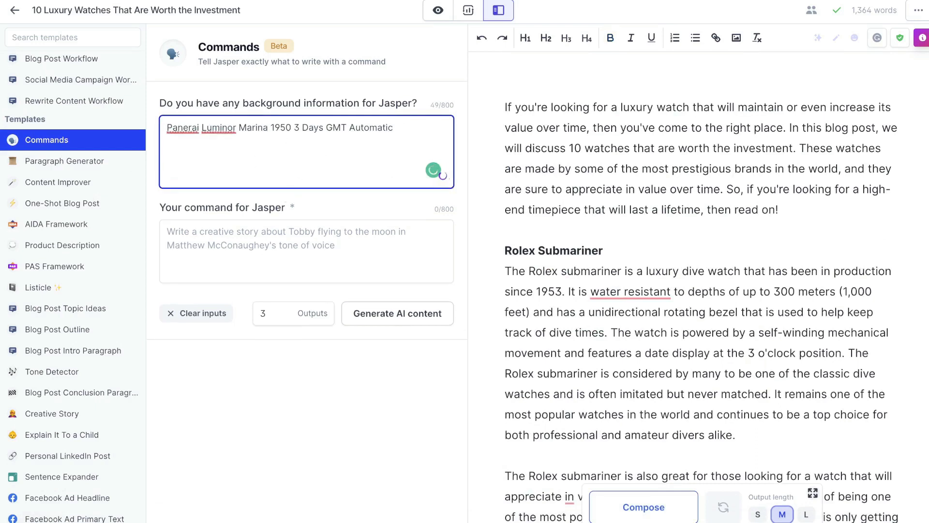
Expand the background to a great investment for beginners looking to start a watch collection, and generate three blog post paragraphs on why it's a good investment
left_click(237, 240)
type("wri")
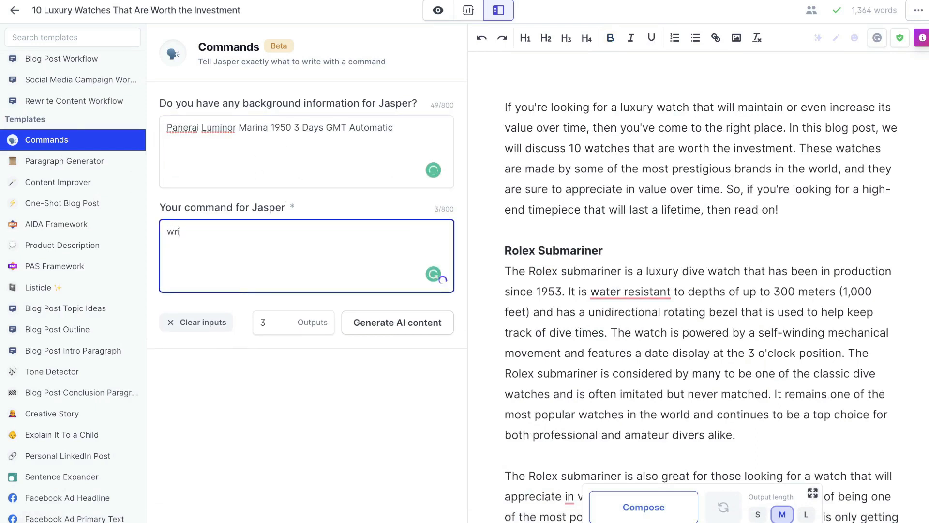
type("te a blog post ")
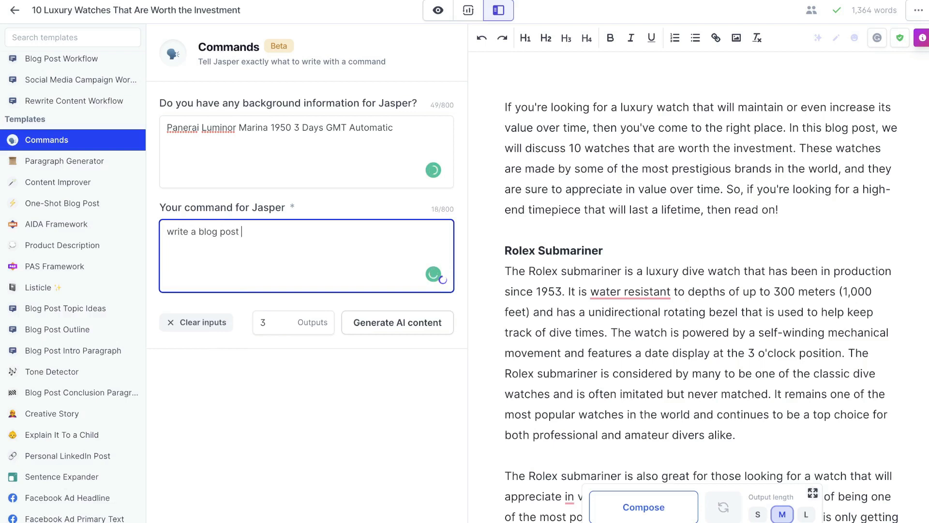
type("paragragh about wh")
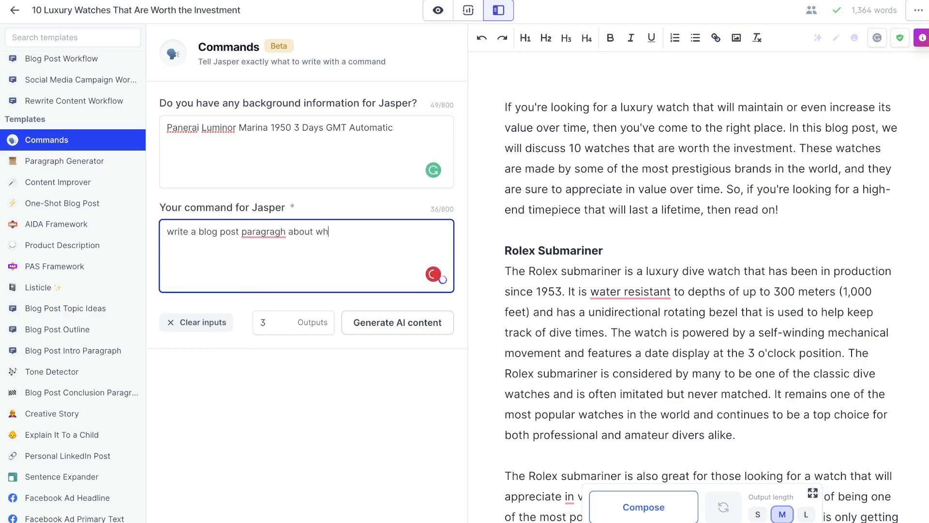
type("y this watch is a good investm")
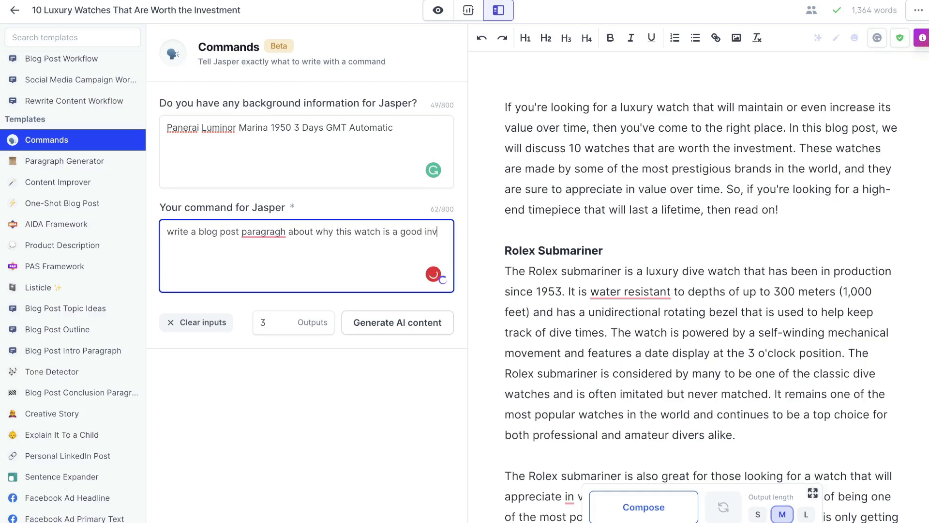
type("ent")
left_click(411, 327)
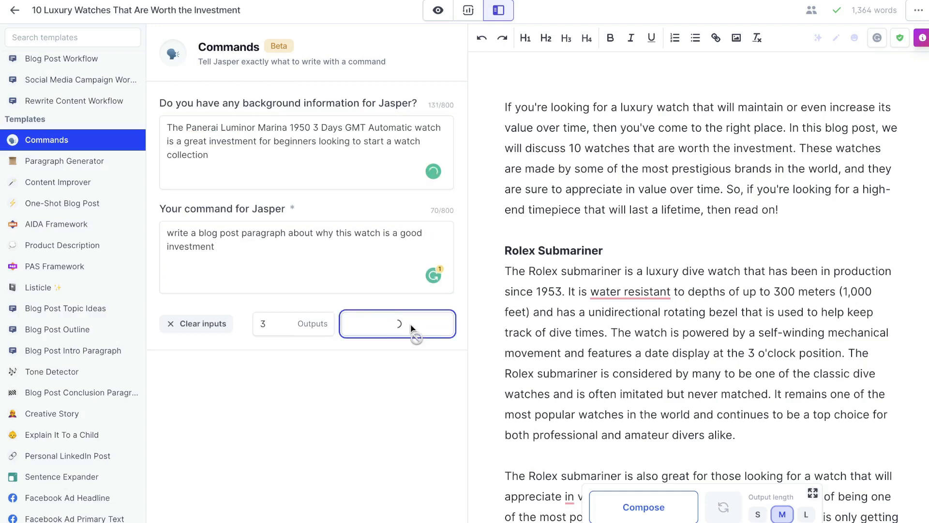
Copy the second generated Panerai paragraph, the one describing the GMT movement, and insert it into the Panerai Luminor Marina section
scroll(346, 213, "down", 5)
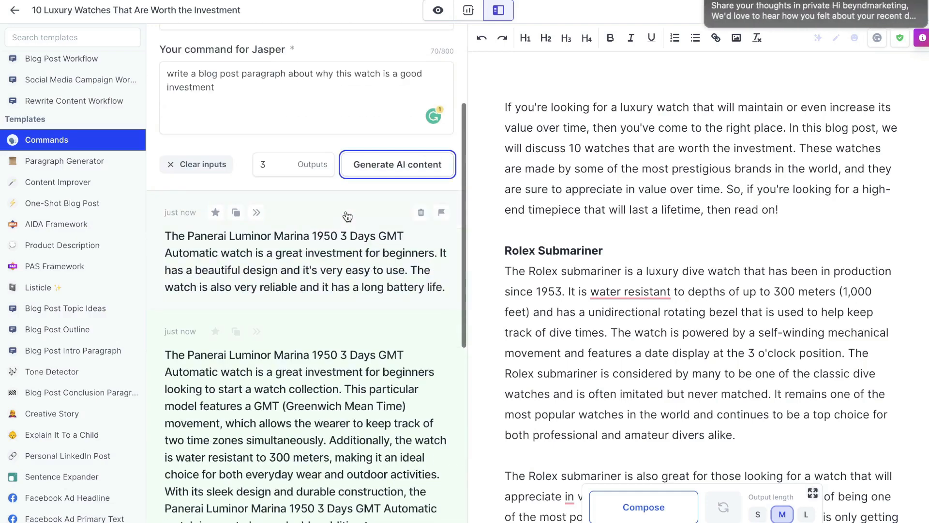
scroll(315, 266, "down", 1)
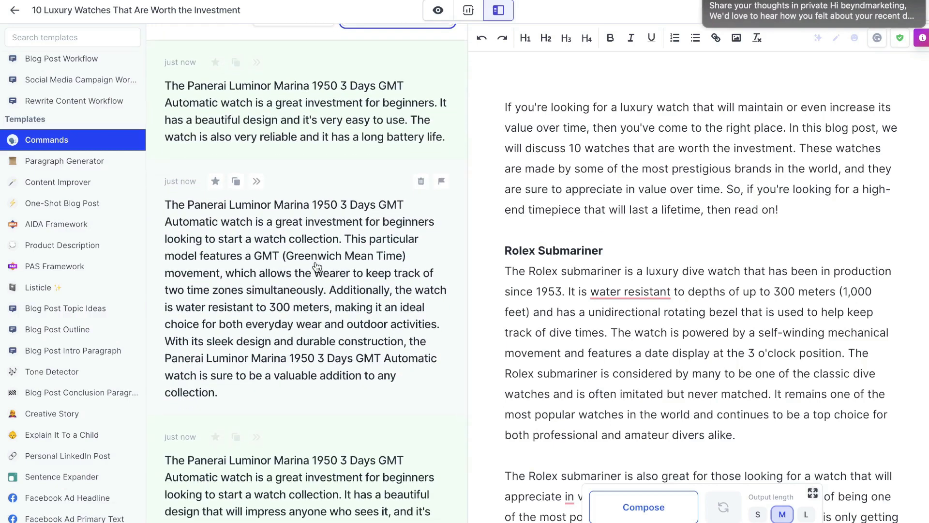
left_click(317, 266)
left_click_drag(559, 129, 415, 126)
left_click_drag(390, 133, 315, 106)
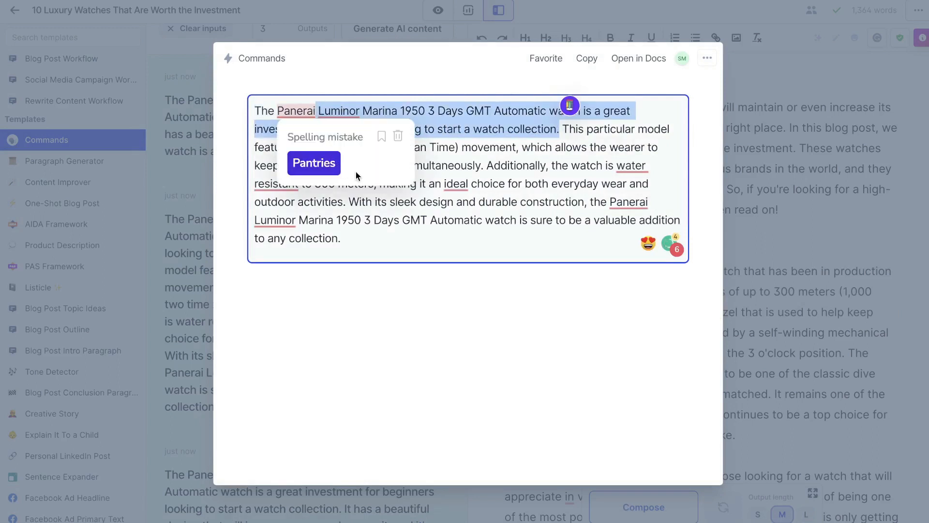
triple_click(446, 210)
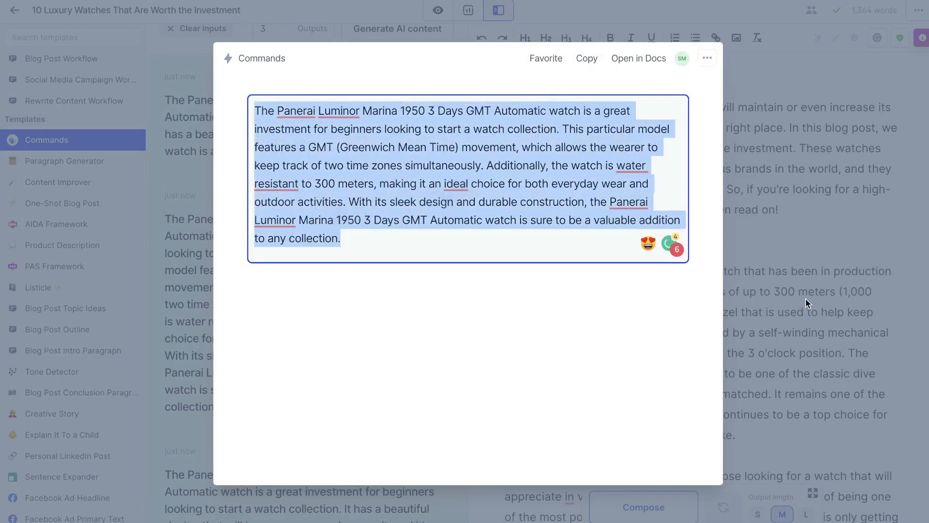
left_click(805, 298)
scroll(806, 300, "down", 15)
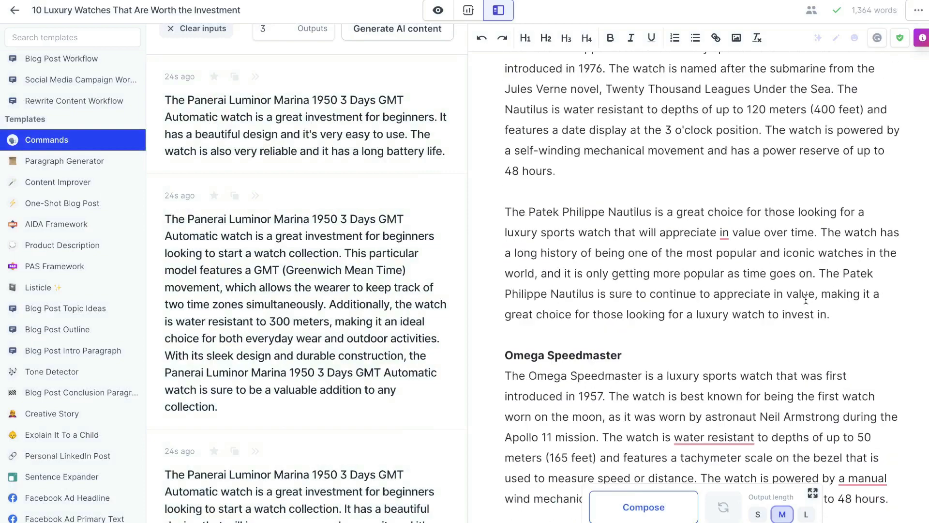
scroll(805, 300, "down", 10)
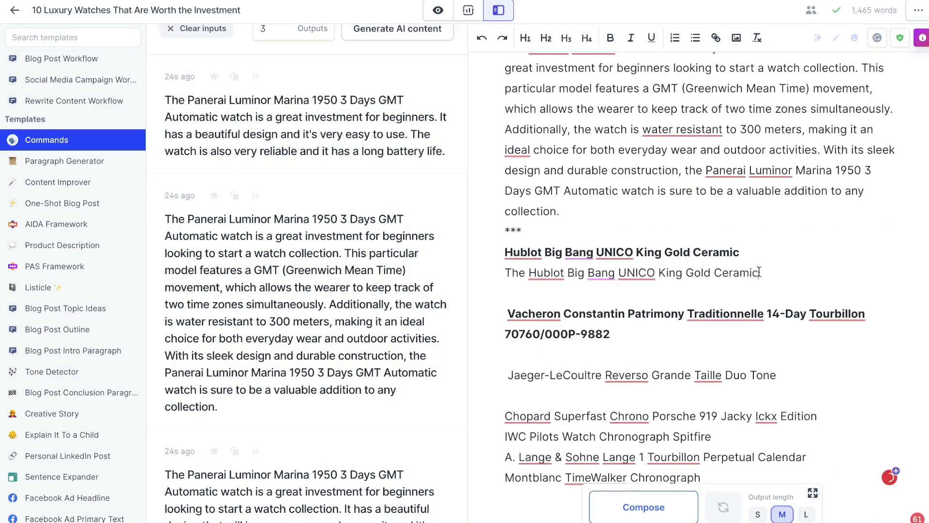
Compose AI text continuing from "The Hublot Big Bang UNICO King Gold Ceramic", switching the output length to L for further passes
left_click_drag(761, 273, 512, 272)
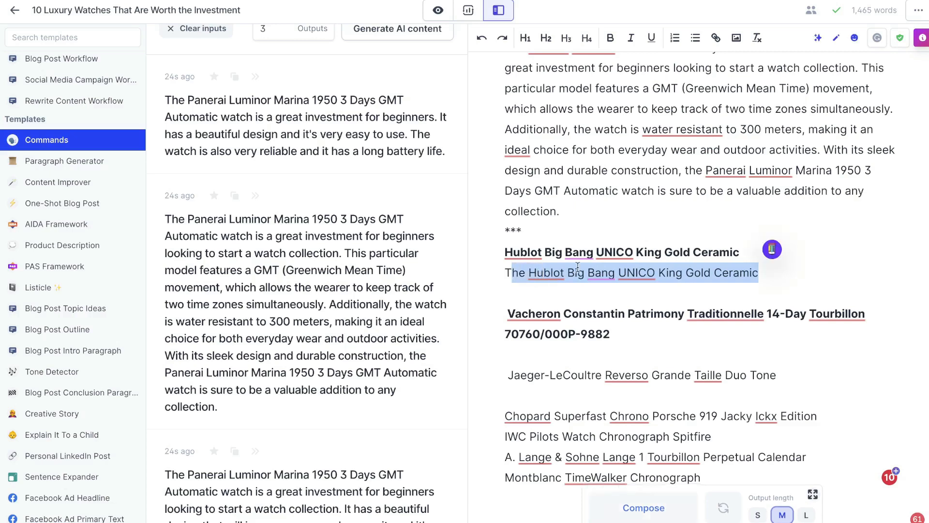
left_click(766, 291)
key("super+j")
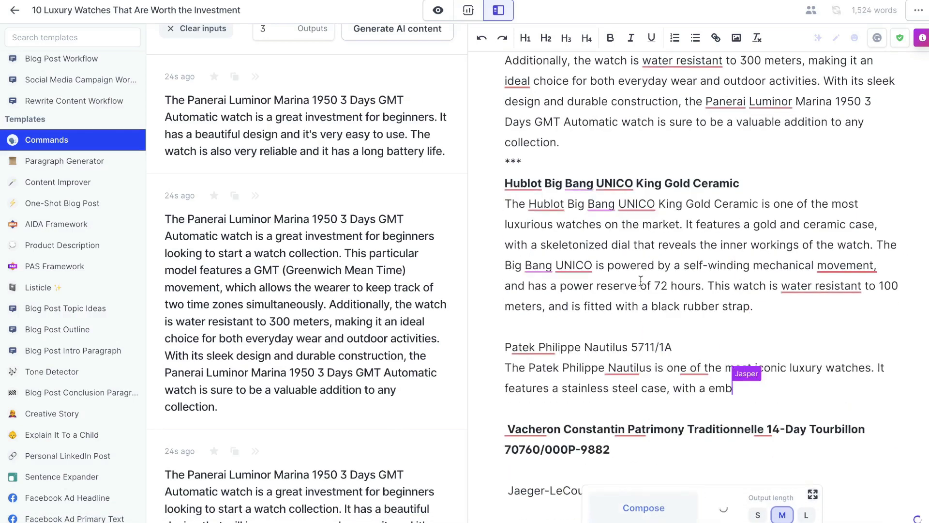
left_click(806, 515)
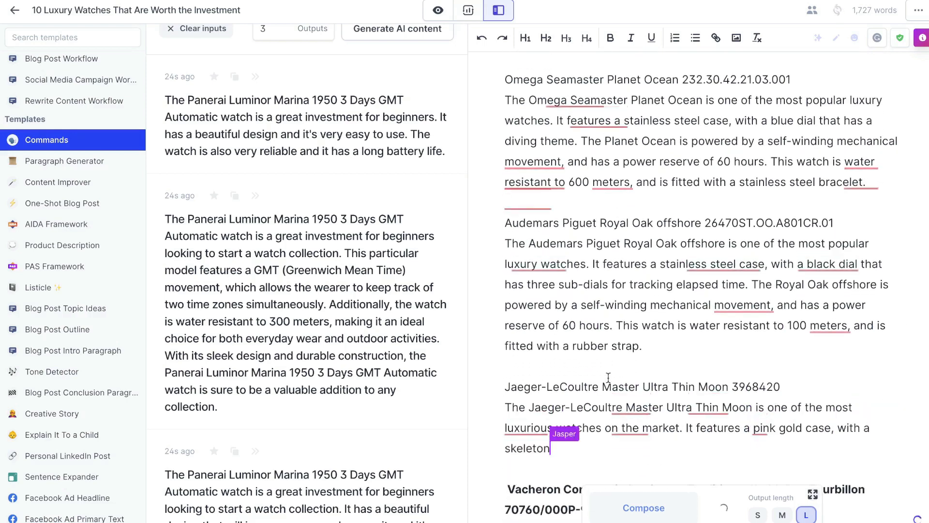
left_click(637, 511)
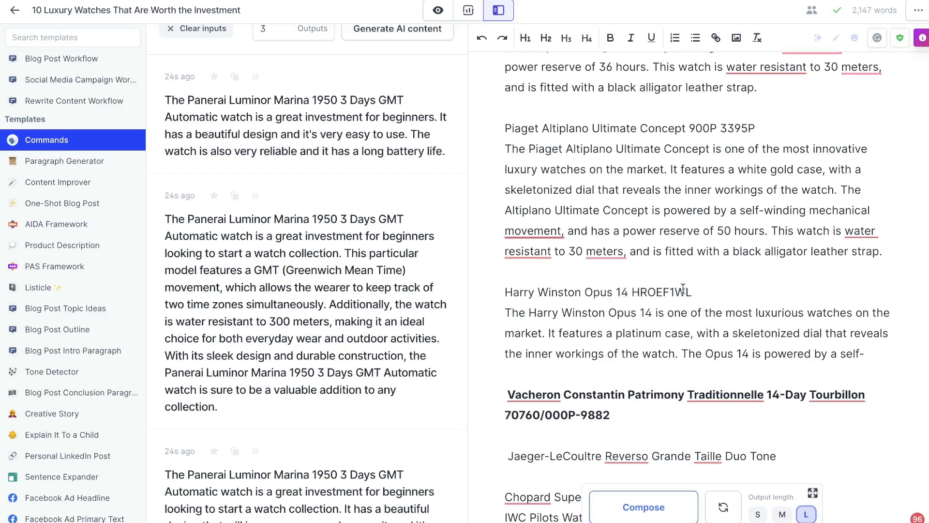
left_click(657, 504)
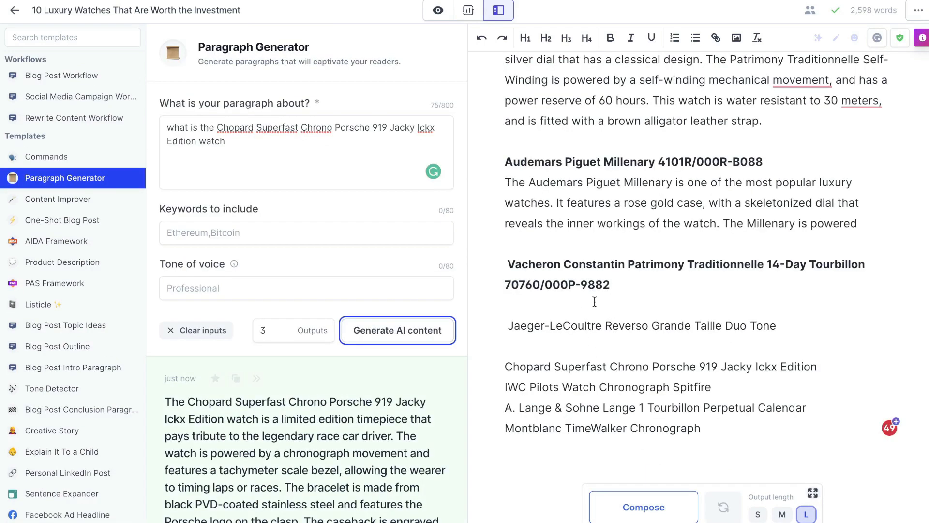
Review the generated Chopard Superfast Chrono Porsche 919 Jacky Ickx Edition paragraphs and copy the second one, about the special edition watch
scroll(356, 289, "down", 4)
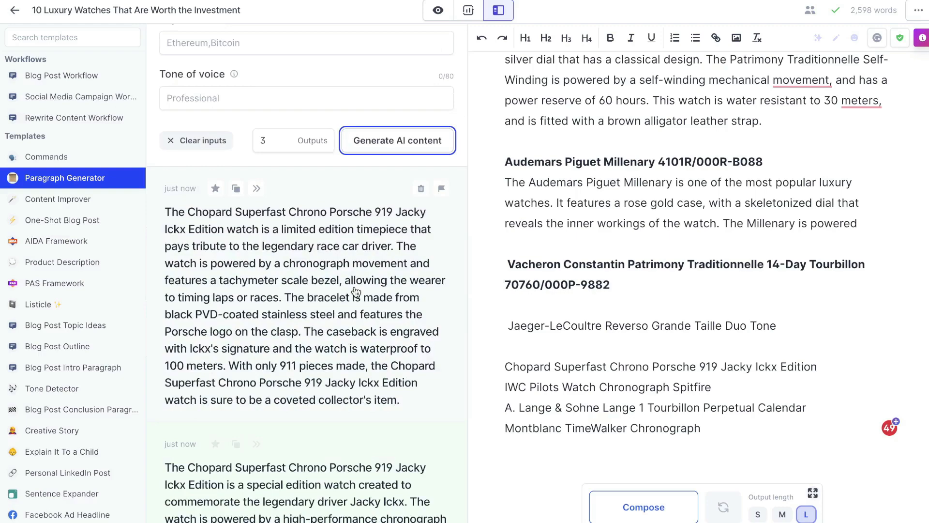
scroll(295, 86, "up", 2)
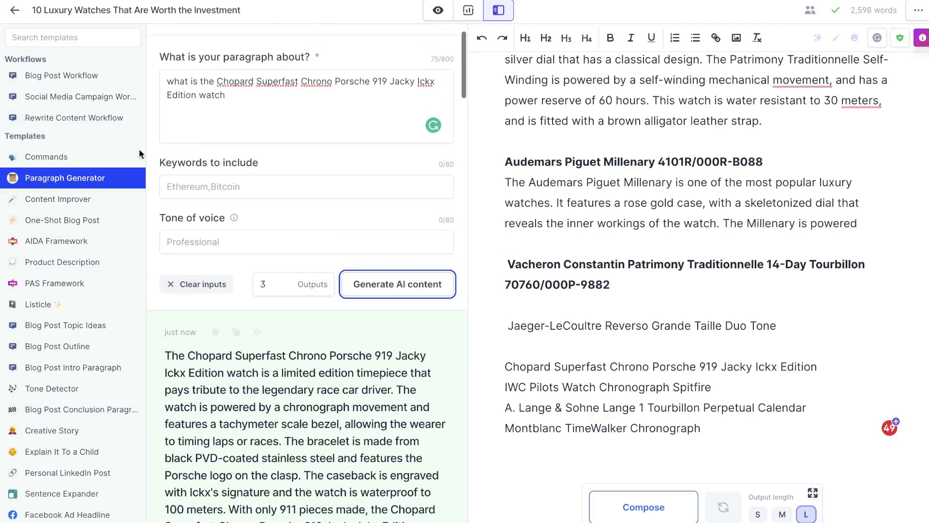
scroll(326, 261, "down", 6)
scroll(376, 298, "down", 2)
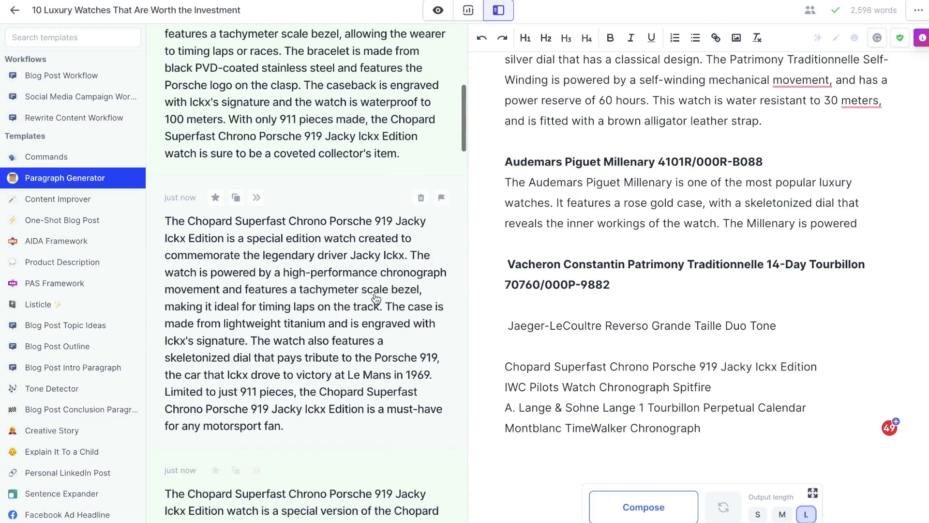
left_click(376, 301)
triple_click(325, 261)
key("ctrl+c")
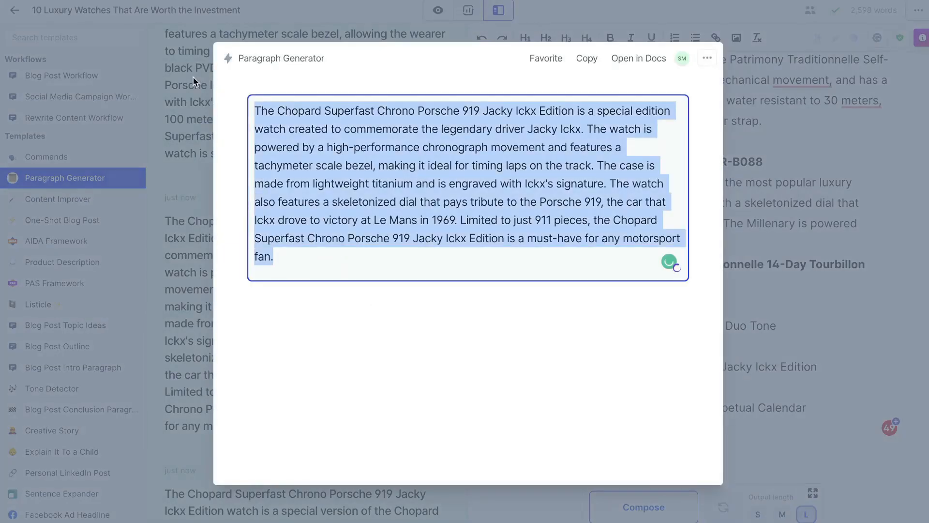
Paste the copied paragraph on a new line below the Chopard Superfast Chrono Porsche 919 Jacky Ickx Edition heading and make the heading bold
left_click(770, 225)
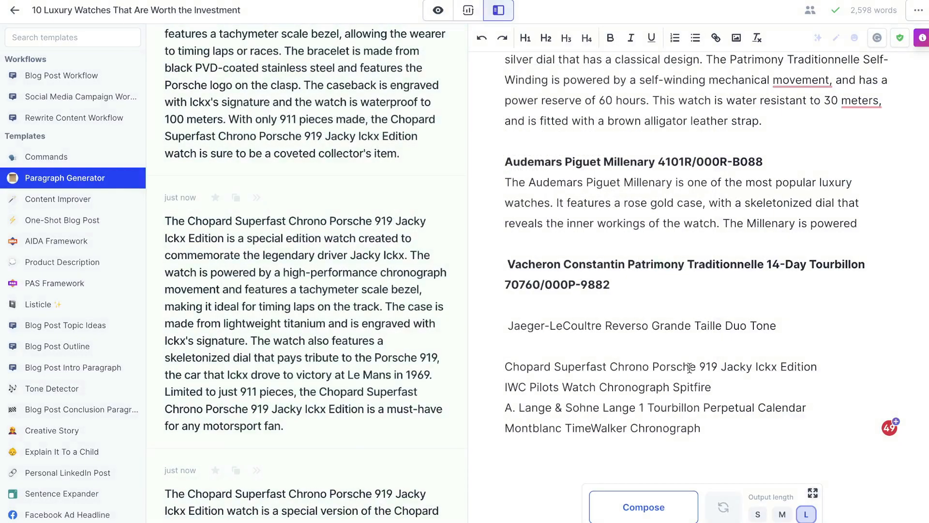
left_click(818, 362)
key("Return")
key("ctrl+v")
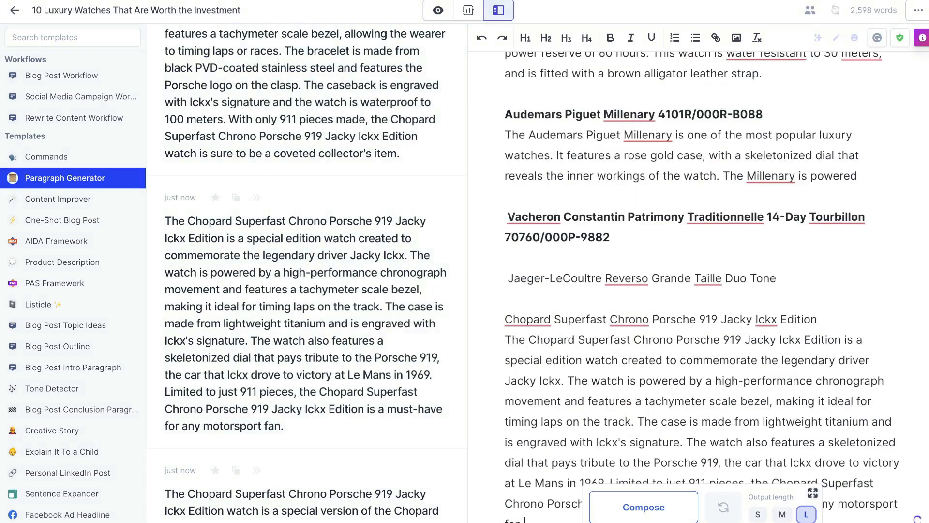
triple_click(767, 324)
left_click(610, 37)
Generate three paragraphs on what the Vacheron Constantin Patrimony Traditionnelle 14-Day Tourbillon 70760/000P-9882 is with the Paragraph Generator
triple_click(588, 237)
key("ctrl+c")
scroll(309, 232, "up", 9)
left_click_drag(218, 127, 271, 147)
key("ctrl+v")
left_click(397, 344)
scroll(599, 235, "up", 3)
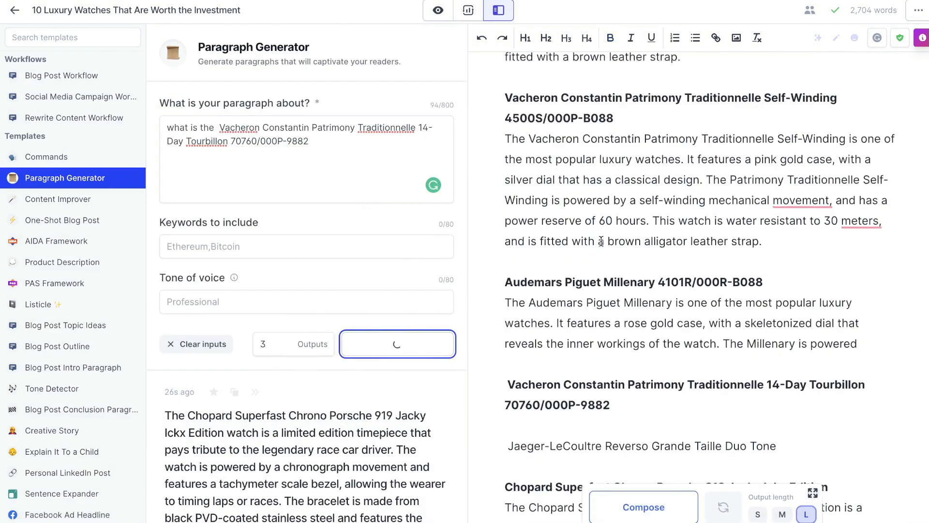
Copy the generated Vacheron Constantin paragraph about the watch first released in 2005 and paste it into its section above the Jaeger-LeCoultre heading
scroll(601, 241, "down", 4)
scroll(363, 342, "down", 15)
left_click(342, 194)
key("ctrl+a")
left_click(745, 222)
key("ctrl+v")
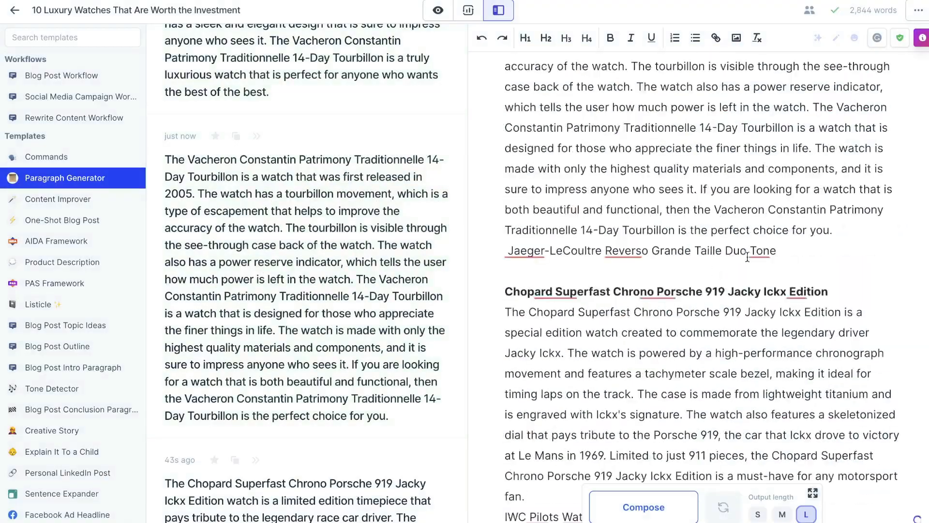
Add a blank line above the Jaeger-LeCoultre Reverso Grande Taille Duo Tone heading and make the heading bold
key("Return")
triple_click(575, 273)
left_click(610, 38)
scroll(615, 201, "up", 20)
scroll(533, 327, "down", 20)
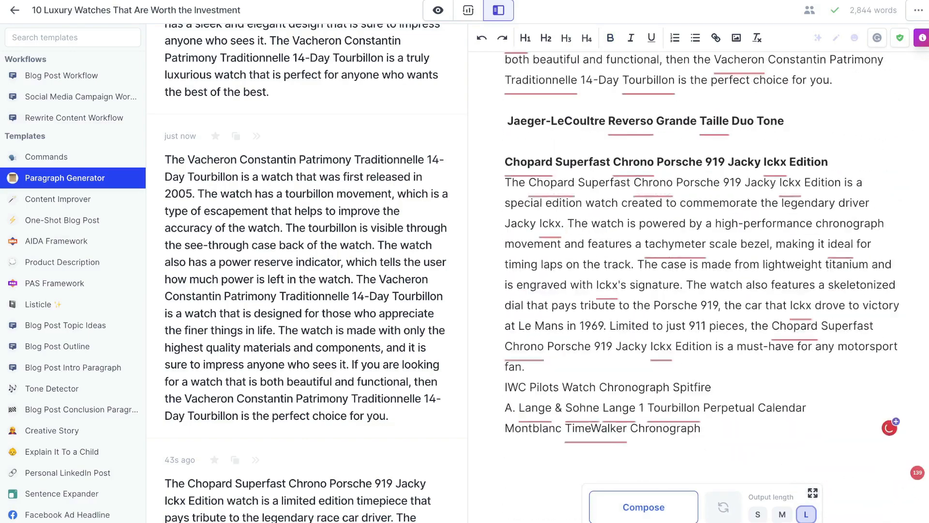
Separate the IWC heading with a blank line and generate three paragraphs on what the IWC Pilots Watch Chronograph Spitfire is with the Paragraph Generator
left_click(537, 366)
key("Return")
triple_click(677, 408)
key("ctrl+c")
scroll(365, 78, "up", 15)
left_click_drag(218, 128, 271, 148)
key("ctrl+v")
key("BackSpace")
left_click(397, 344)
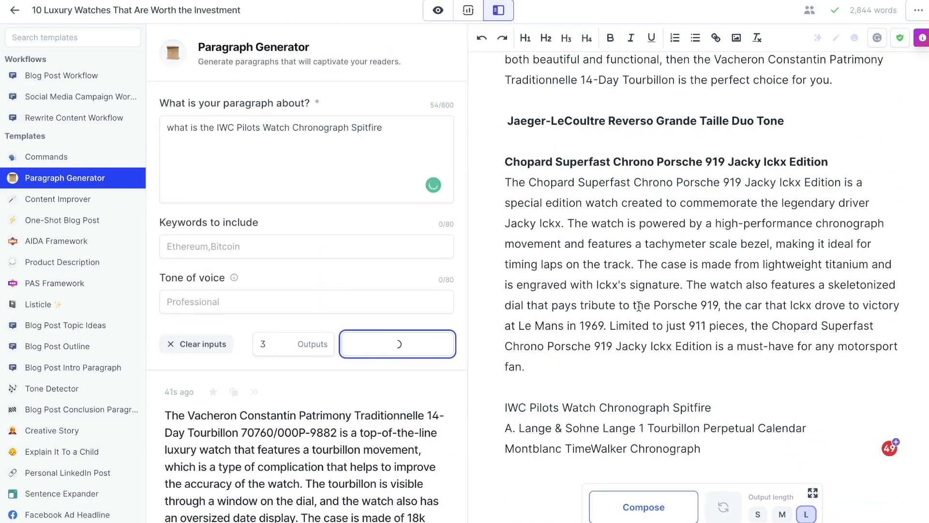
Copy the generated paragraph on the watch's Second World War history, paste it below the IWC Pilots Watch Chronograph Spitfire heading and bold the heading
scroll(637, 306, "down", 1)
scroll(337, 189, "down", 5)
left_click(311, 147)
left_click(311, 147)
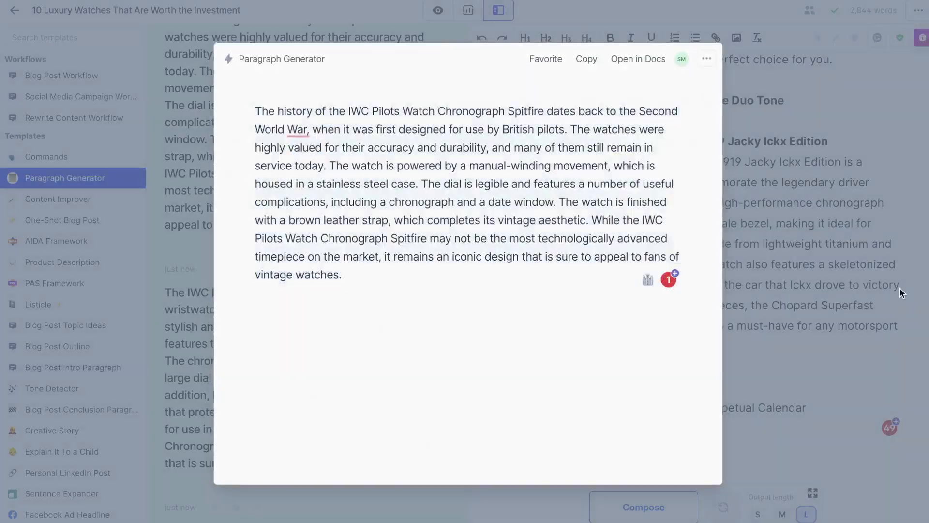
left_click(900, 293)
left_click(726, 387)
key("Return")
key("ctrl+v")
triple_click(605, 242)
left_click(610, 38)
Add a blank line after the IWC section and generate three paragraphs about the A. Lange & Sohne Lange 1 Tourbillon Perpetual Calendar
left_click(818, 388)
key("Return")
triple_click(760, 431)
scroll(310, 233, "up", 9)
triple_click(268, 130)
key("ctrl+v")
left_click(375, 359)
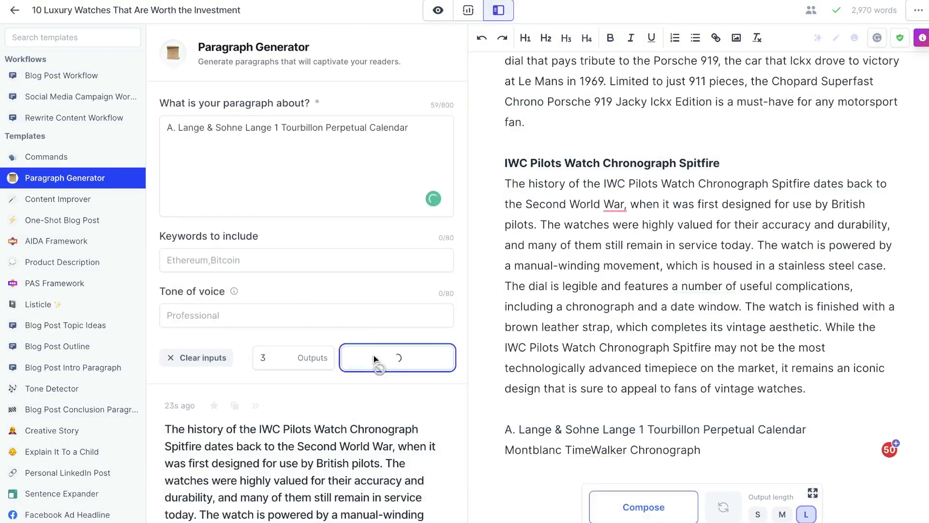
Copy the generated "For watch aficionados" paragraph, paste it below the A. Lange & Sohne Lange 1 Tourbillon Perpetual Calendar heading and bold the heading
left_click(818, 430)
key("Return")
scroll(406, 327, "down", 10)
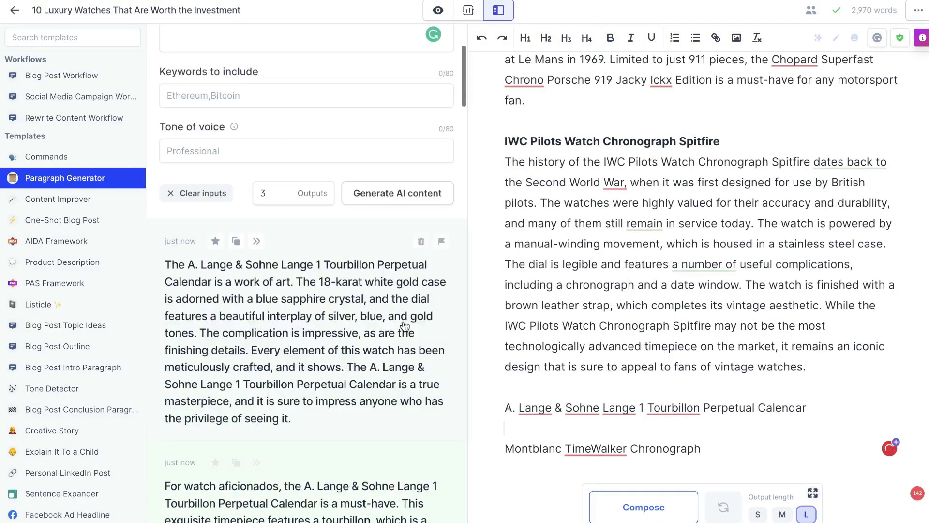
left_click(382, 280)
key("ctrl+a")
left_click(852, 275)
key("ctrl+v")
triple_click(746, 319)
left_click(610, 38)
Copy the Montblanc TimeWalker Chronograph heading into the Paragraph Generator and generate three paragraphs about it
scroll(687, 291, "down", 3)
triple_click(678, 429)
scroll(374, 249, "up", 10)
triple_click(309, 41)
key("ctrl+v")
left_click(368, 260)
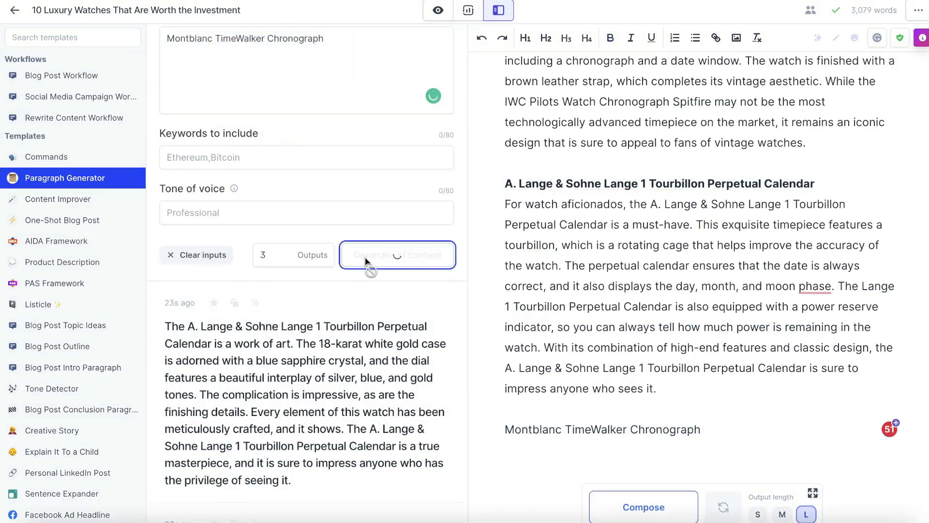
Copy the generated paragraph describing a high-precision watch, paste it below the Montblanc TimeWalker Chronograph heading and make the heading bold
scroll(373, 194, "up", 3)
scroll(366, 204, "down", 8)
left_click(363, 187)
left_click(722, 430)
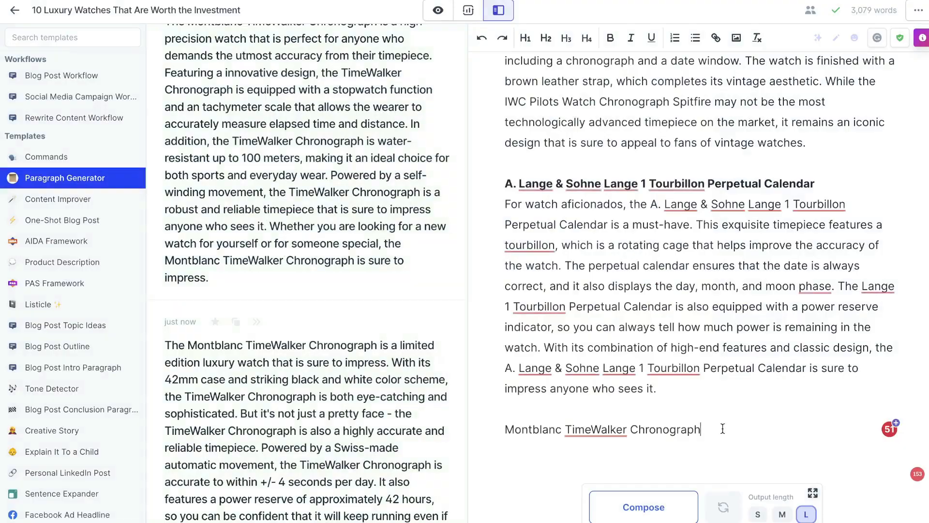
key("Return")
key("ctrl+v")
triple_click(624, 299)
left_click(611, 38)
Return to the document list and reopen the document 10 Luxury Watches That Are Worth the Investment
scroll(627, 218, "up", 20)
scroll(627, 218, "down", 20)
left_click(14, 10)
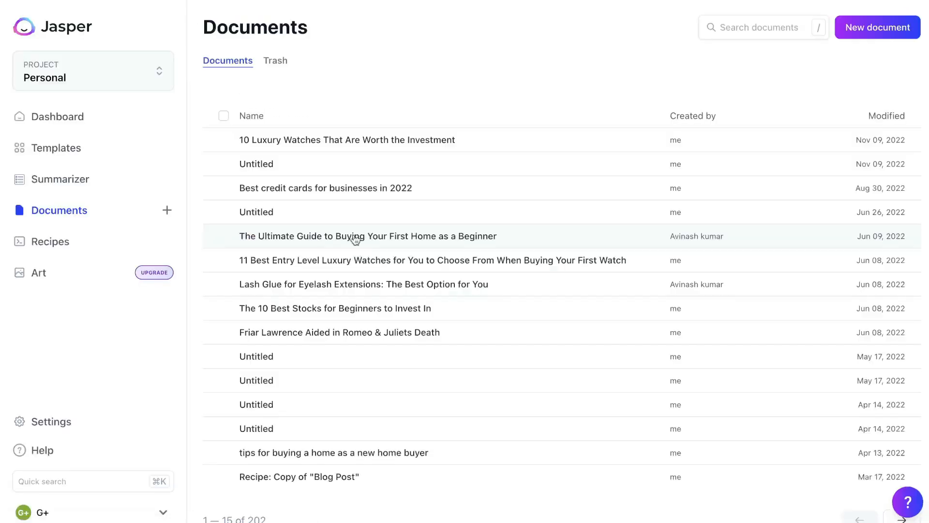
left_click(347, 139)
scroll(492, 263, "down", 12)
scroll(491, 263, "up", 7)
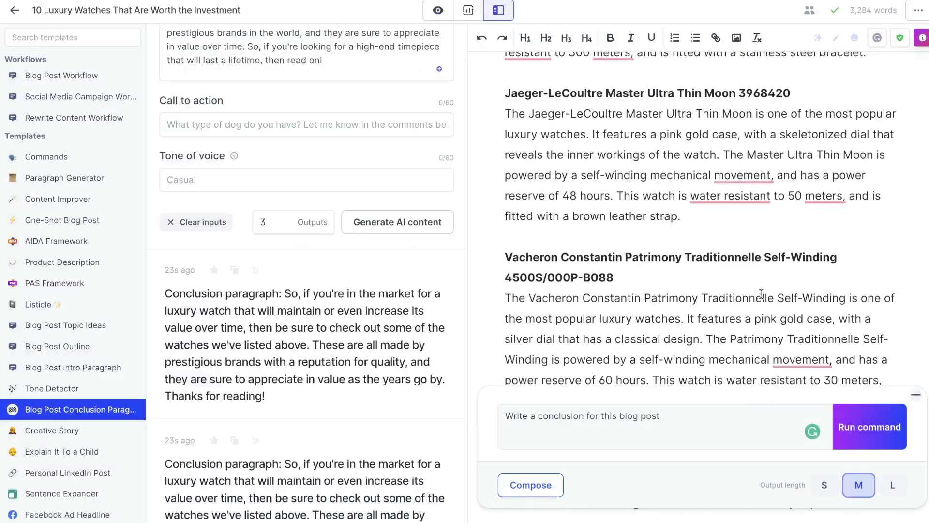
Paste the generated conclusion paragraph after the Montblanc TimeWalker Chronograph section and review the article back to its Rolex Submariner section
scroll(761, 293, "down", 10)
scroll(761, 294, "down", 20)
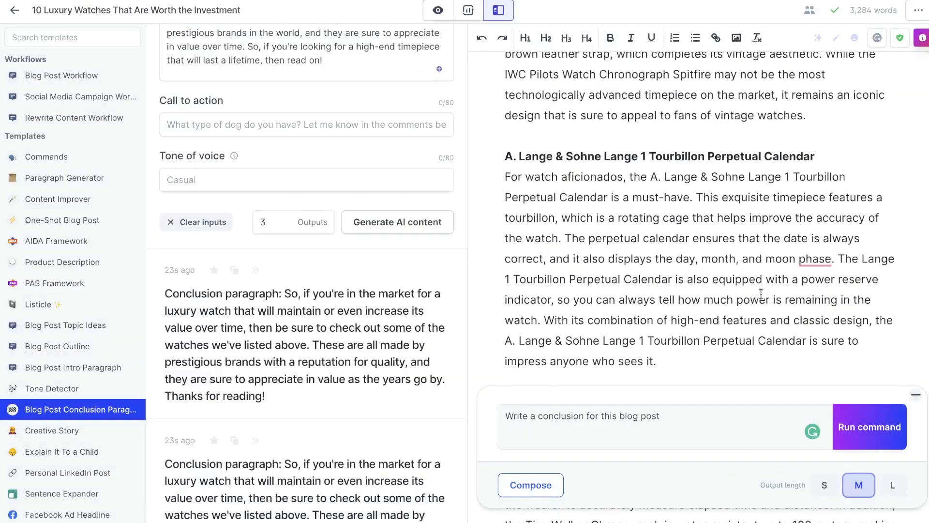
left_click(659, 319)
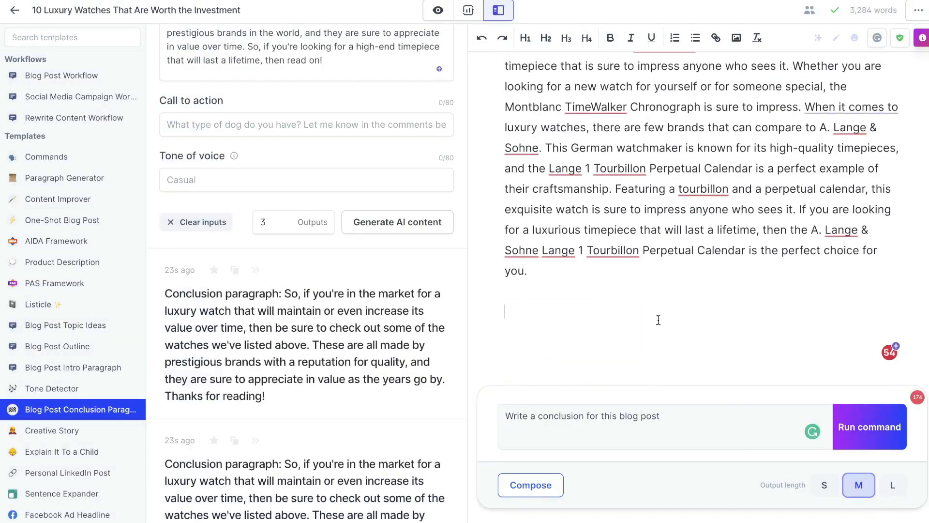
key("ctrl+v")
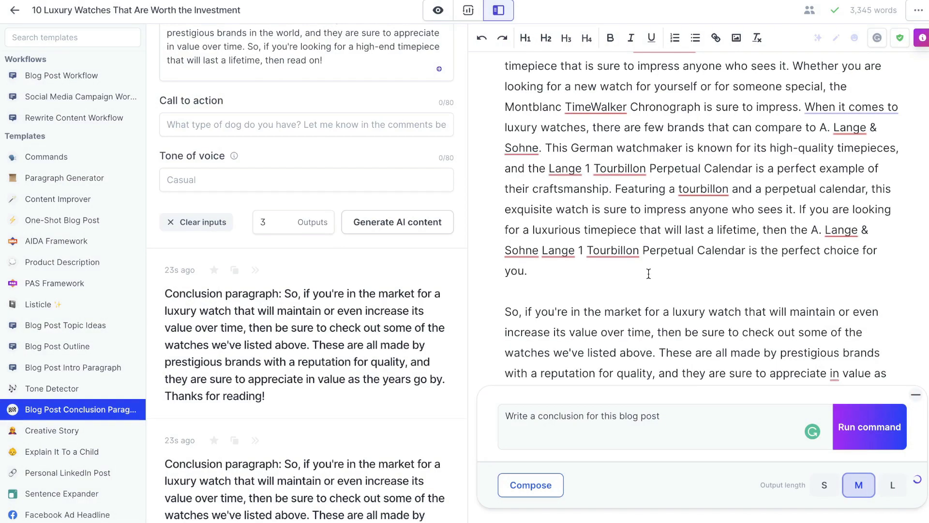
scroll(649, 273, "up", 12)
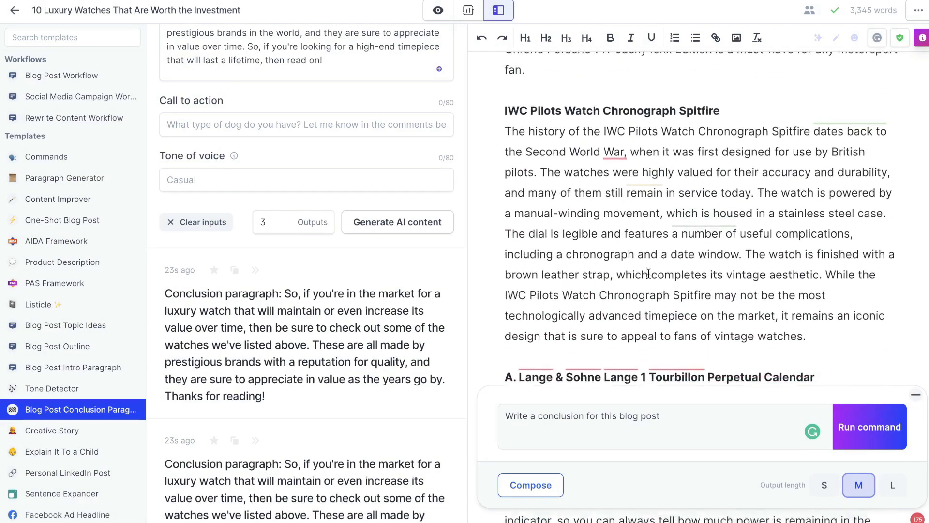
scroll(649, 274, "up", 15)
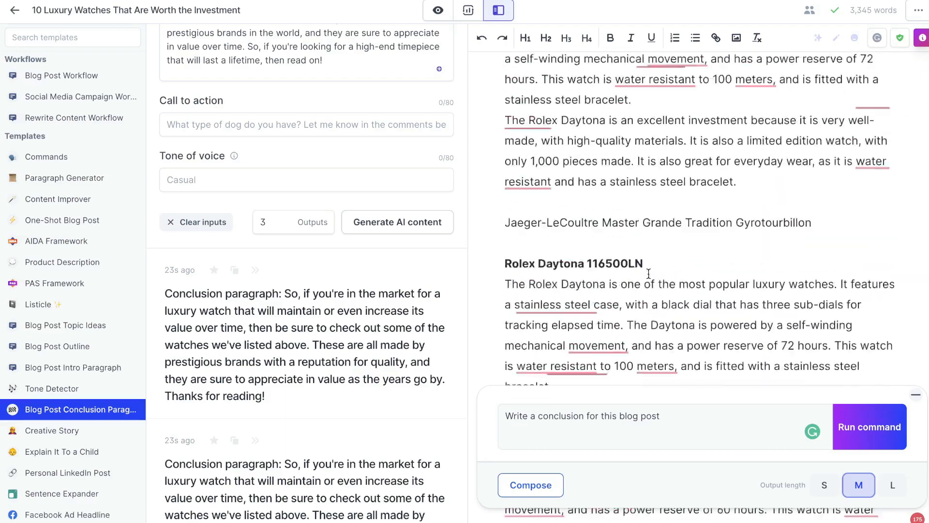
scroll(649, 274, "up", 3)
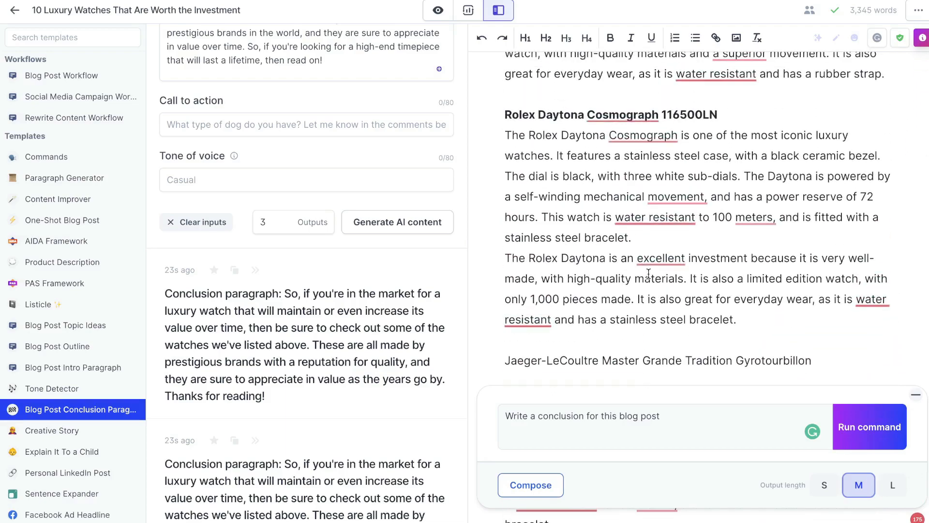
scroll(648, 273, "up", 20)
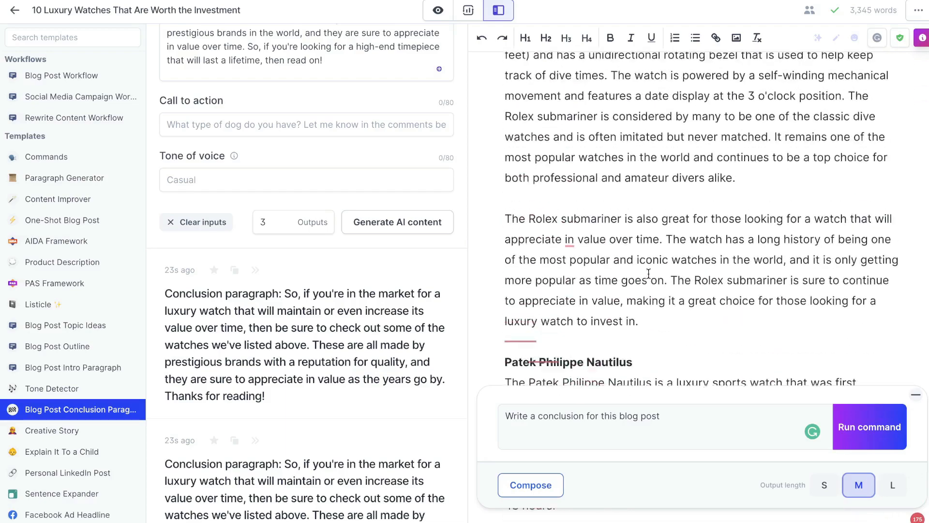
scroll(648, 274, "up", 3)
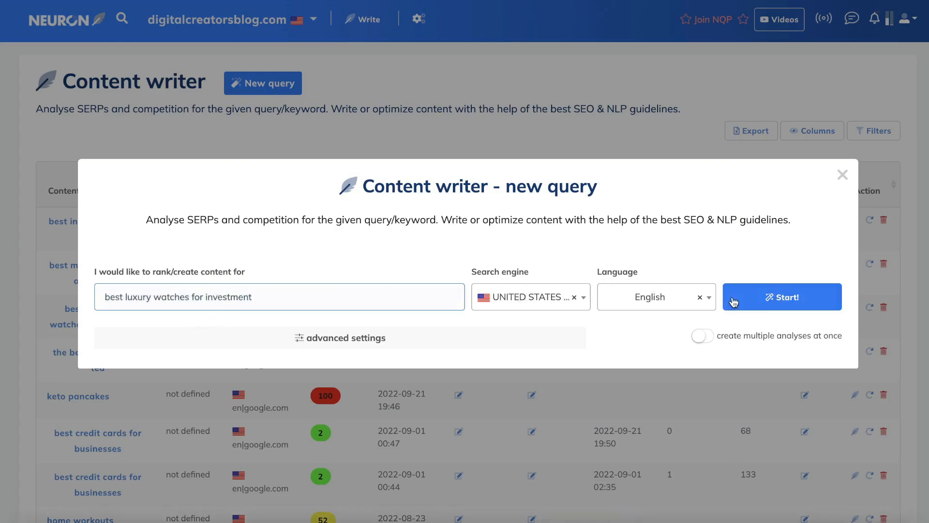
Start a NeuronWriter analysis in English for the query "best luxury watches for investment" on the United States search engine and open it
left_click(734, 302)
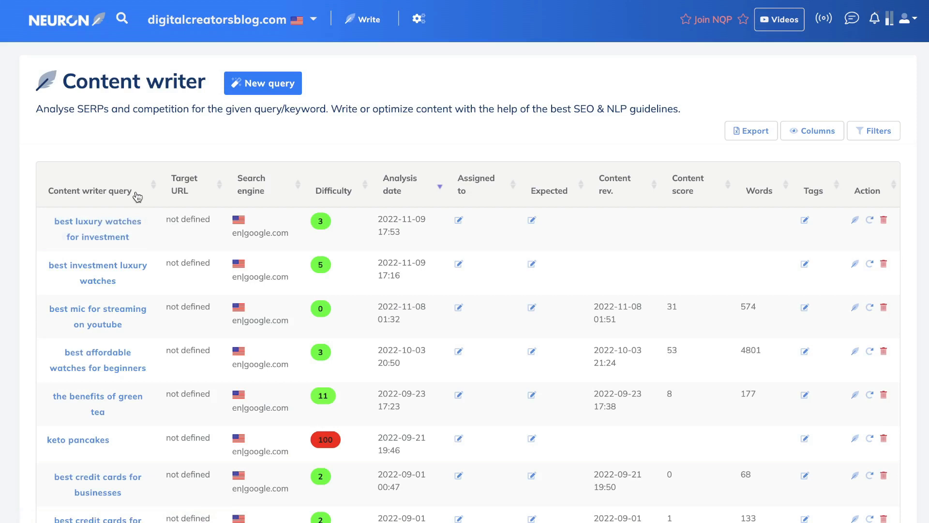
left_click(117, 236)
scroll(120, 232, "down", 1)
left_click_drag(109, 127, 231, 140)
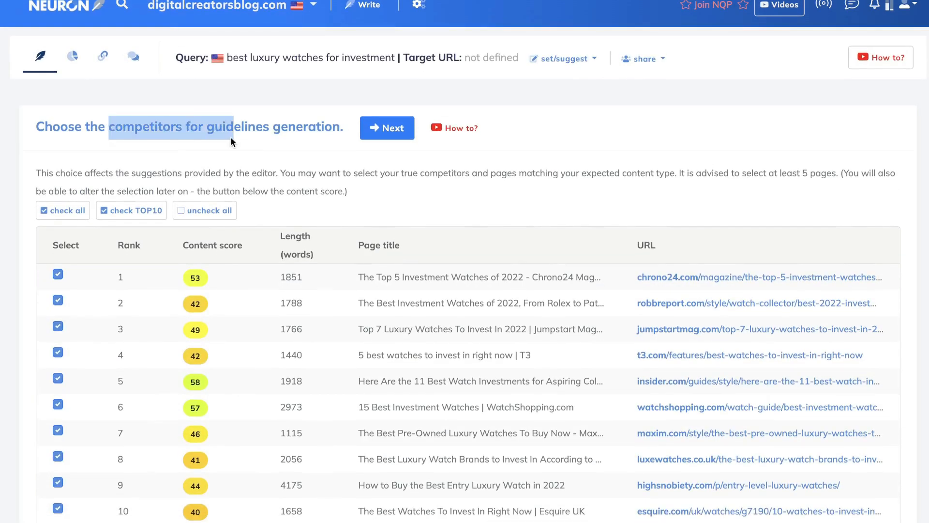
Review the ranked competitor pages and exclude the rank 1 and rank 2 pages from the guidelines selection
scroll(268, 187, "down", 3)
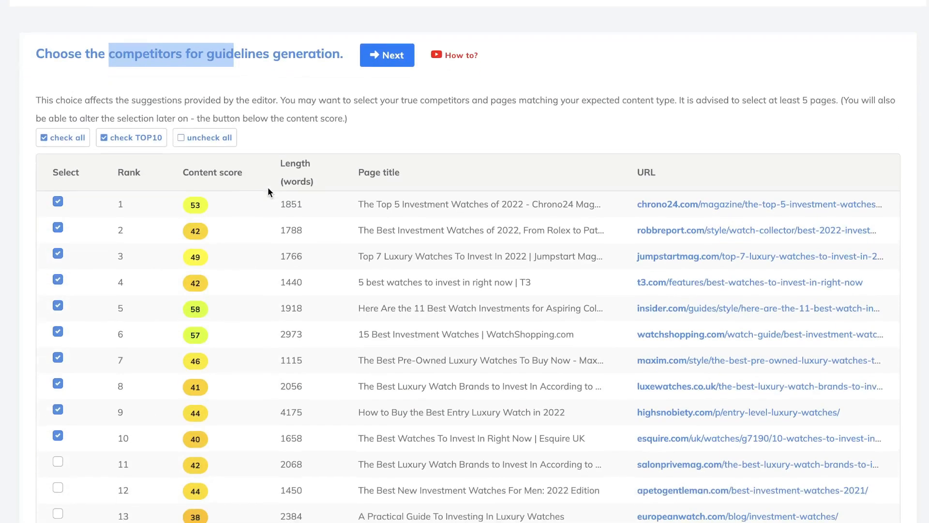
scroll(91, 413, "down", 1)
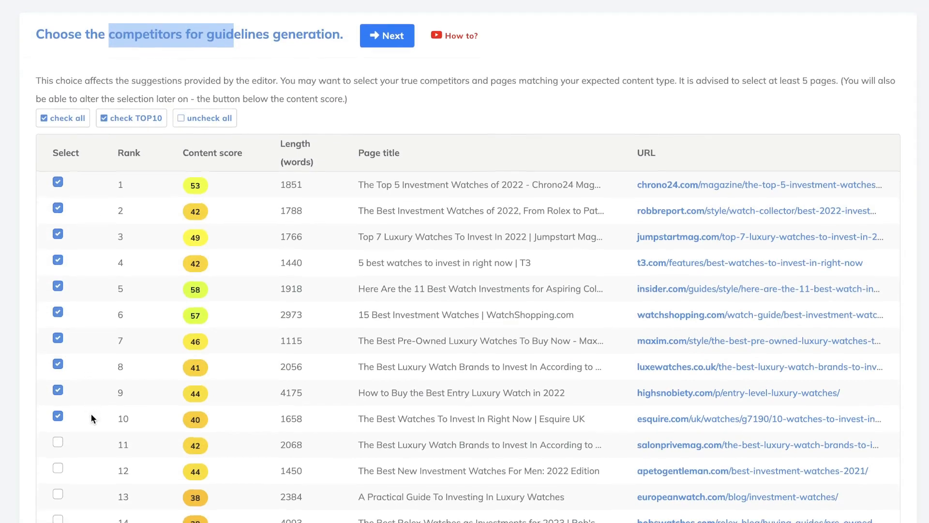
scroll(92, 343, "down", 1)
scroll(100, 308, "down", 6)
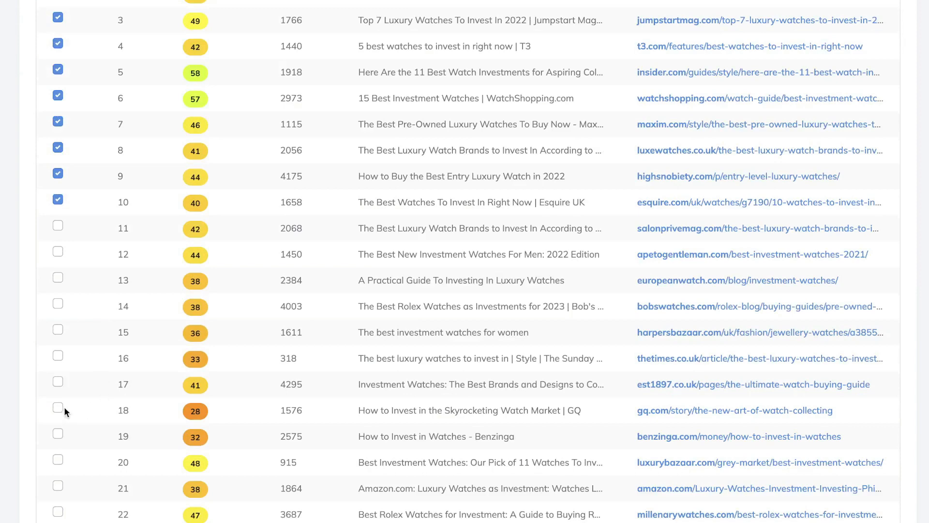
left_click(63, 405)
scroll(184, 321, "up", 5)
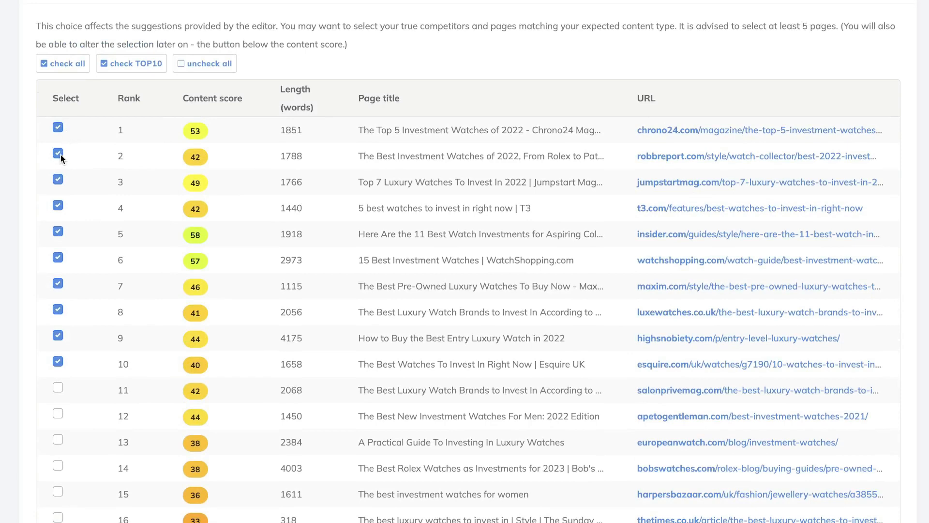
left_click(59, 154)
left_click(59, 127)
Add the rank 11 and rank 12 pages to the competitor selection and proceed to the content editor
scroll(88, 243, "down", 2)
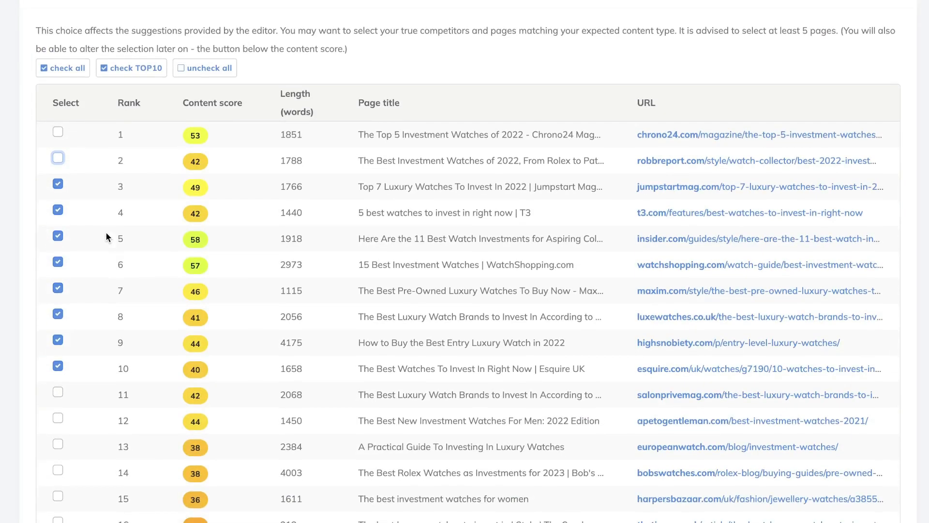
scroll(106, 233, "down", 1)
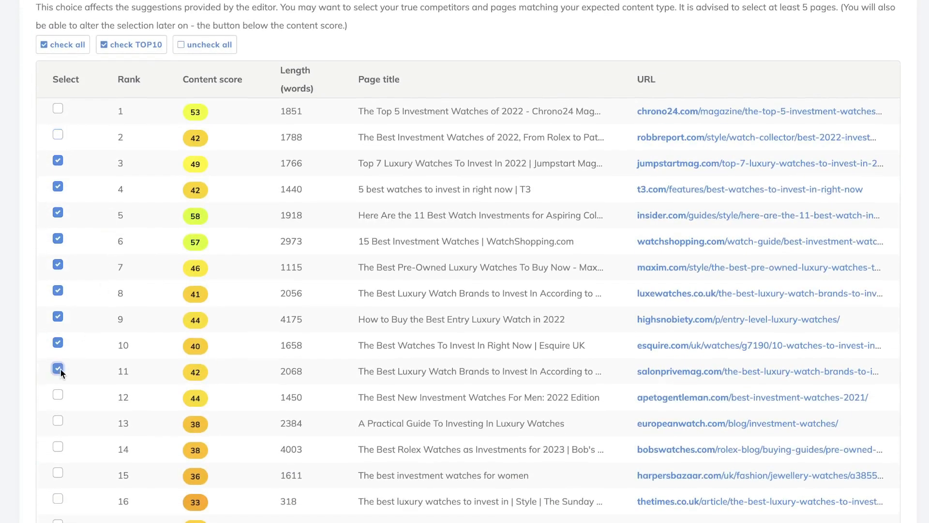
left_click(57, 395)
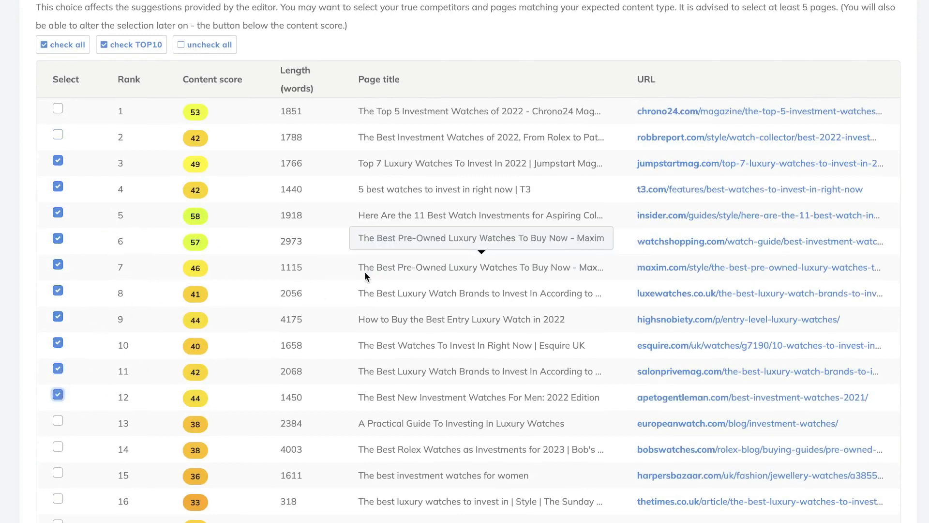
scroll(343, 239, "up", 1)
scroll(341, 234, "up", 1)
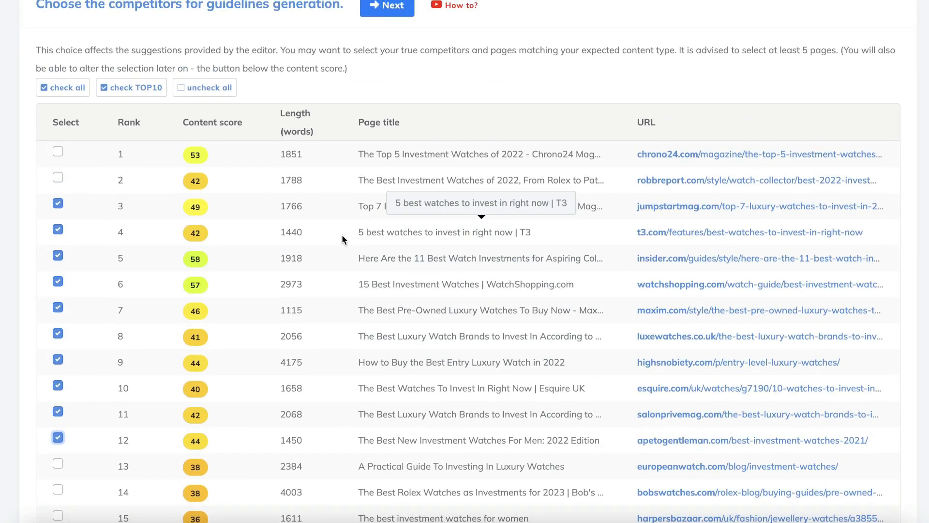
scroll(341, 234, "up", 1)
scroll(195, 225, "up", 2)
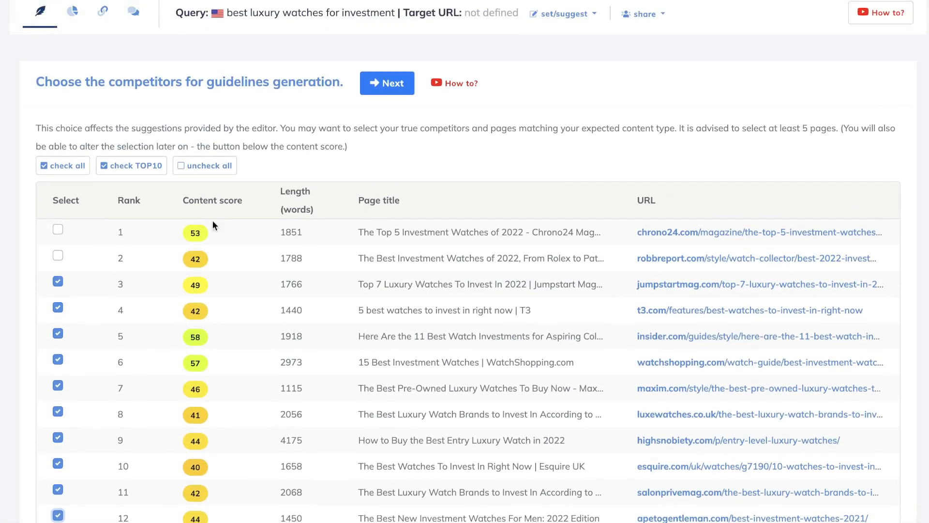
left_click(388, 83)
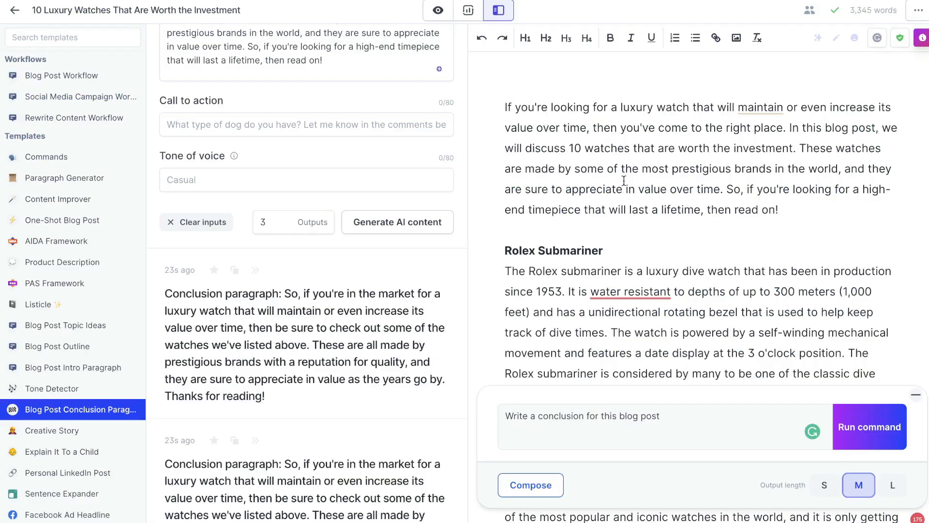
Switch to Jasper and copy the entire 10 Luxury Watches That Are Worth the Investment article
scroll(624, 180, "down", 3)
scroll(623, 180, "up", 3)
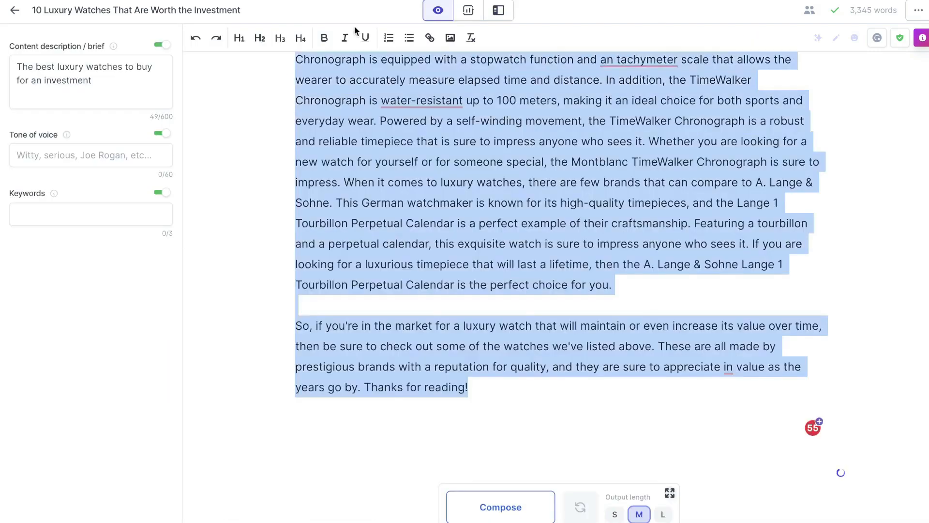
left_click_drag(355, 25, 352, 2)
Switch to NeuronWriter, look over the suggested content terms and paste the copied article into the empty content editor
left_click(334, 211)
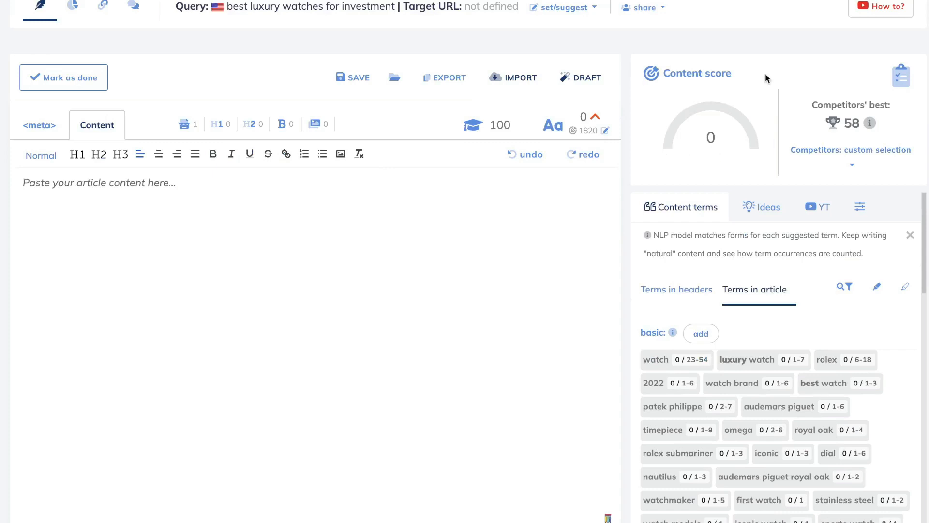
scroll(765, 78, "up", 1)
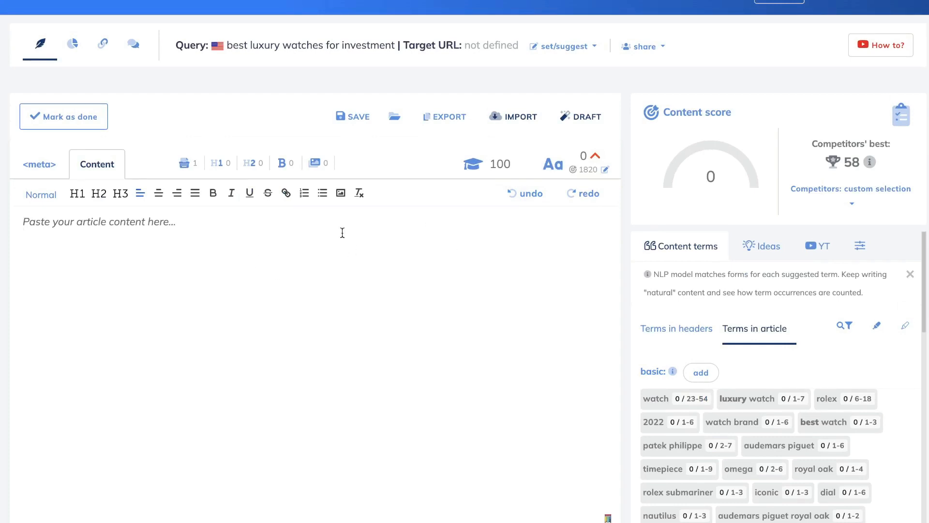
scroll(643, 269, "down", 3)
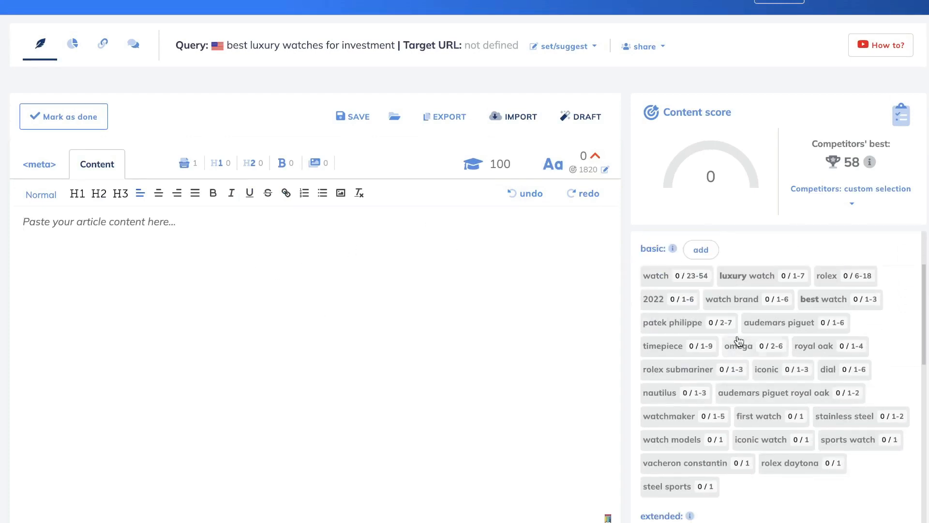
scroll(739, 341, "up", 1)
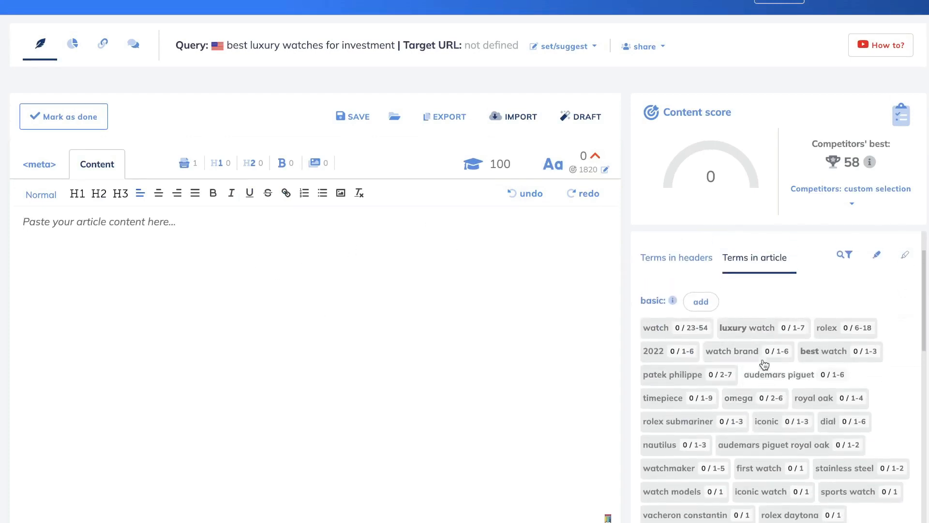
key("ctrl+v")
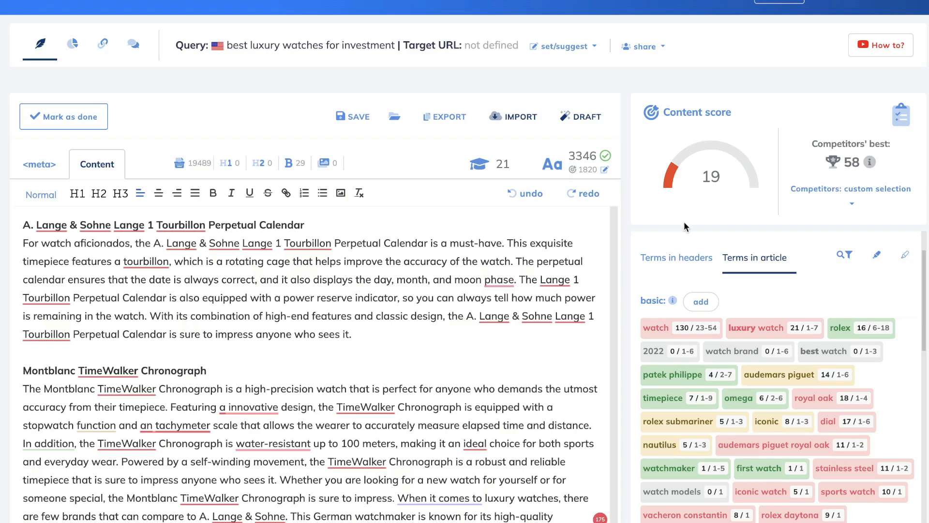
Review the usage counts of the suggested article terms and examine the competitor usage examples for the term luxury watch
scroll(683, 221, "down", 2)
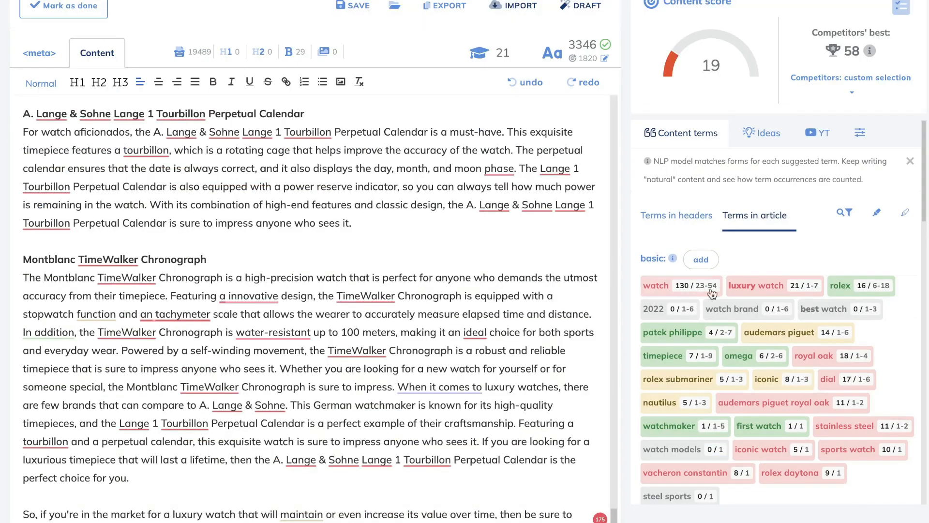
scroll(714, 271, "down", 1)
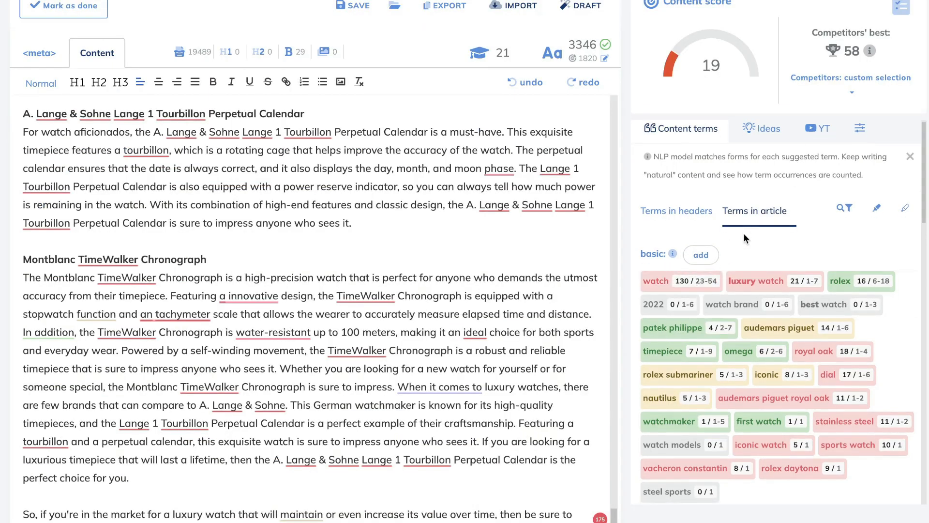
scroll(744, 234, "down", 1)
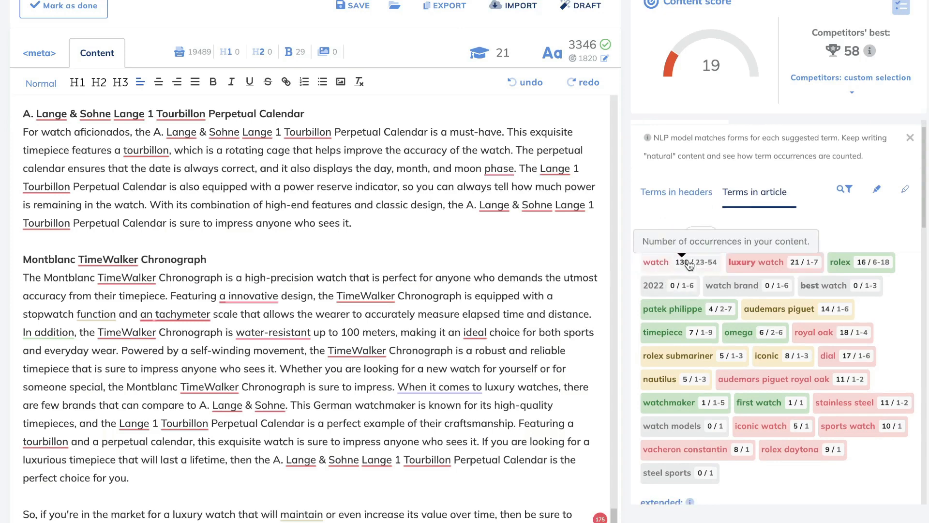
scroll(747, 219, "down", 1)
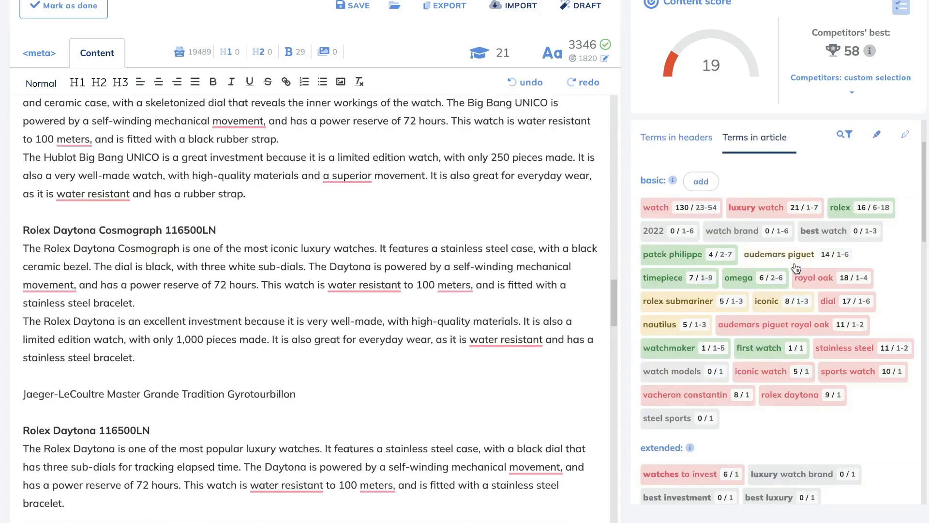
scroll(795, 269, "up", 1)
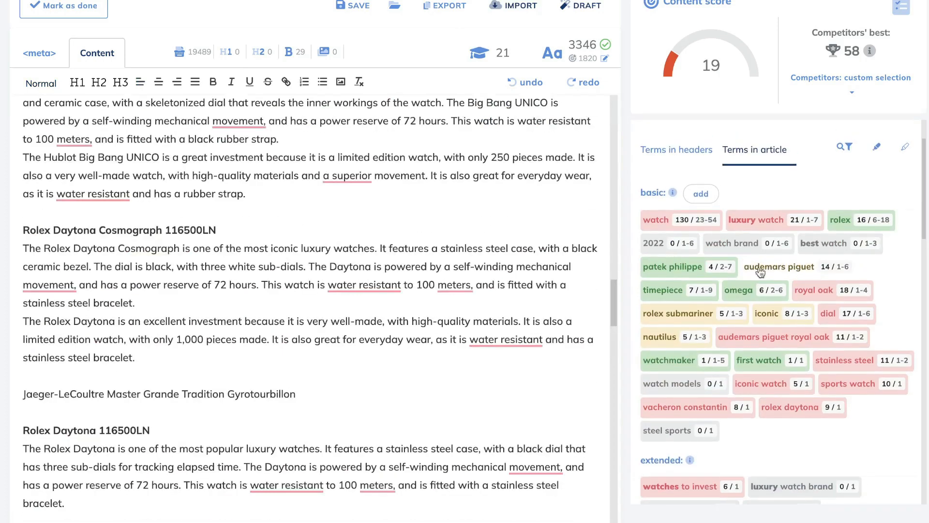
left_click(759, 220)
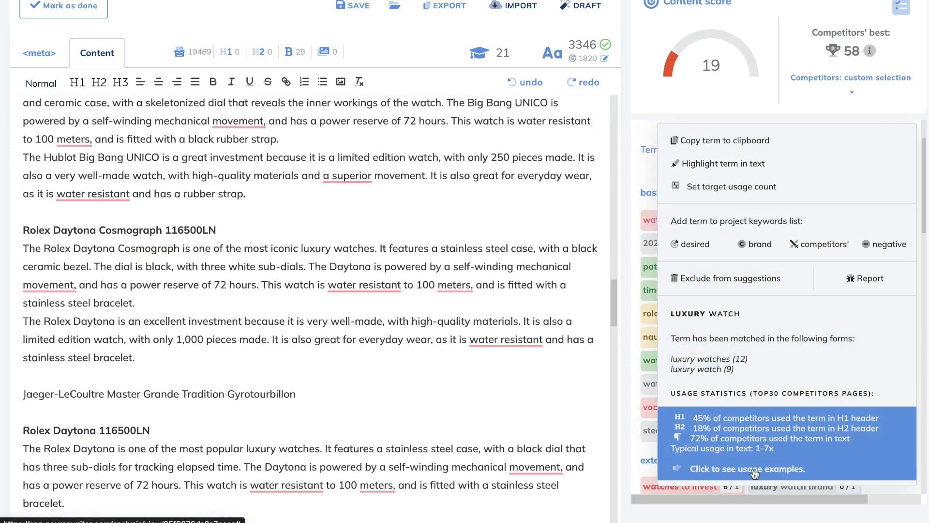
left_click(783, 437)
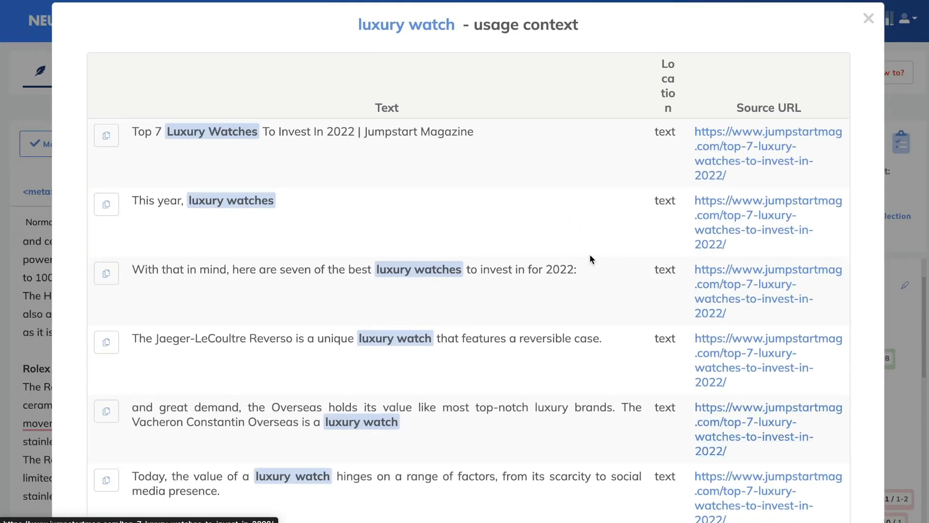
scroll(608, 216, "down", 3)
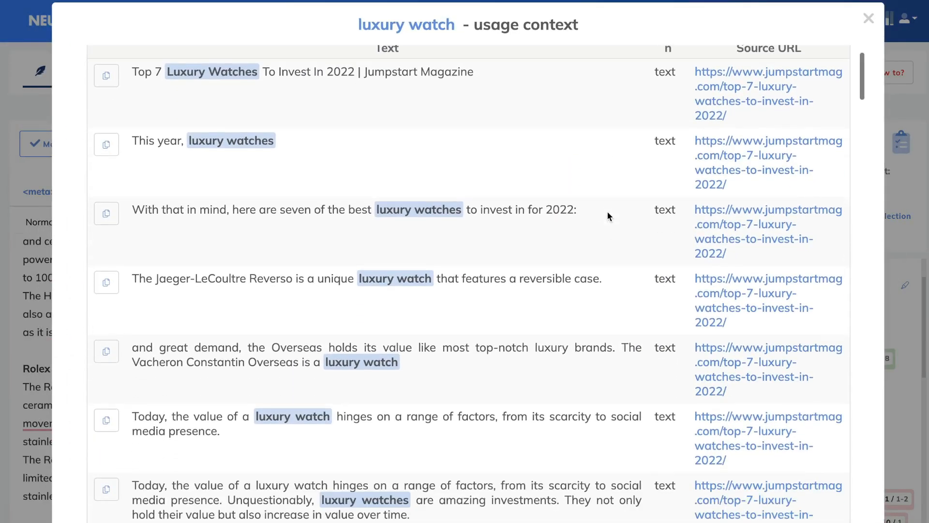
scroll(608, 216, "down", 2)
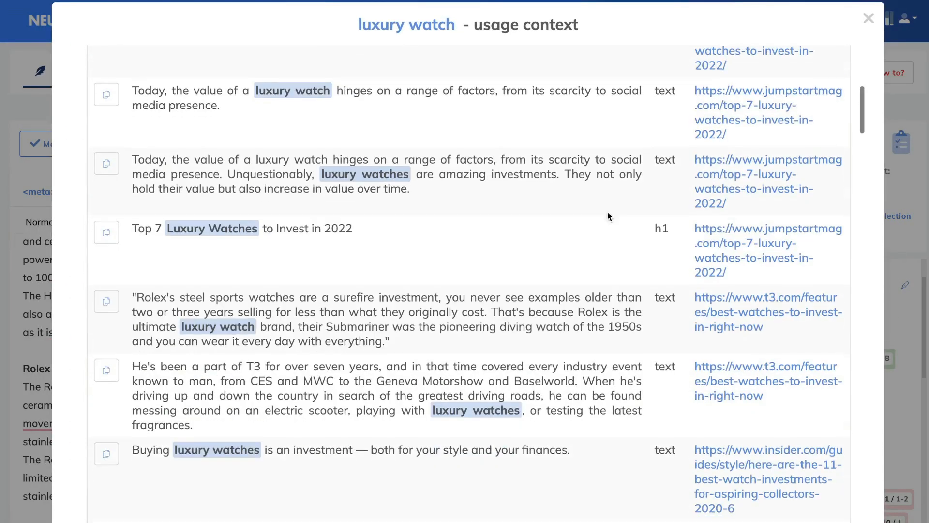
scroll(608, 216, "down", 5)
scroll(607, 210, "down", 5)
key("Escape")
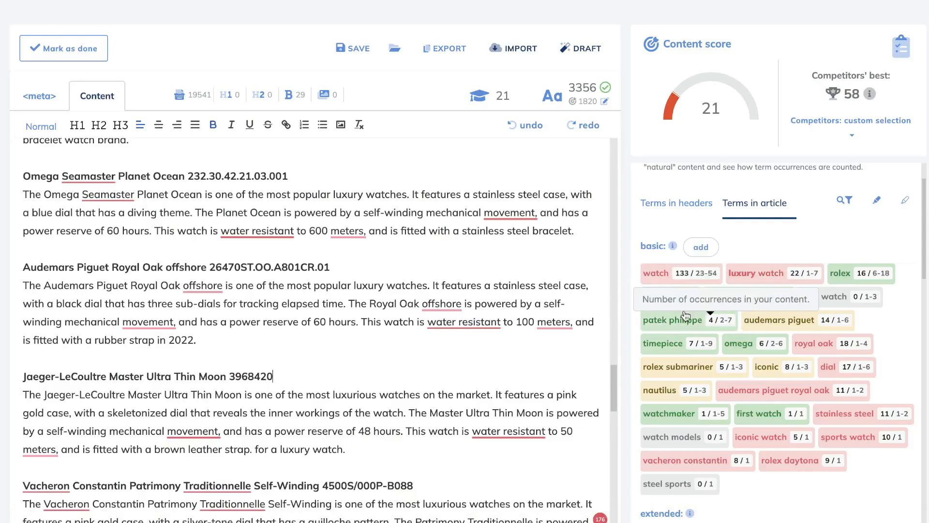
Add "luxury watch." to the end of the Vacheron Constantin Patrimony Traditionnelle Self-Winding paragraph
scroll(353, 293, "down", 4)
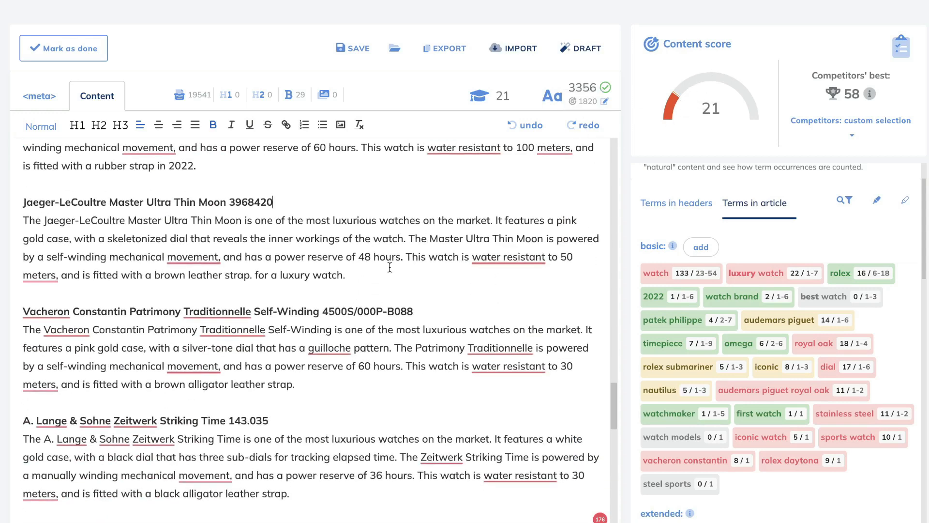
left_click(293, 392)
type("luxury watch.")
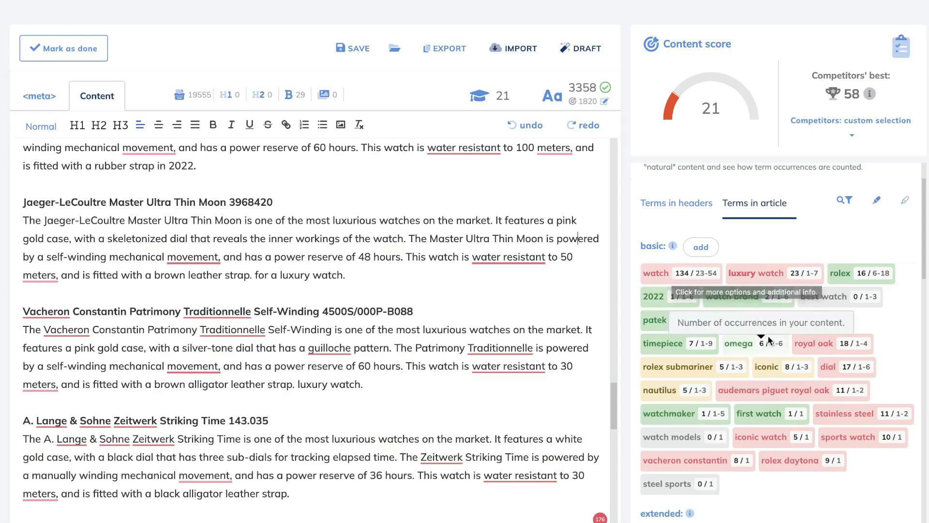
Look through the basic and extended article terms and the H1 and H2 terms suggested for headers
scroll(769, 338, "down", 2)
scroll(768, 337, "down", 4)
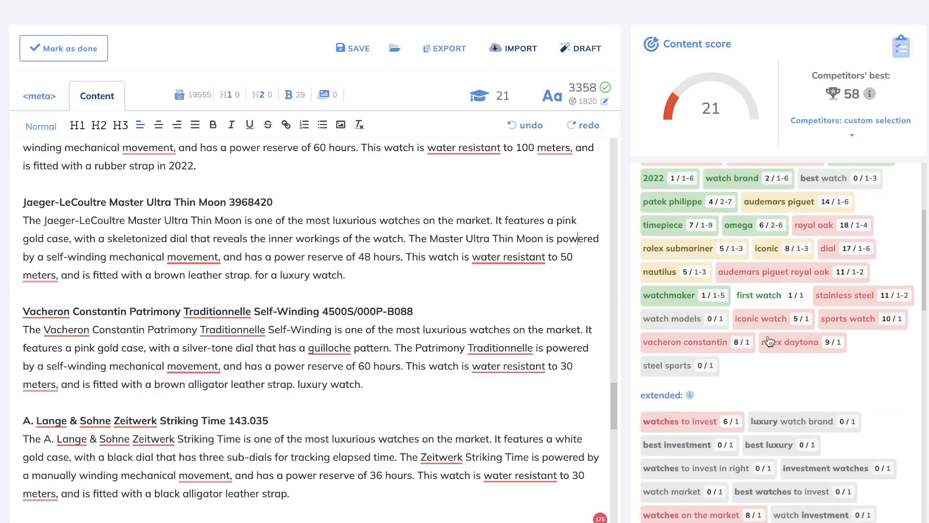
scroll(767, 335, "up", 7)
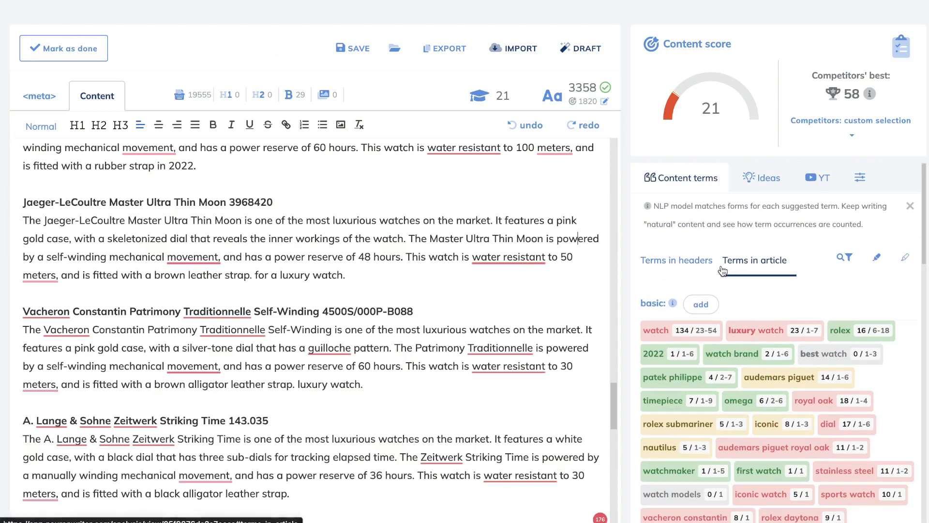
left_click(693, 270)
scroll(719, 291, "down", 3)
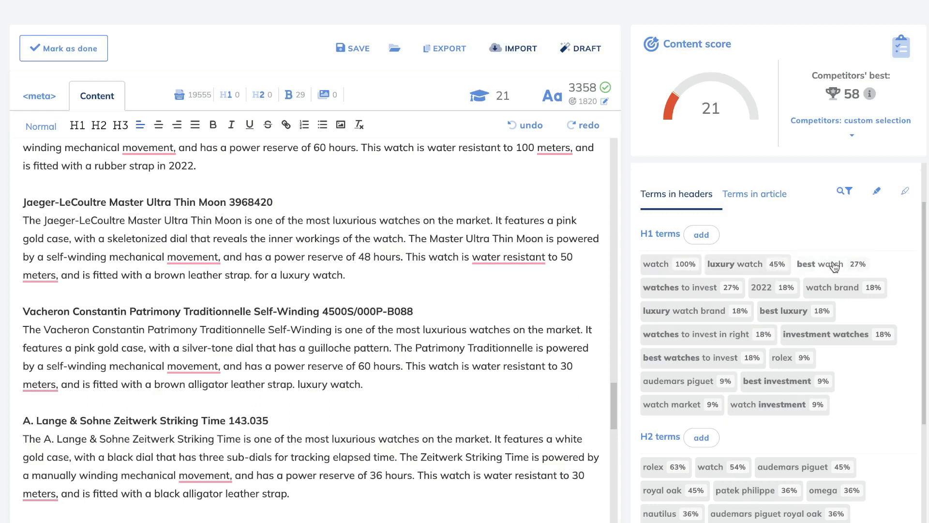
scroll(756, 310, "down", 1)
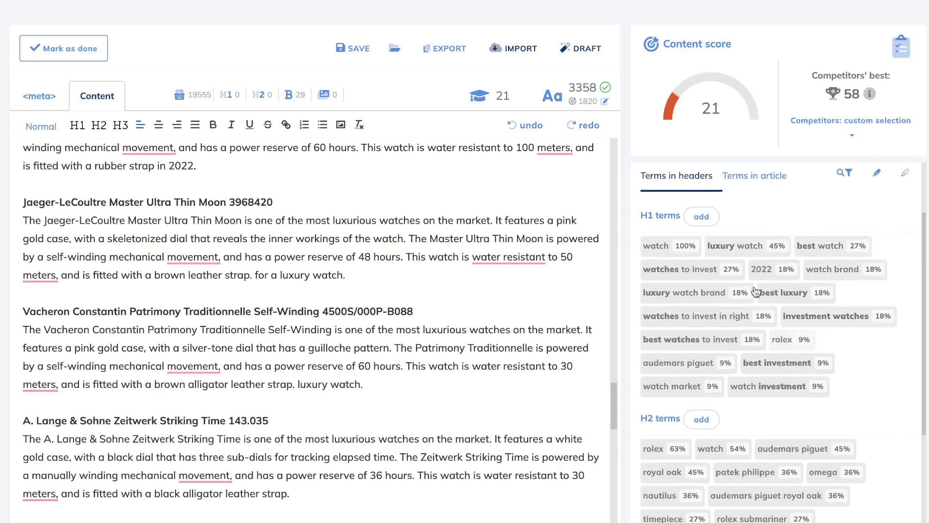
scroll(750, 286, "down", 1)
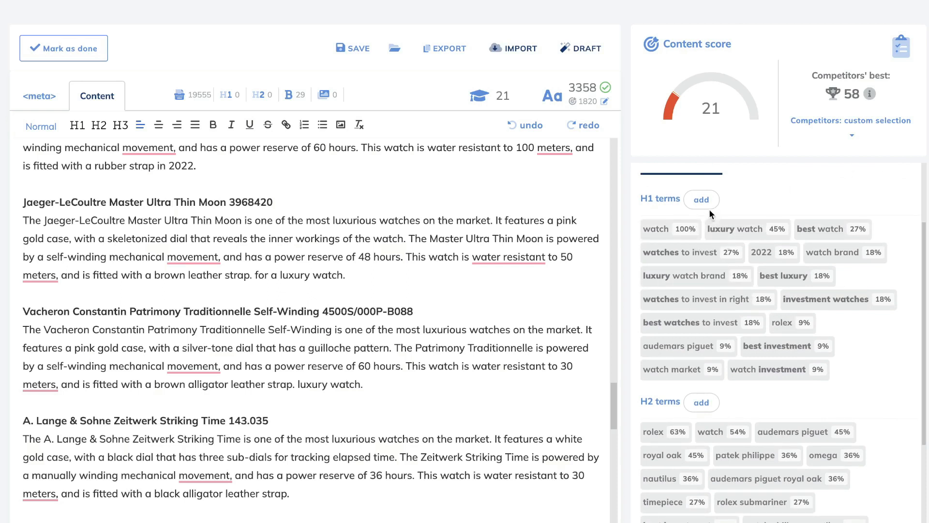
scroll(709, 271, "down", 1)
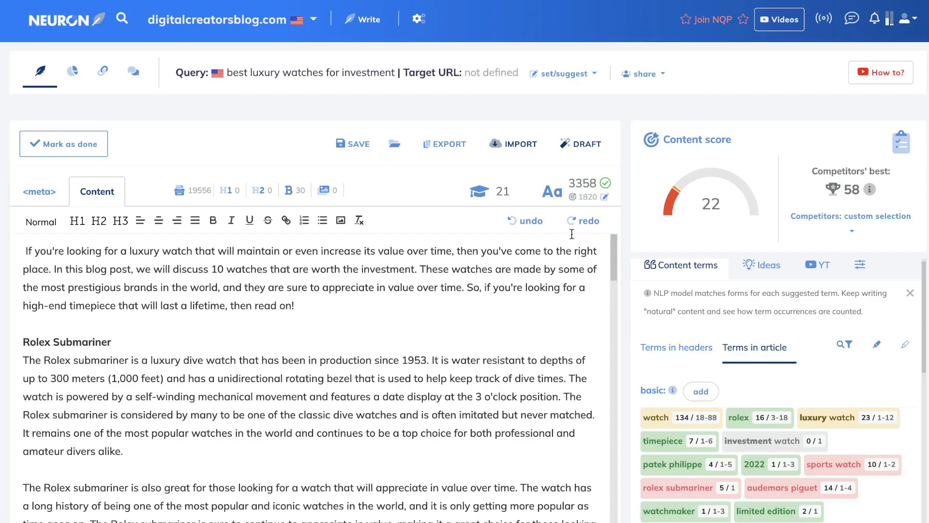
Open the content draft and add the header ideas on places to buy, watches to start with, expensive brands, Rolex as investment and watches as investment
left_click(583, 144)
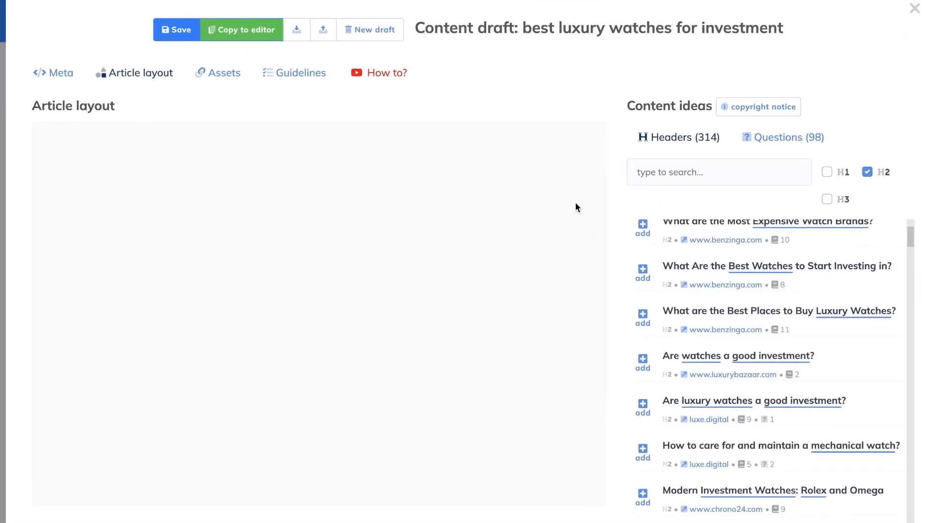
scroll(701, 261, "up", 2)
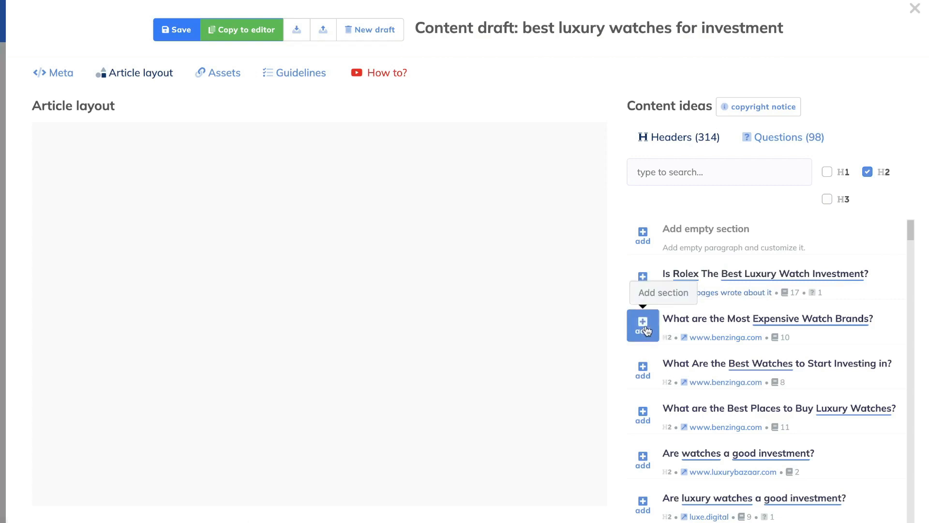
scroll(685, 329, "down", 1)
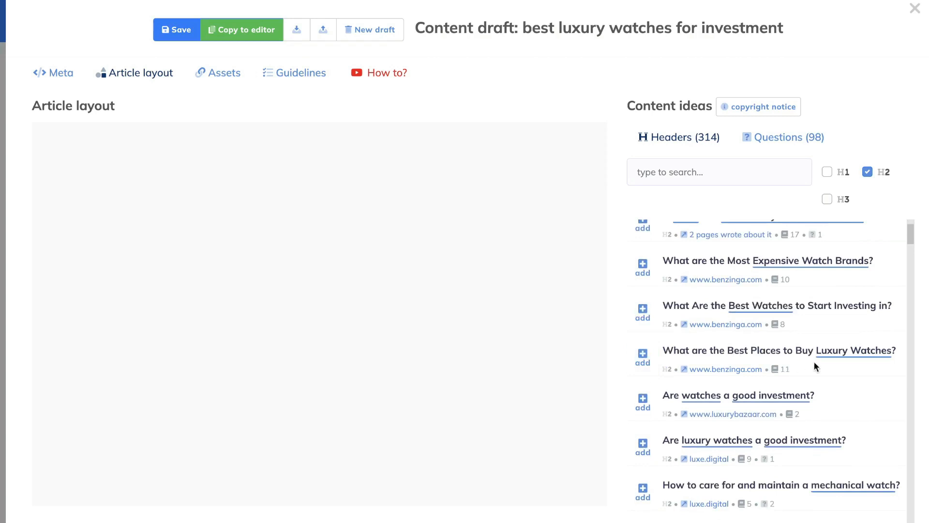
left_click(643, 358)
left_click(643, 312)
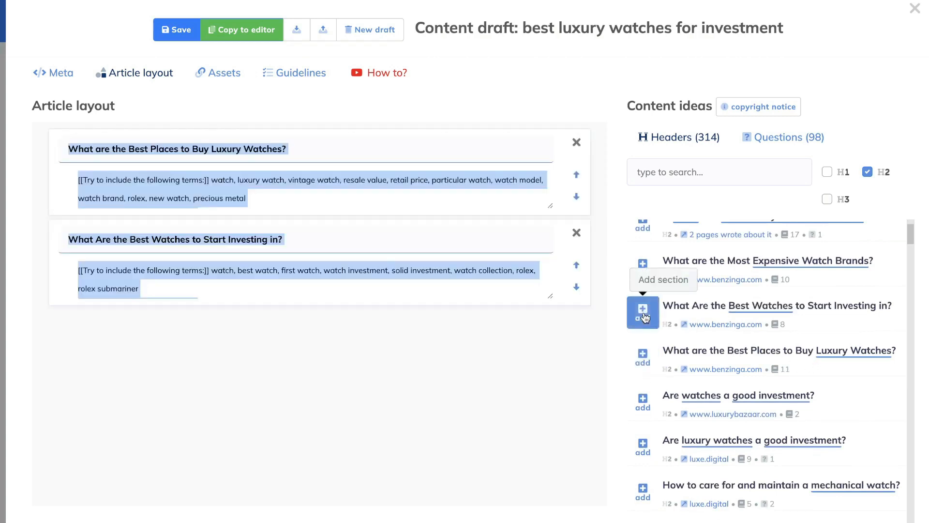
left_click(643, 266)
left_click(643, 244)
scroll(651, 300, "down", 1)
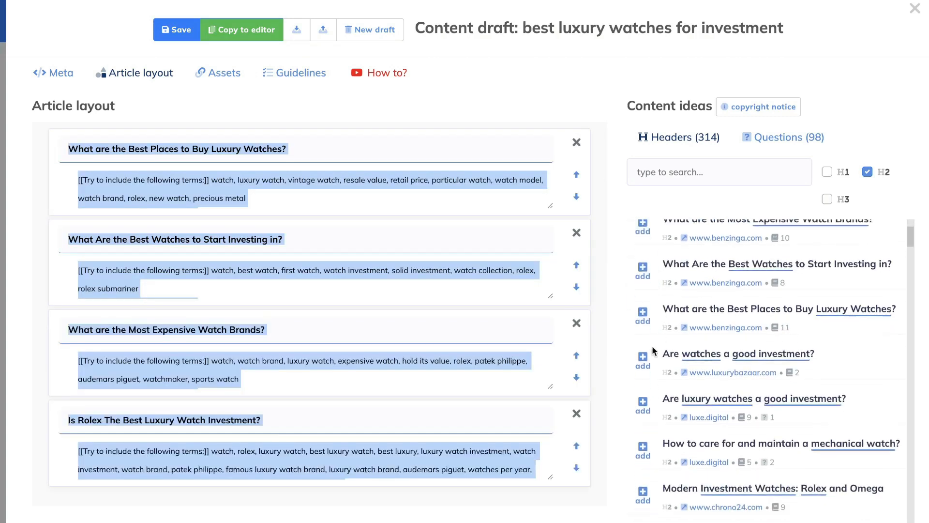
left_click(643, 357)
scroll(506, 290, "down", 2)
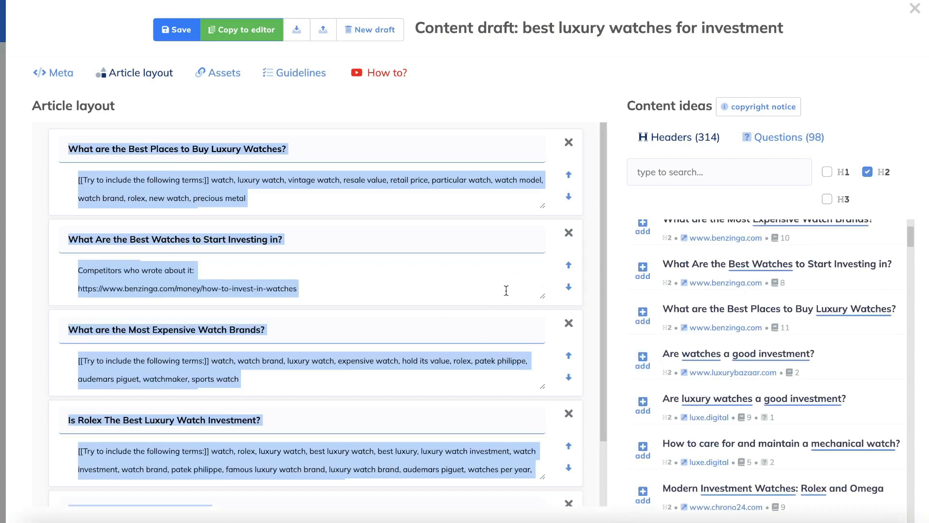
Browse the remaining header ideas and add suggested questions to the layout, including "is luxury watch worth it" and "what is the best watch for investment"
scroll(655, 380, "down", 2)
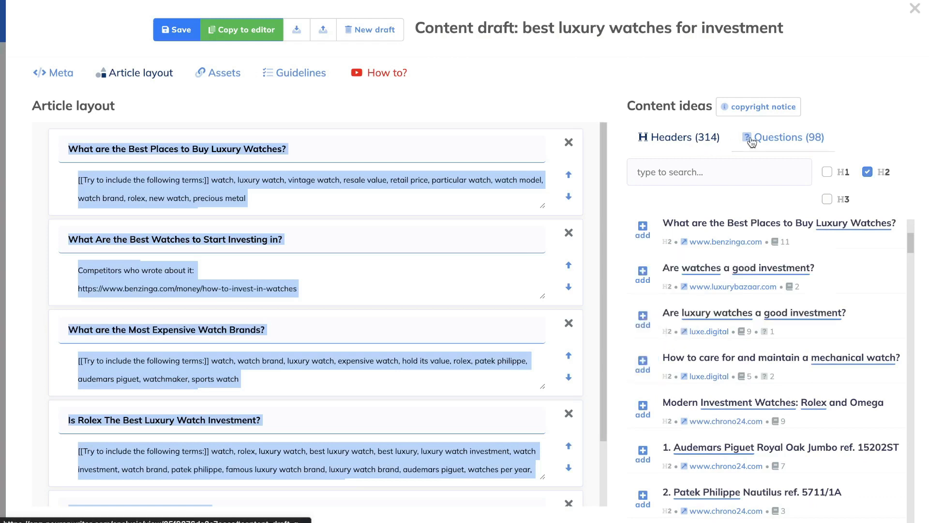
left_click(697, 144)
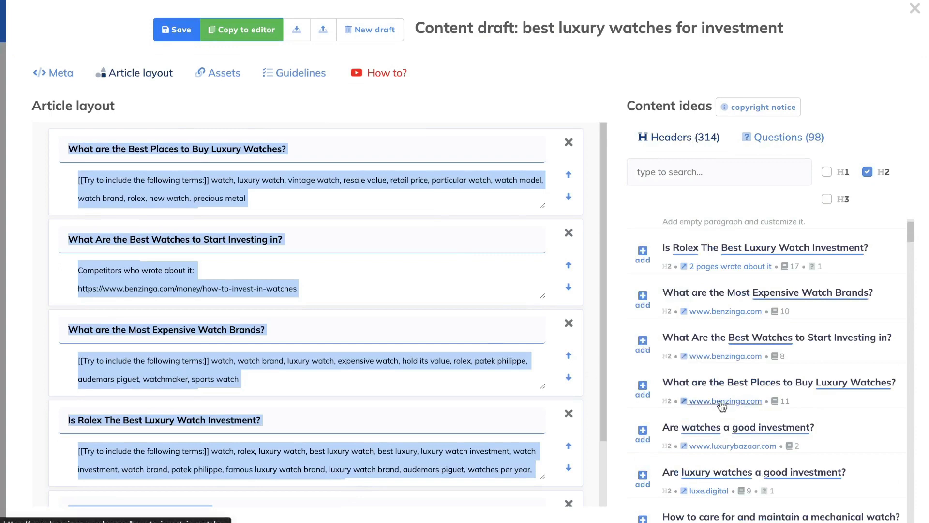
scroll(720, 399, "down", 5)
scroll(721, 399, "down", 5)
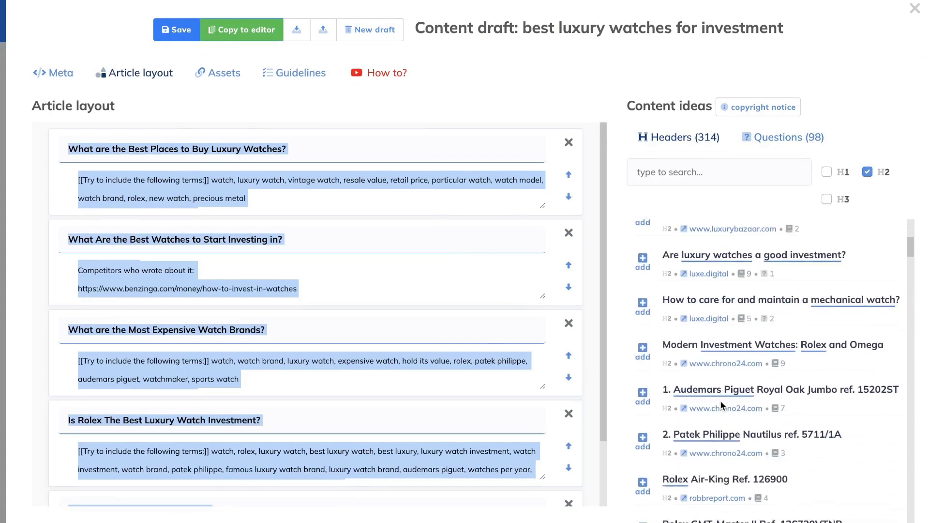
scroll(720, 400, "down", 2)
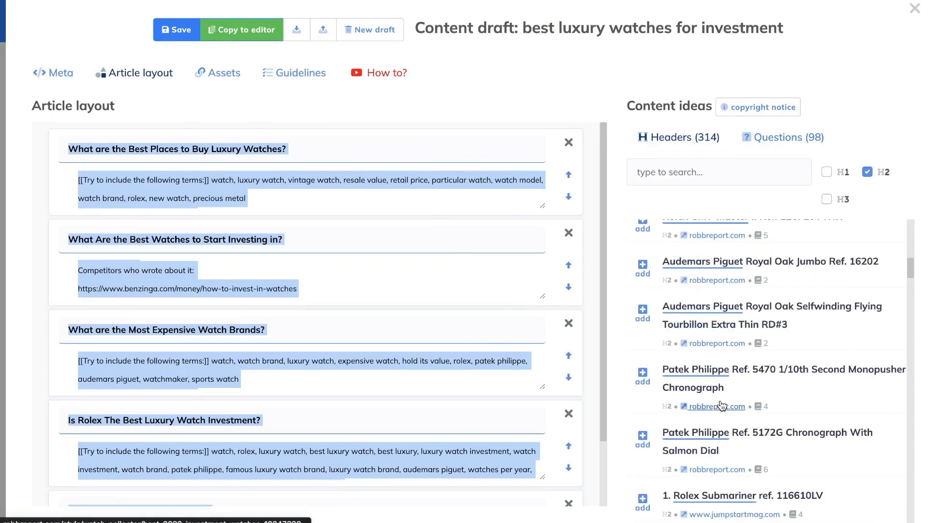
left_click(758, 144)
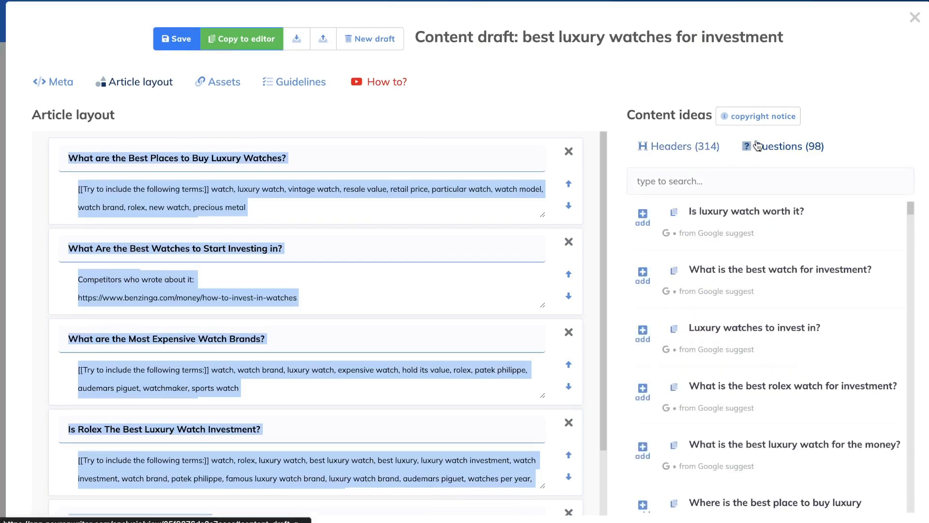
scroll(559, 298, "down", 2)
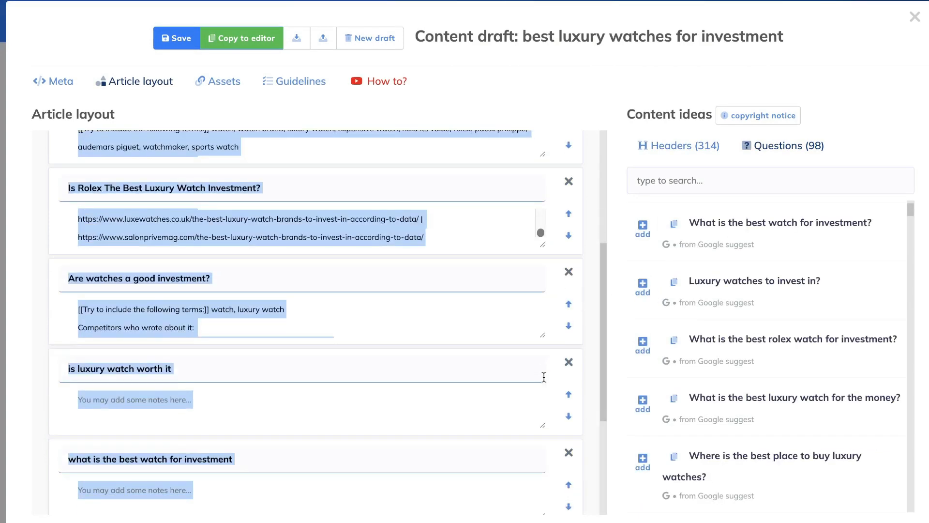
scroll(544, 377, "up", 1)
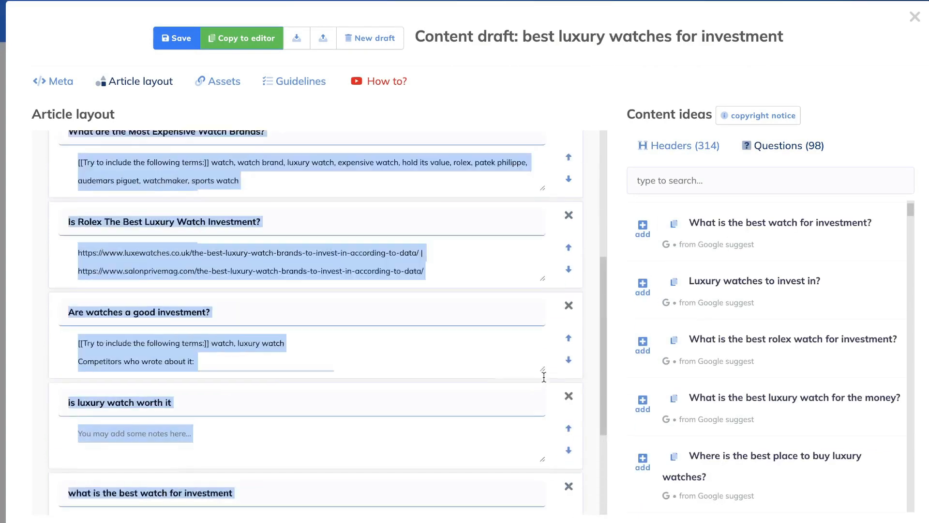
scroll(544, 377, "up", 5)
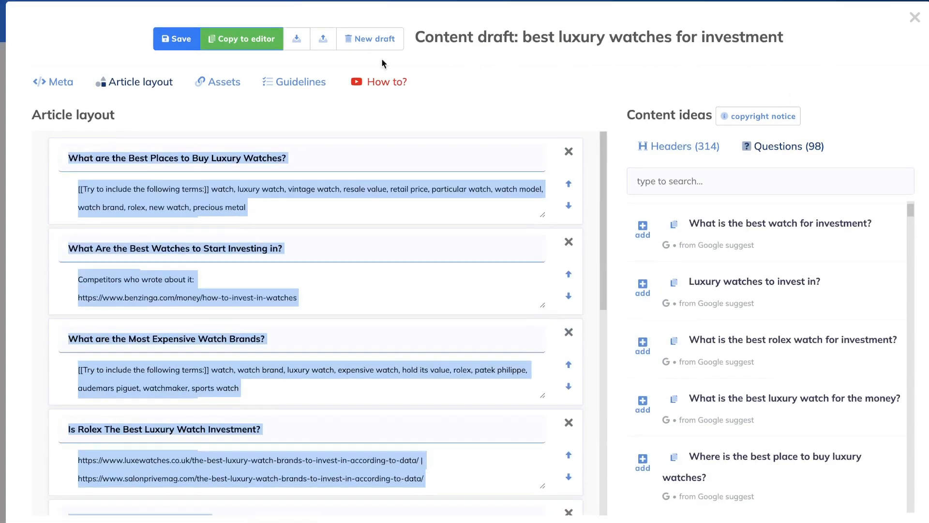
Copy the drafted sections into the editor and go to the inserted heading "What are the Best Places to Buy Luxury Watches?"
left_click(264, 48)
scroll(352, 251, "down", 15)
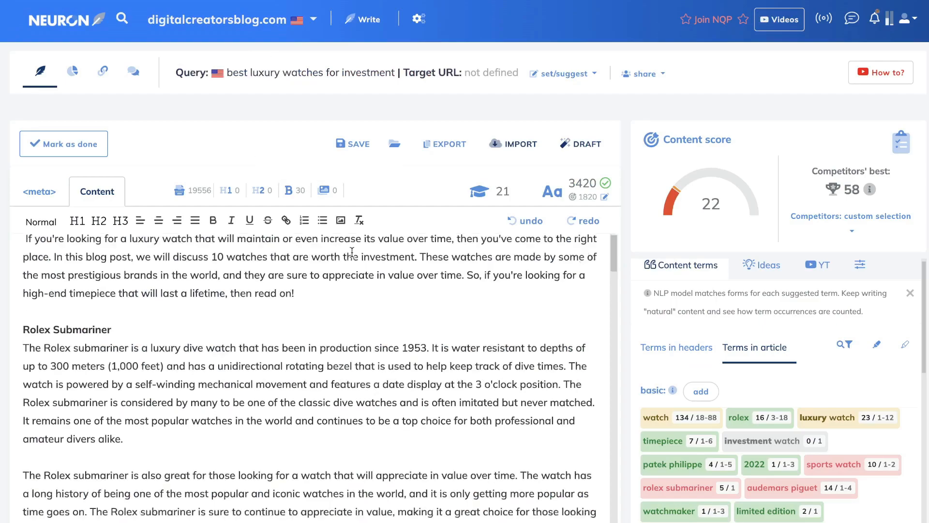
scroll(352, 252, "down", 20)
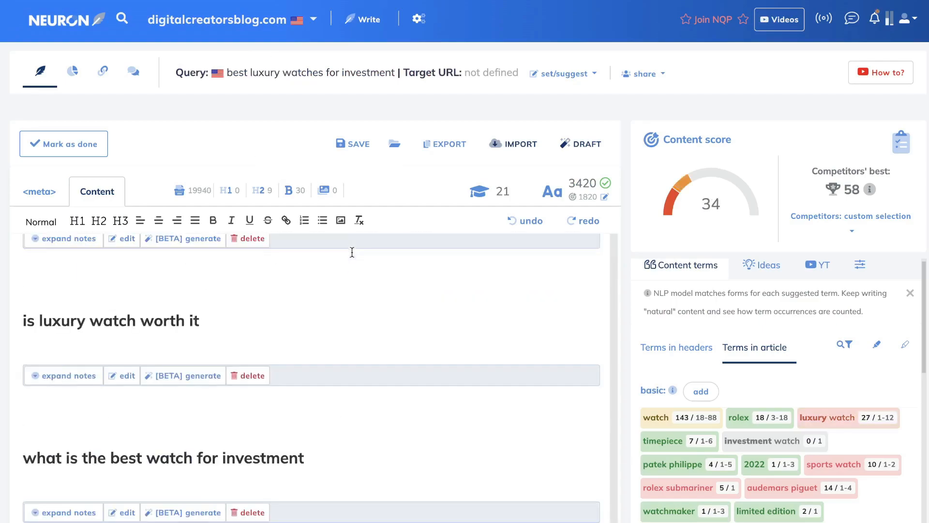
scroll(351, 252, "up", 15)
scroll(352, 253, "down", 10)
scroll(353, 251, "up", 1)
left_click(340, 350)
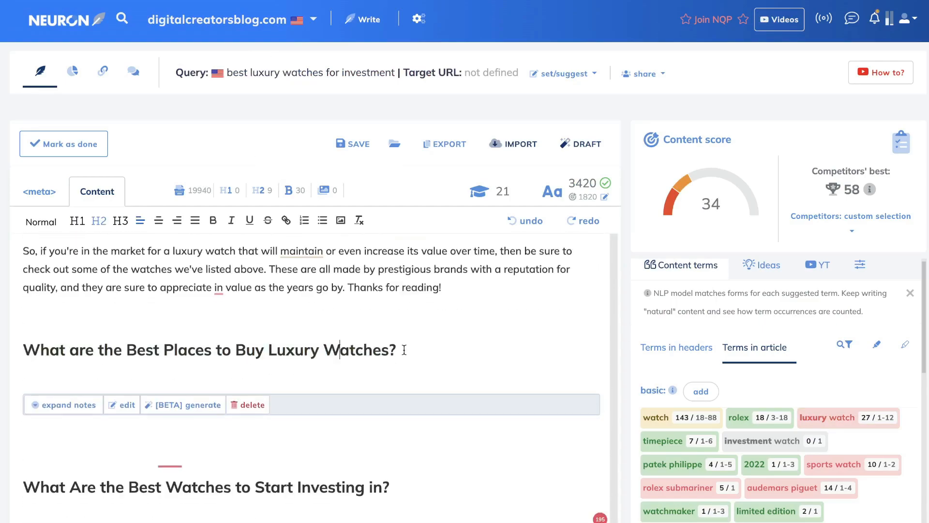
Copy the heading "What are the Best Places to Buy Luxury Watches?" into the Jasper document above the closing paragraph and format it as Heading 2
left_click_drag(403, 349, 28, 349)
key("ctrl+c")
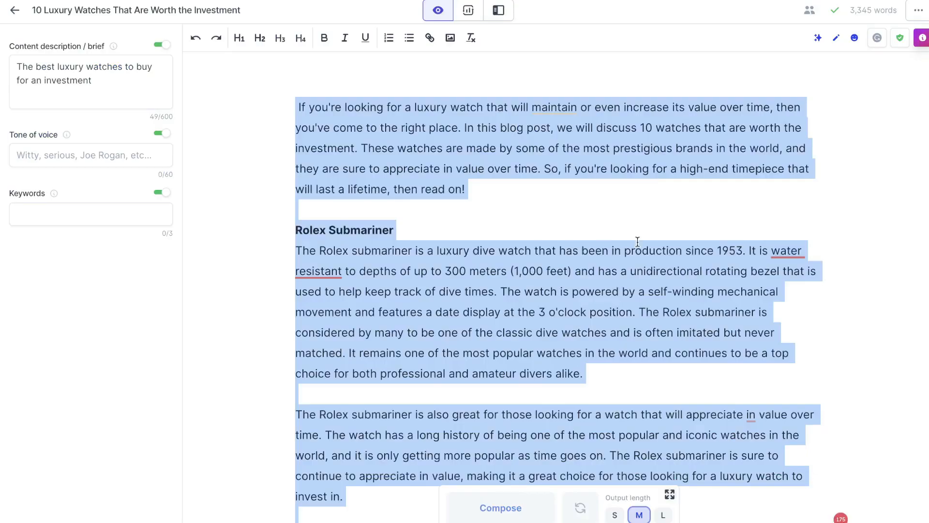
scroll(634, 251, "down", 20)
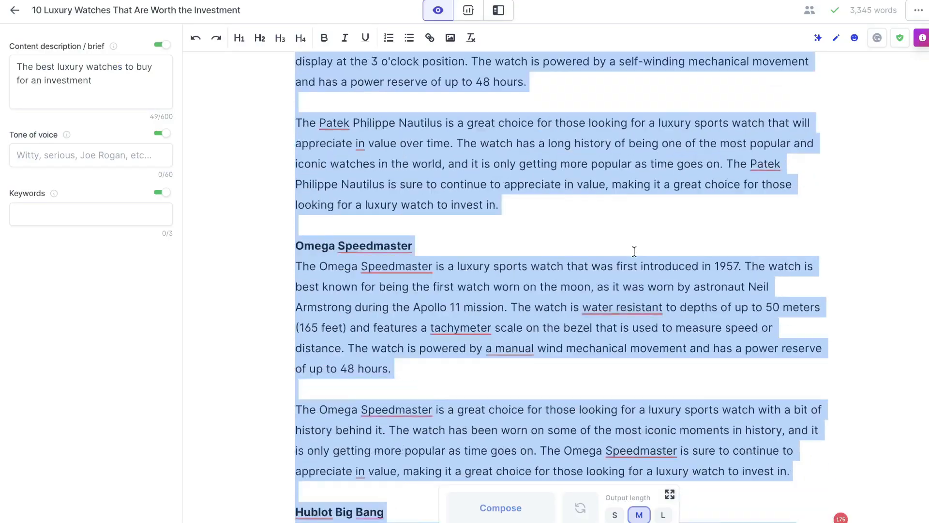
scroll(633, 251, "down", 15)
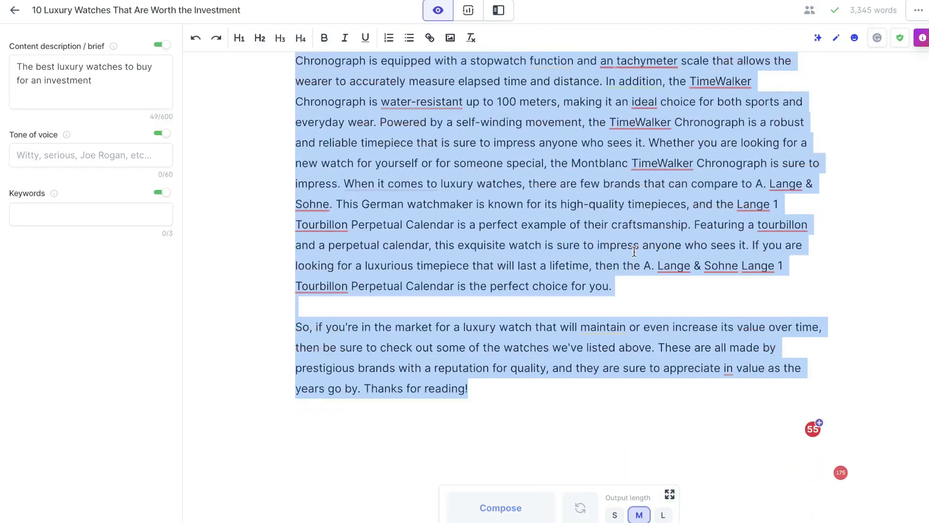
left_click(552, 385)
key("ctrl+v")
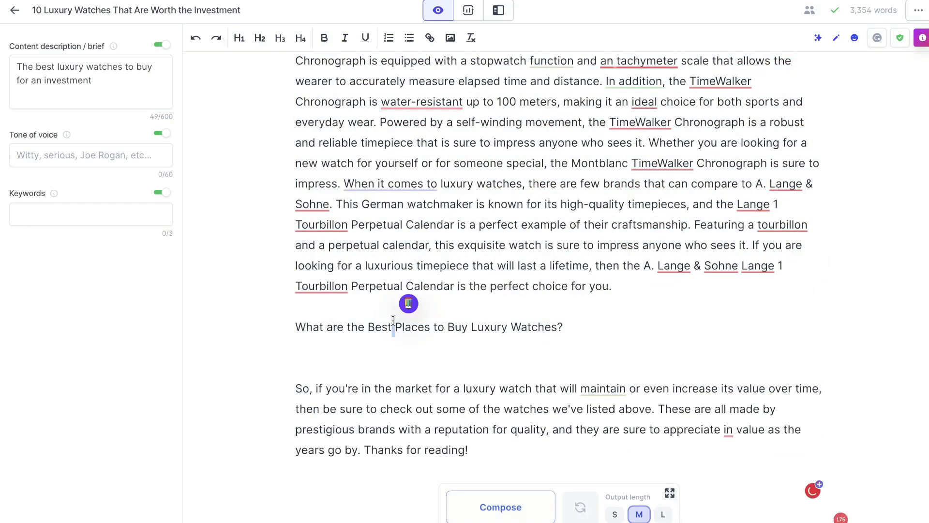
triple_click(393, 323)
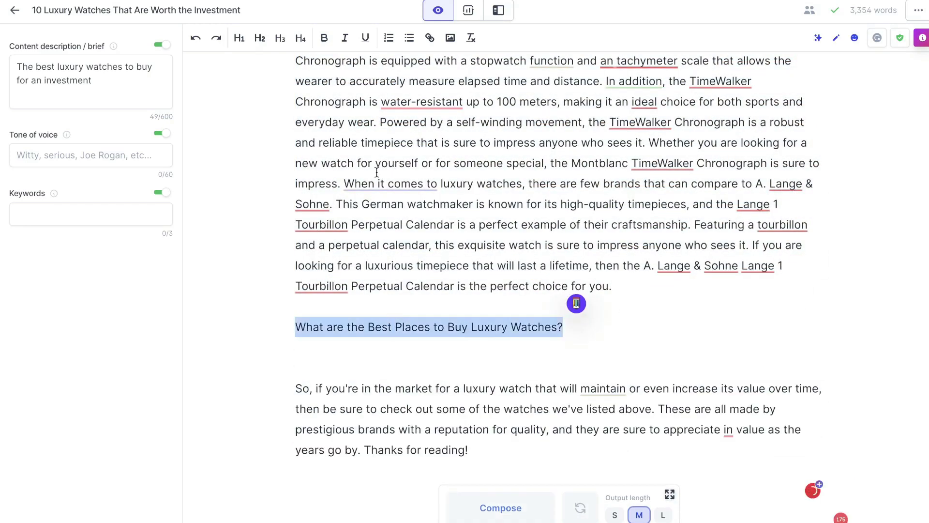
left_click(260, 38)
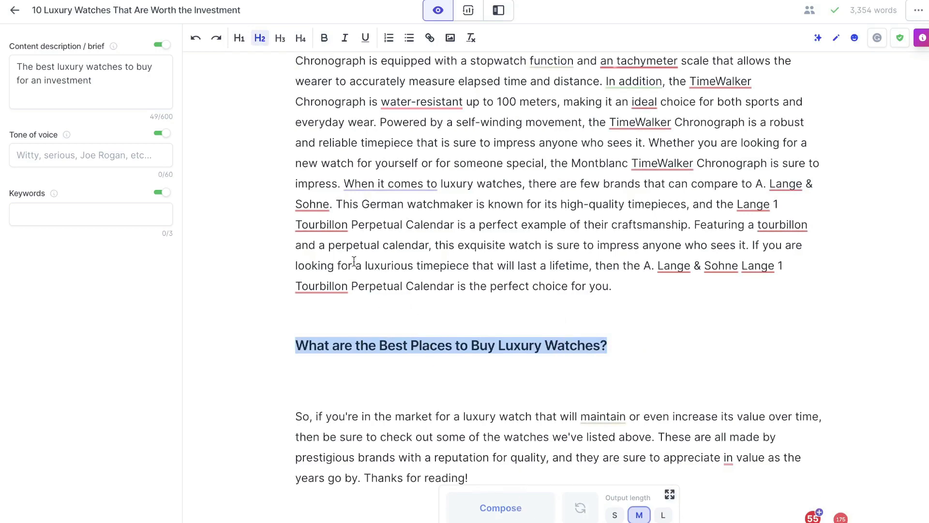
Generate content with the Paragraph Generator template for "What are the Best Places to Buy Luxury Watches?"
left_click(499, 10)
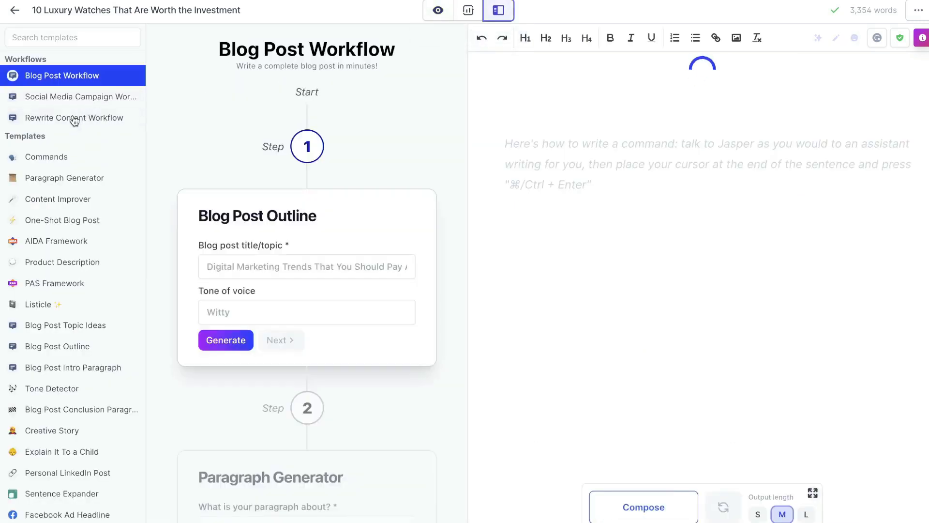
left_click(63, 178)
left_click(248, 148)
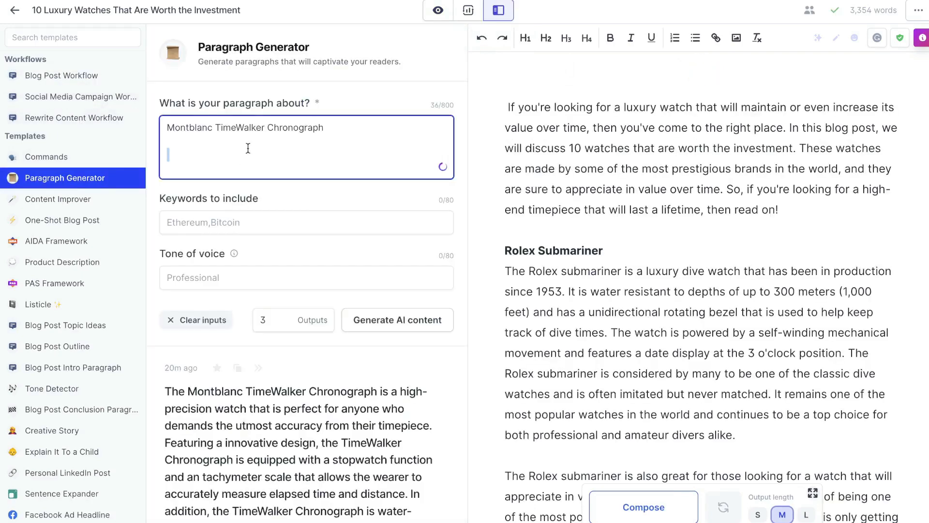
triple_click(245, 129)
key("ctrl+v")
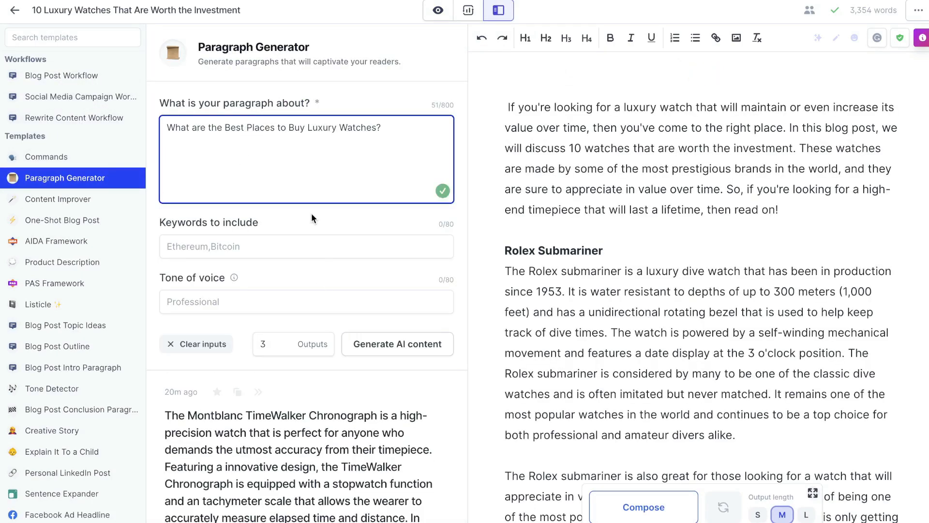
left_click(402, 345)
scroll(796, 351, "down", 20)
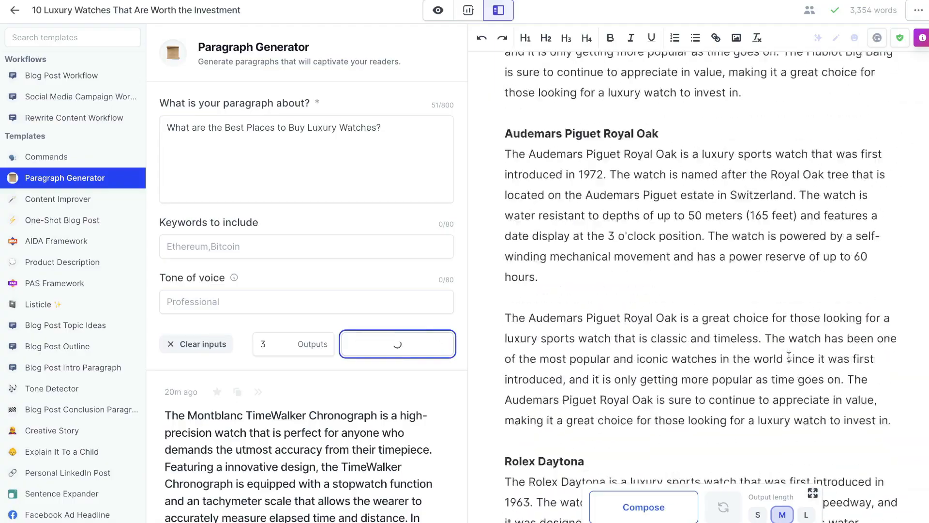
Copy the full generated text on places to buy luxury watches and paste it under its matching heading in NeuronWriter
left_click(374, 270)
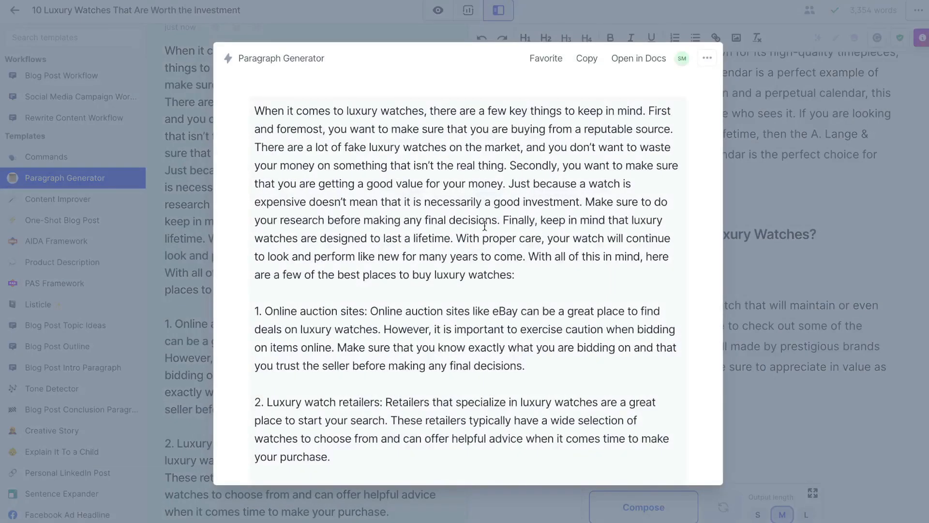
scroll(484, 226, "down", 5)
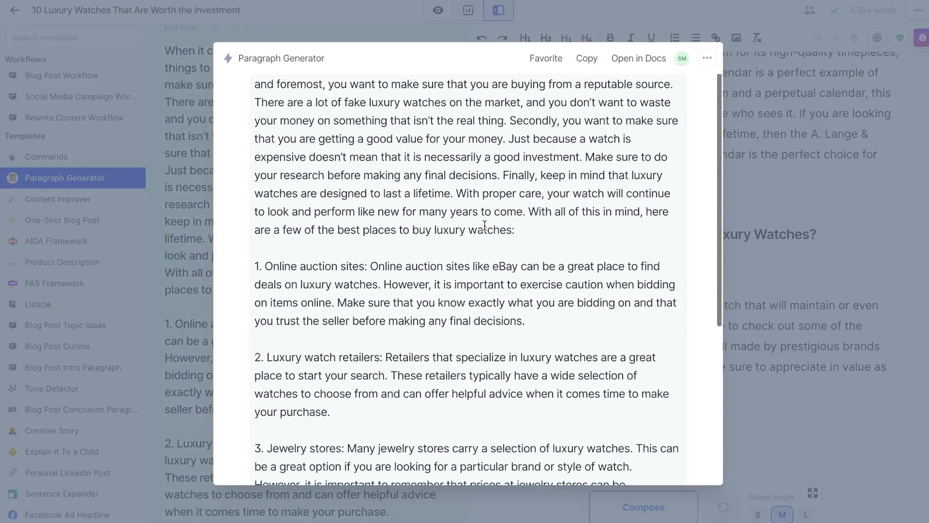
scroll(485, 226, "down", 3)
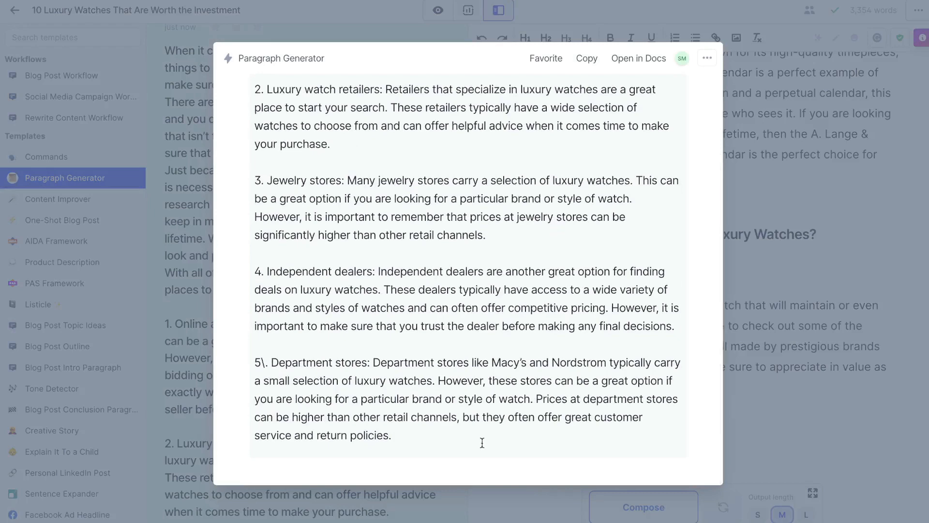
left_click_drag(420, 463, 275, 43)
left_click(750, 249)
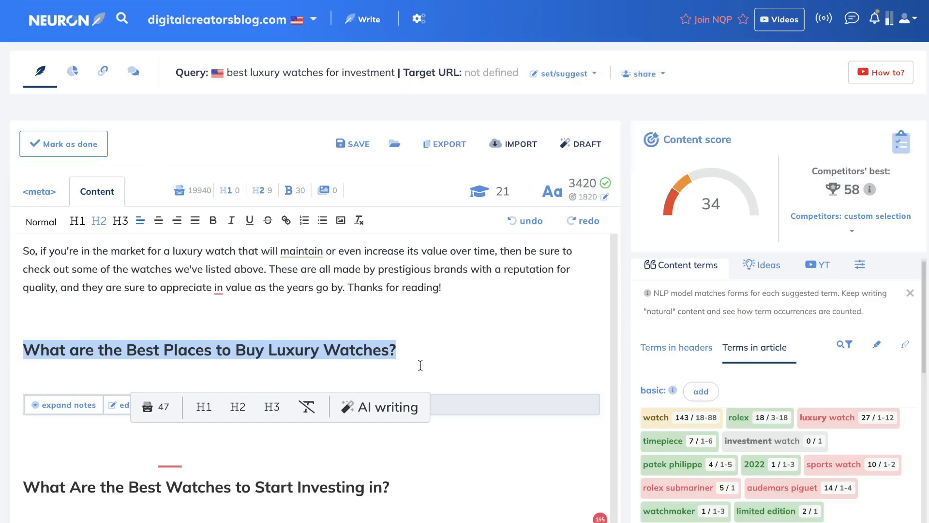
left_click(421, 365)
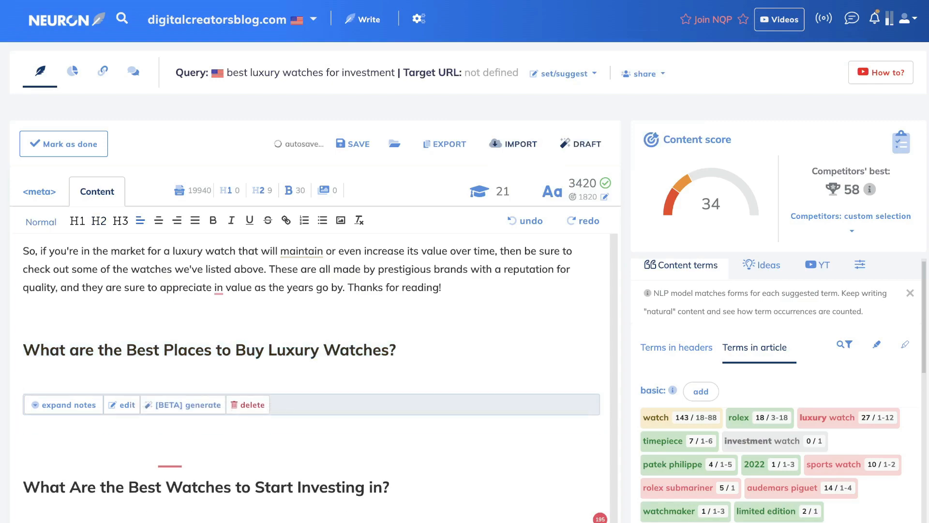
key("ctrl+v")
scroll(282, 347, "down", 10)
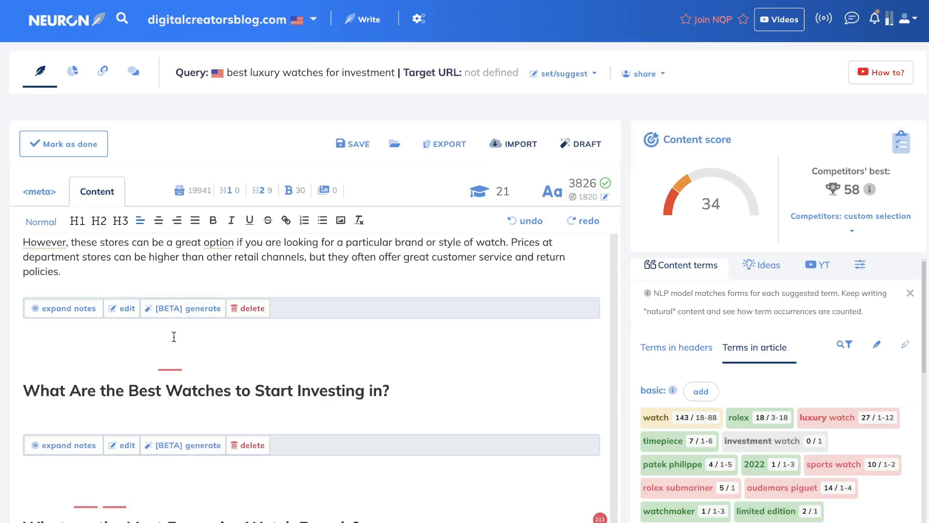
Copy the heading "What Are the Best Watches to Start Investing in?" into Jasper's Paragraph Generator as the topic and generate content
scroll(173, 335, "up", 1)
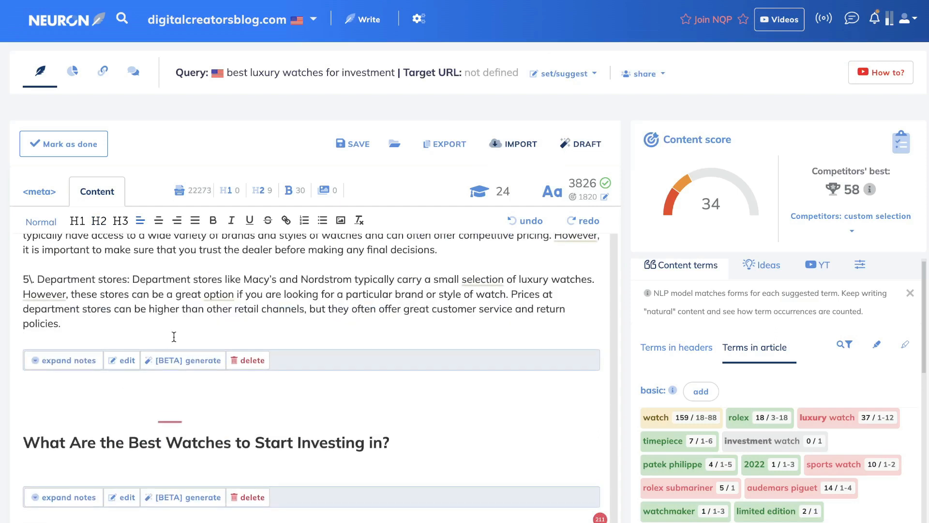
scroll(165, 348, "up", 1)
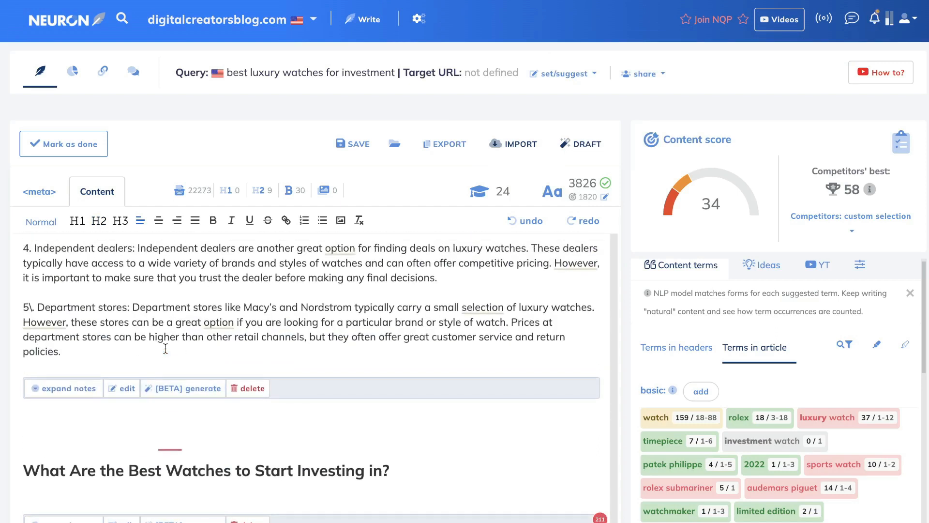
scroll(165, 348, "down", 1)
triple_click(162, 400)
key("ctrl+c")
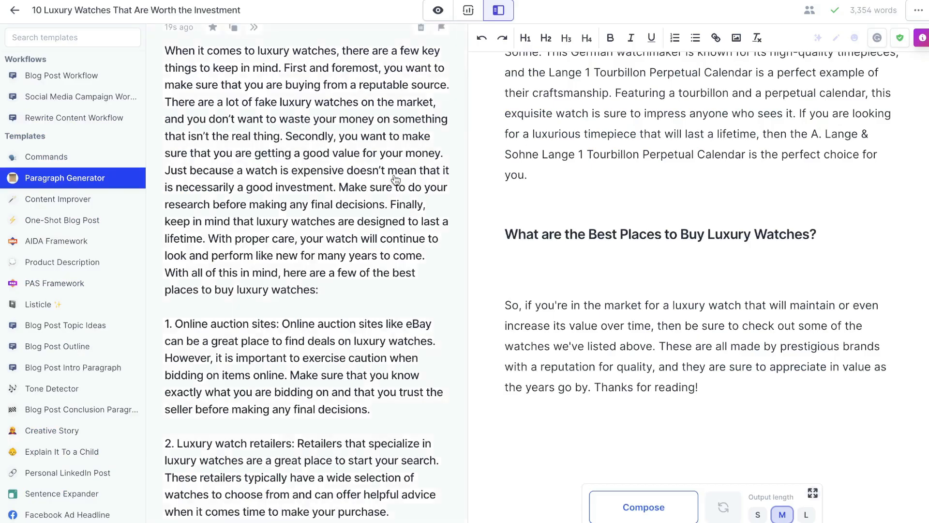
scroll(395, 180, "up", 8)
left_click_drag(380, 129, 99, 129)
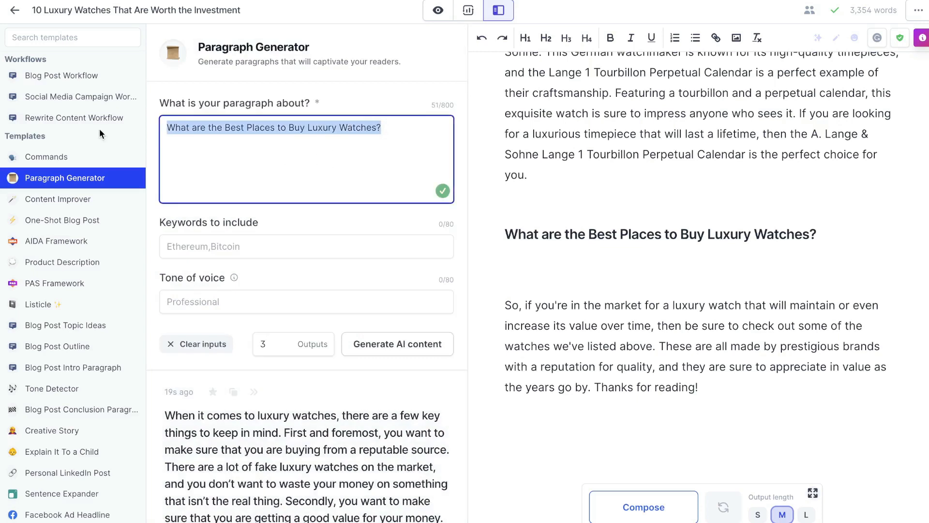
key("ctrl+v")
left_click(388, 358)
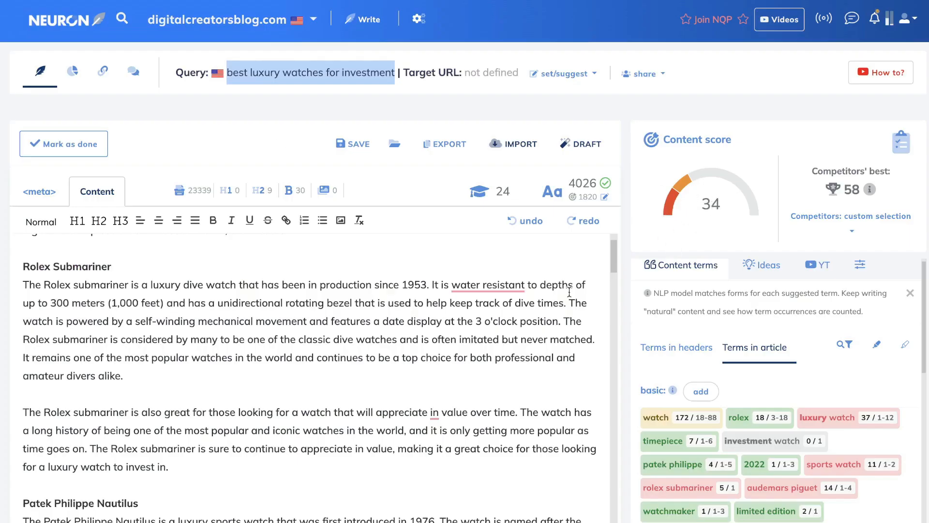
Review the article in NeuronWriter, from the watch sections and places to buy to the opening with its main heading
scroll(568, 292, "down", 15)
scroll(569, 292, "down", 20)
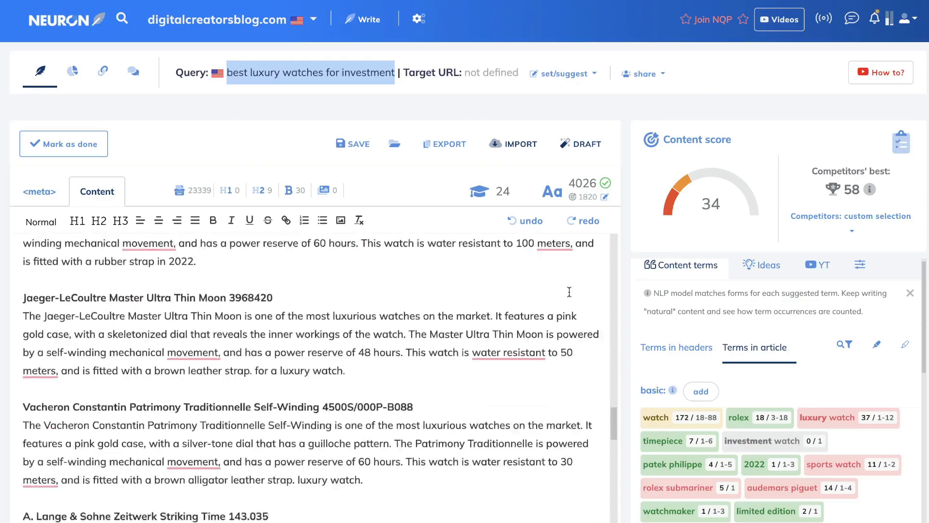
scroll(569, 291, "down", 20)
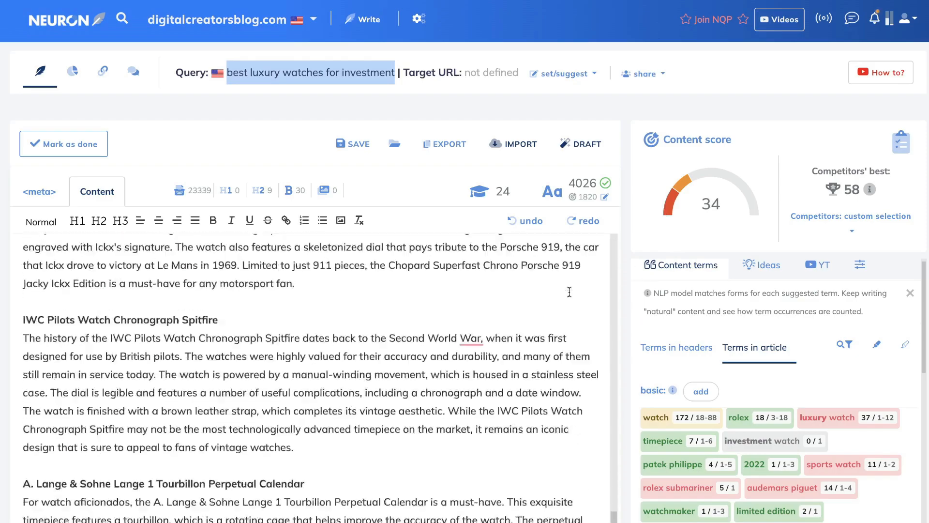
scroll(565, 214, "down", 1)
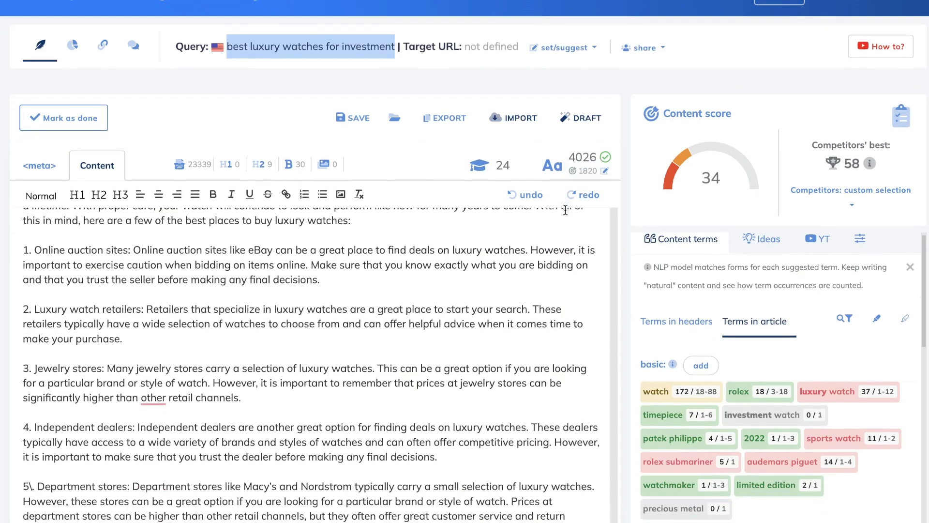
scroll(565, 213, "down", 1)
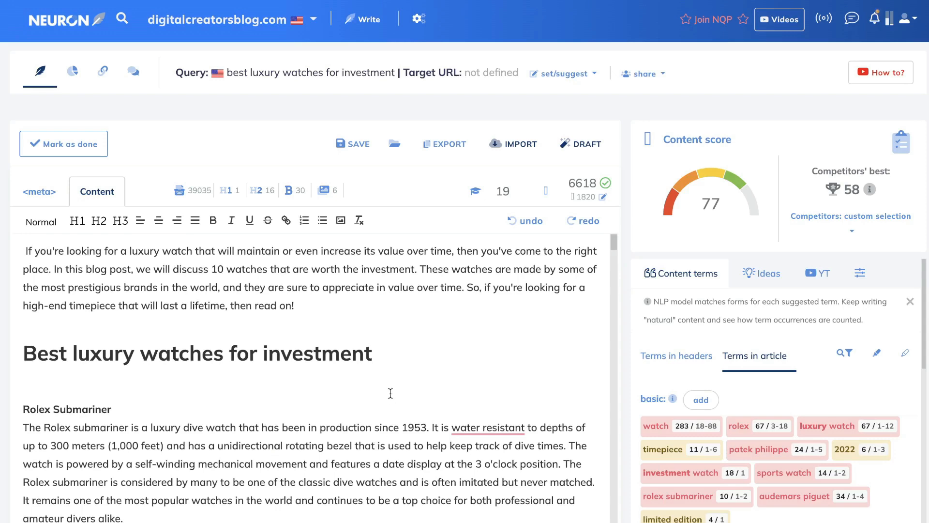
scroll(388, 387, "down", 1)
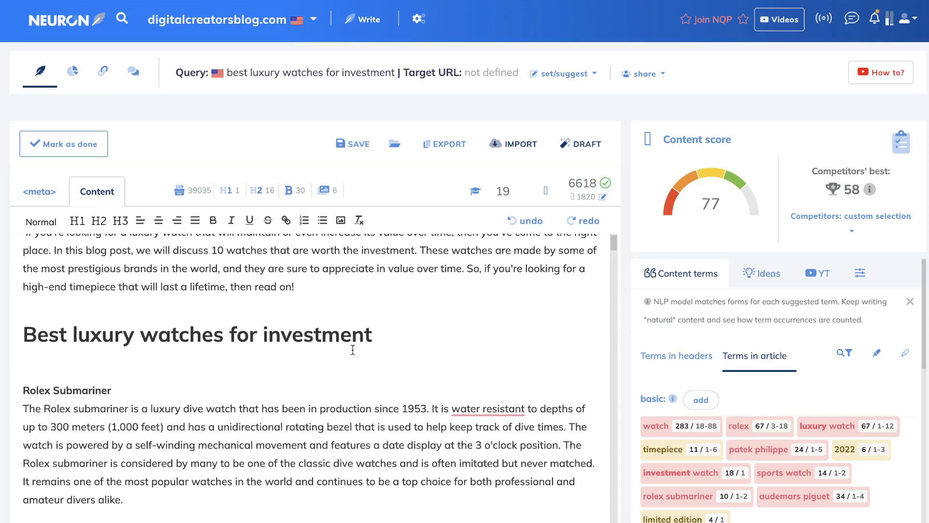
scroll(352, 348, "down", 2)
scroll(351, 393, "down", 3)
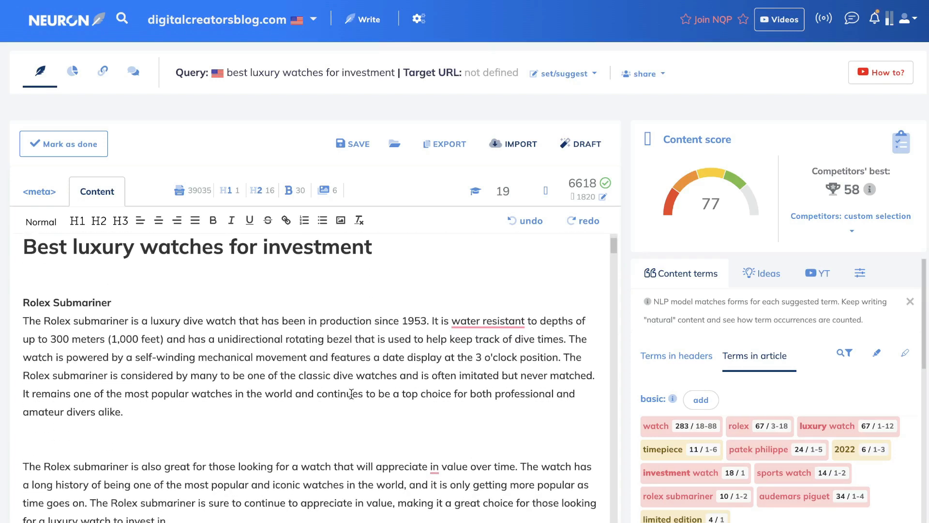
scroll(332, 365, "down", 1)
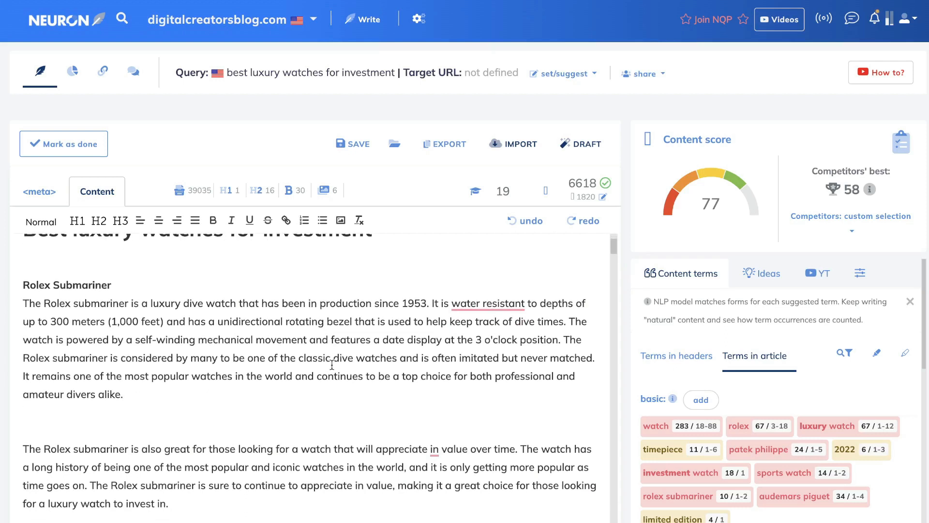
scroll(332, 365, "up", 4)
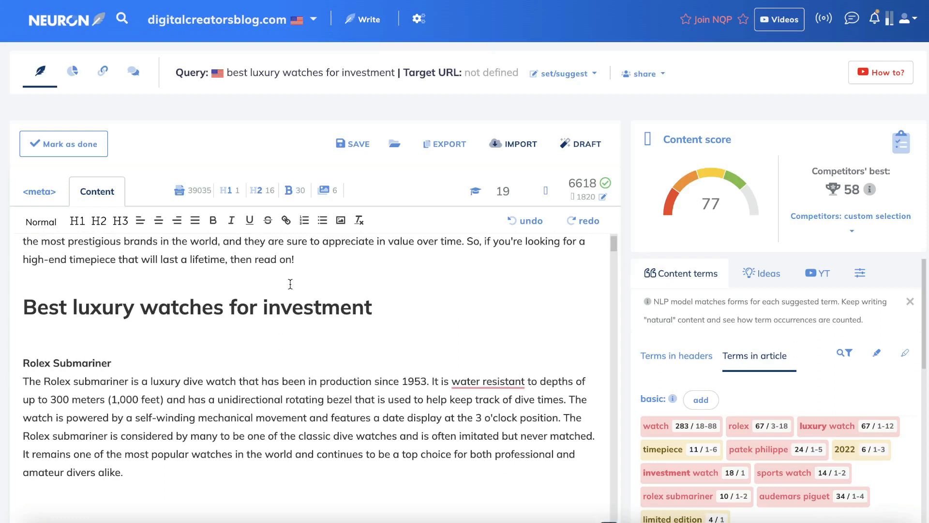
Check the meta title and description with their suggested terms, and examine the article's word count against the competitors' median
left_click(39, 192)
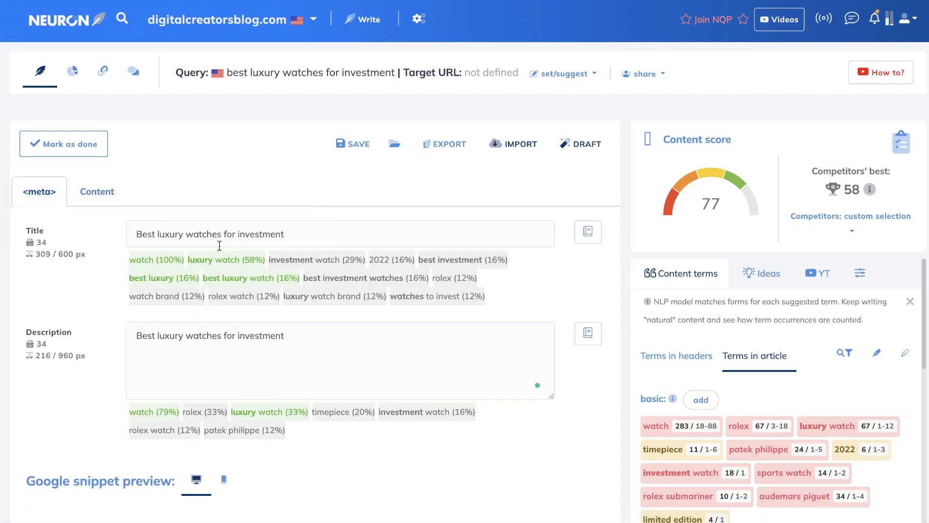
scroll(198, 335, "down", 1)
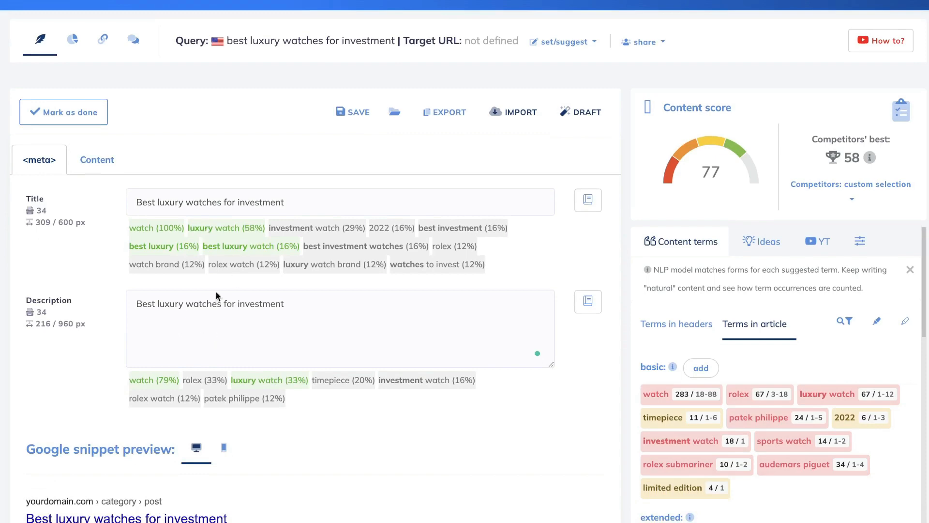
scroll(155, 334, "up", 1)
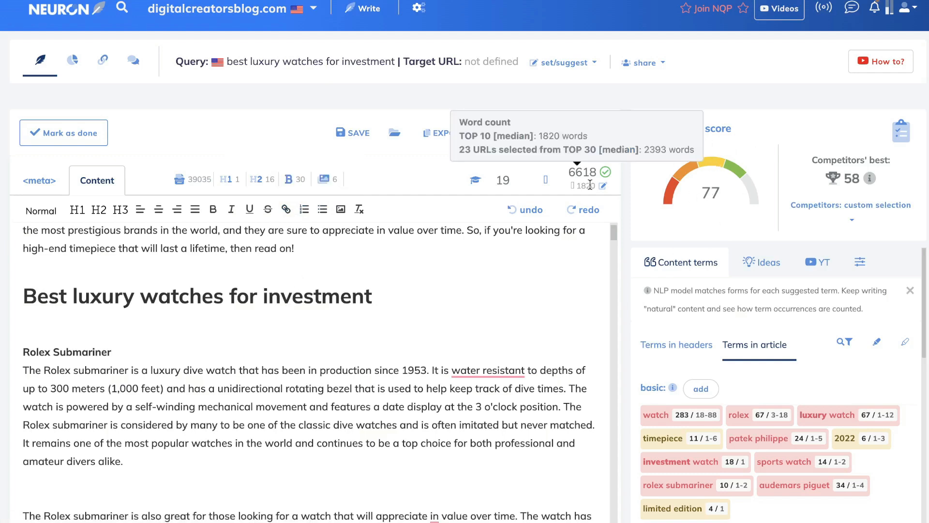
scroll(439, 295, "up", 3)
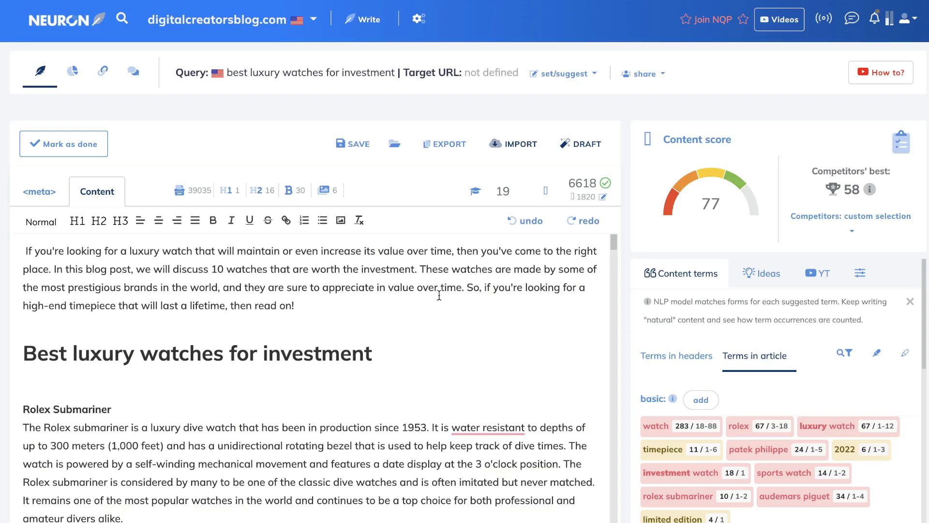
scroll(439, 295, "down", 1)
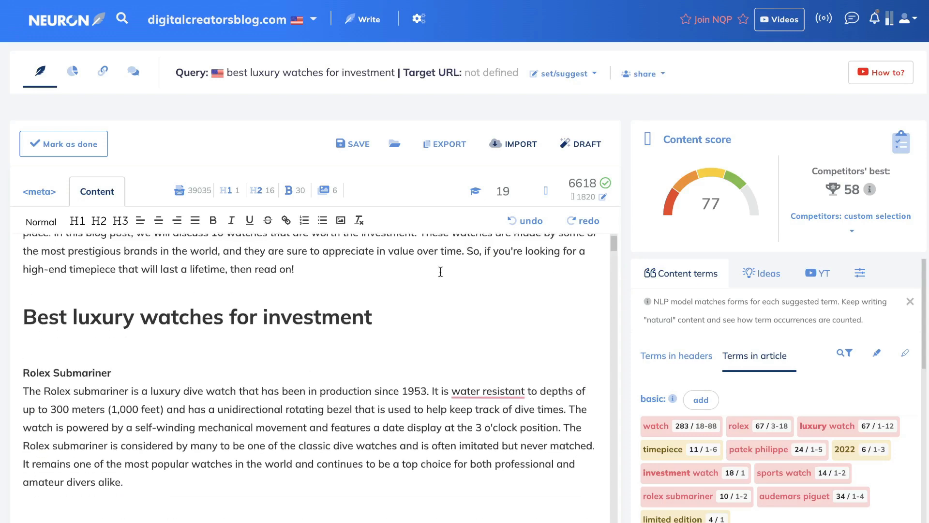
scroll(440, 272, "up", 1)
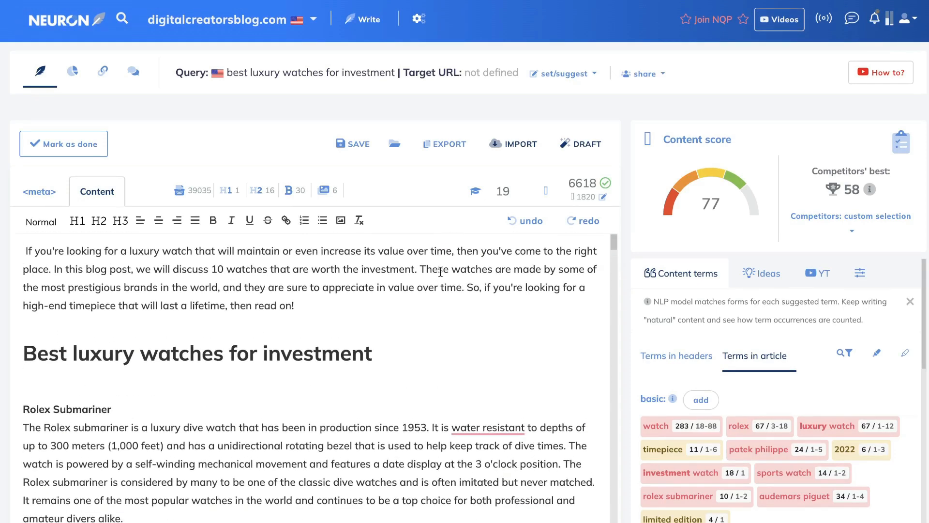